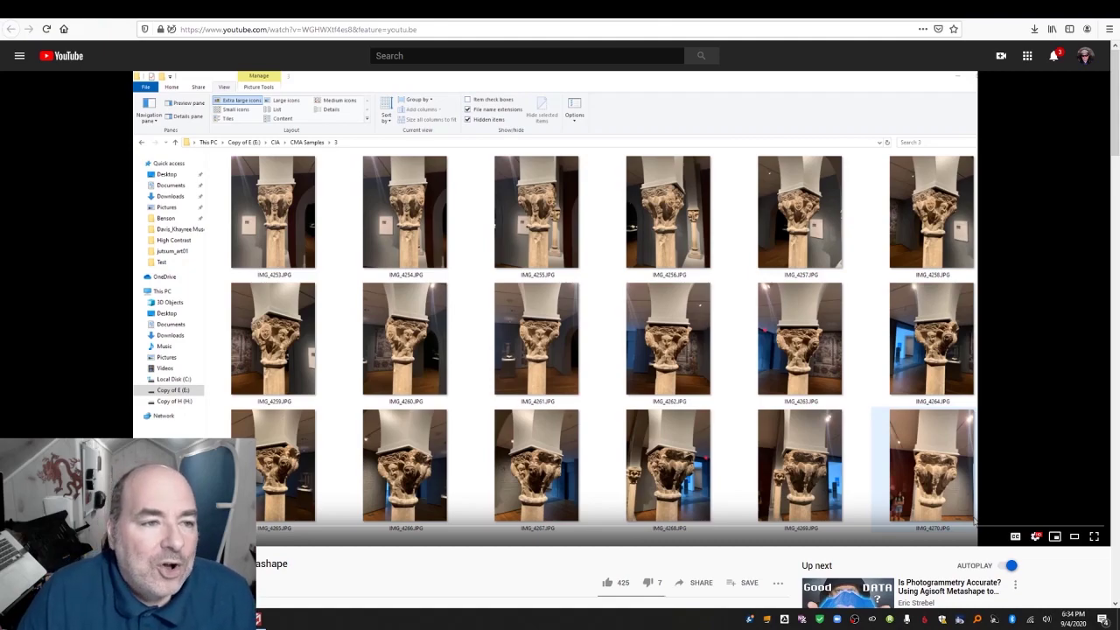
Skim ahead through the YouTube video's Metashape reconstruction of the column, from point cloud to textured model.
{"action": "left_click", "coordinate": [79, 18]}
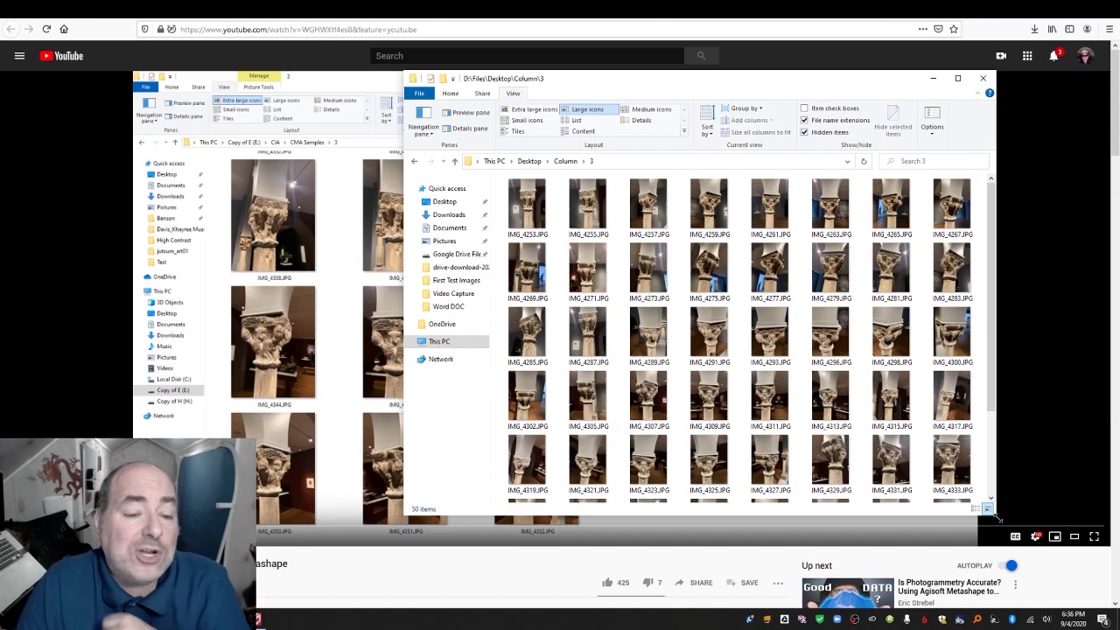
{"action": "left_click", "coordinate": [846, 528]}
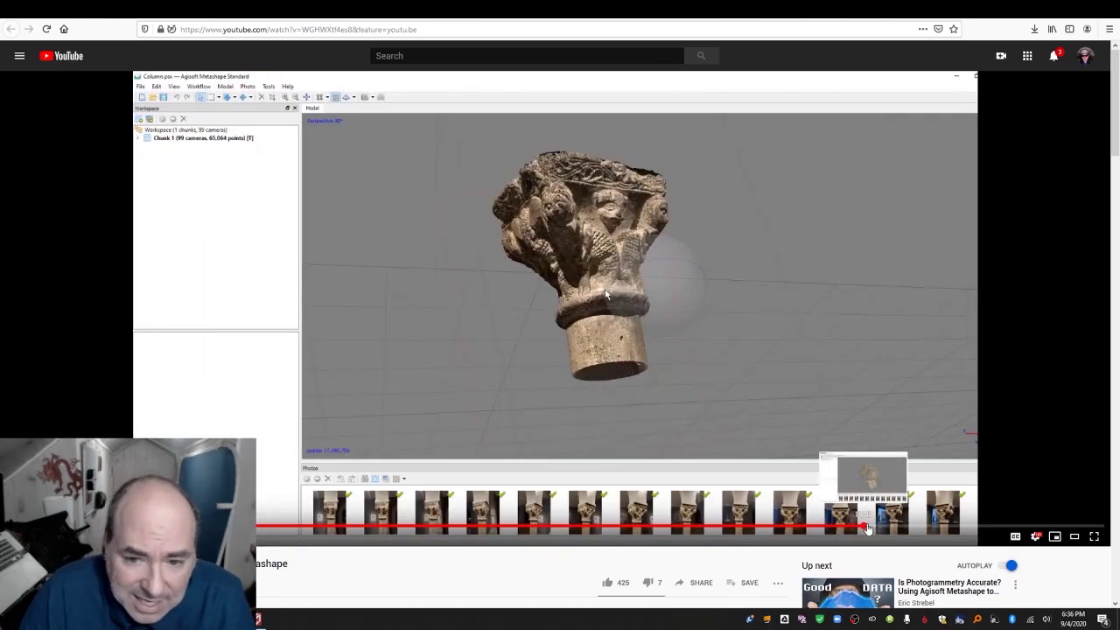
{"action": "left_click", "coordinate": [868, 528]}
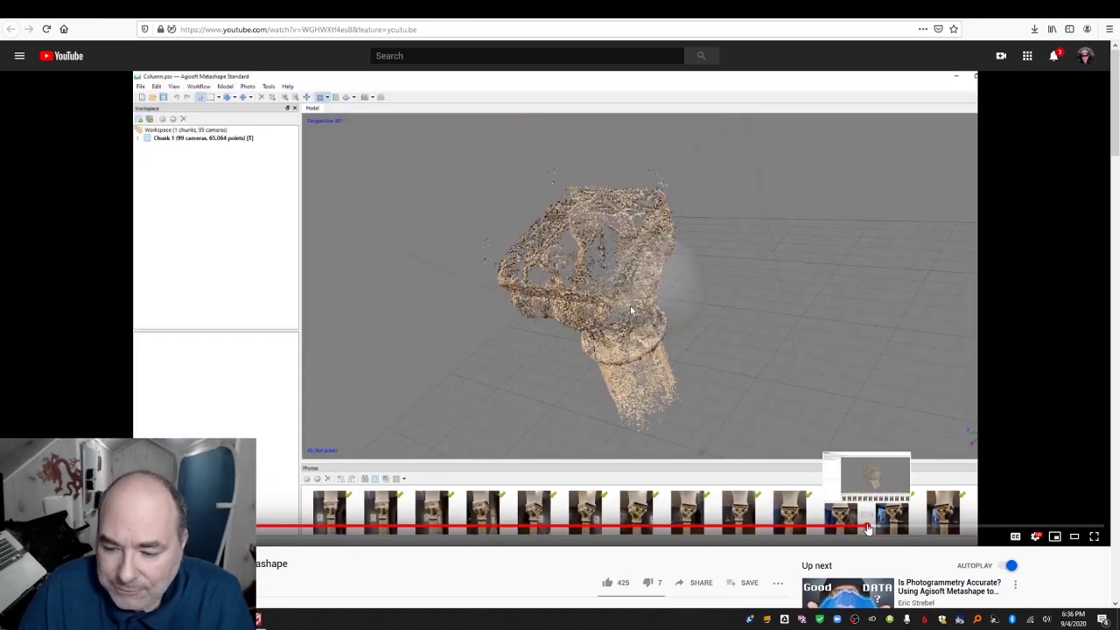
{"action": "left_click", "coordinate": [879, 528]}
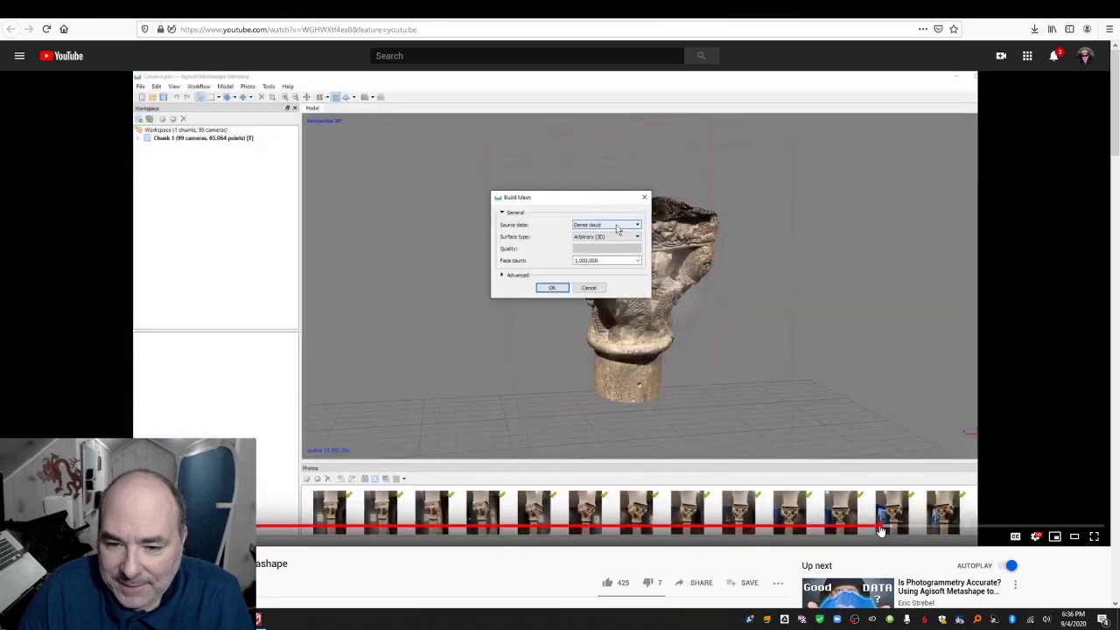
{"action": "left_click", "coordinate": [970, 529]}
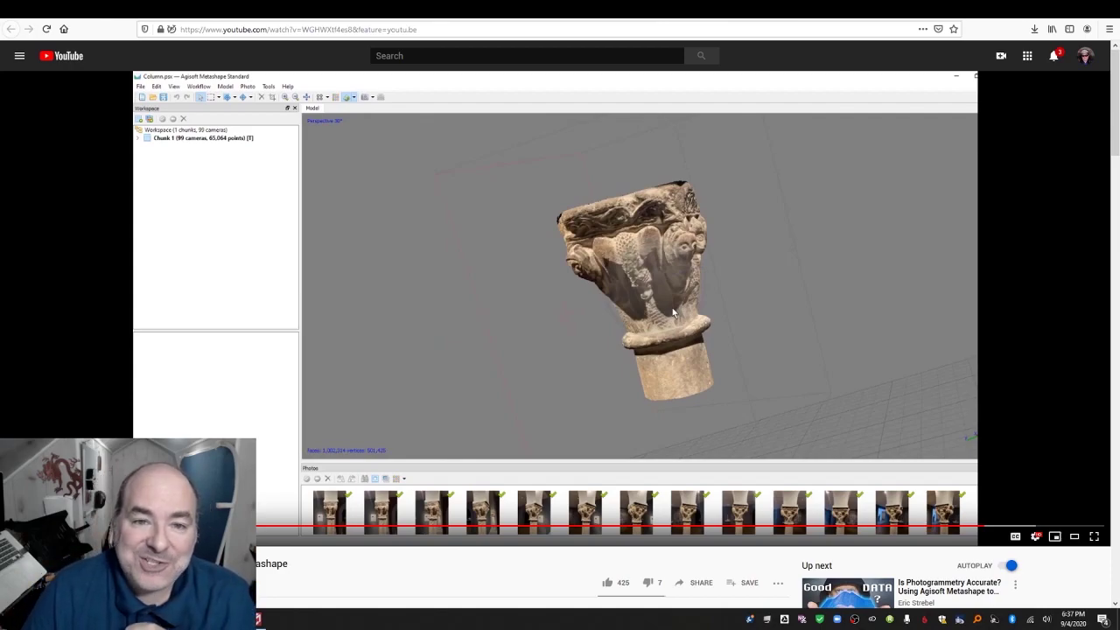
Switch to 3DF Zephyr Free and start a new project, keeping the online check for precomputed camera calibration enabled.
{"action": "left_click", "coordinate": [257, 620]}
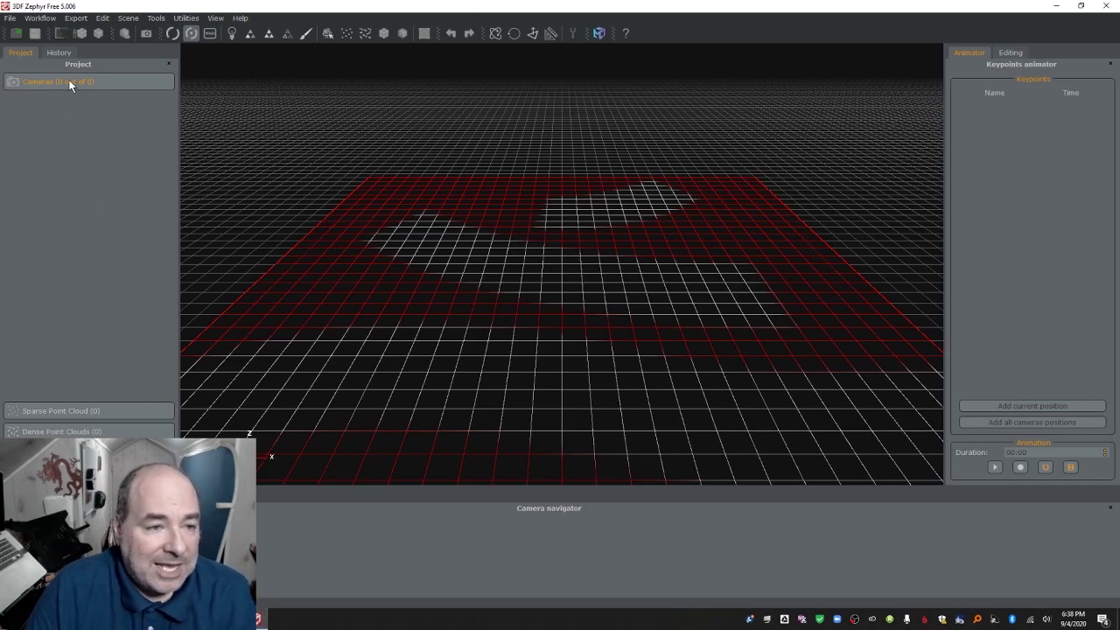
{"action": "left_click", "coordinate": [48, 19]}
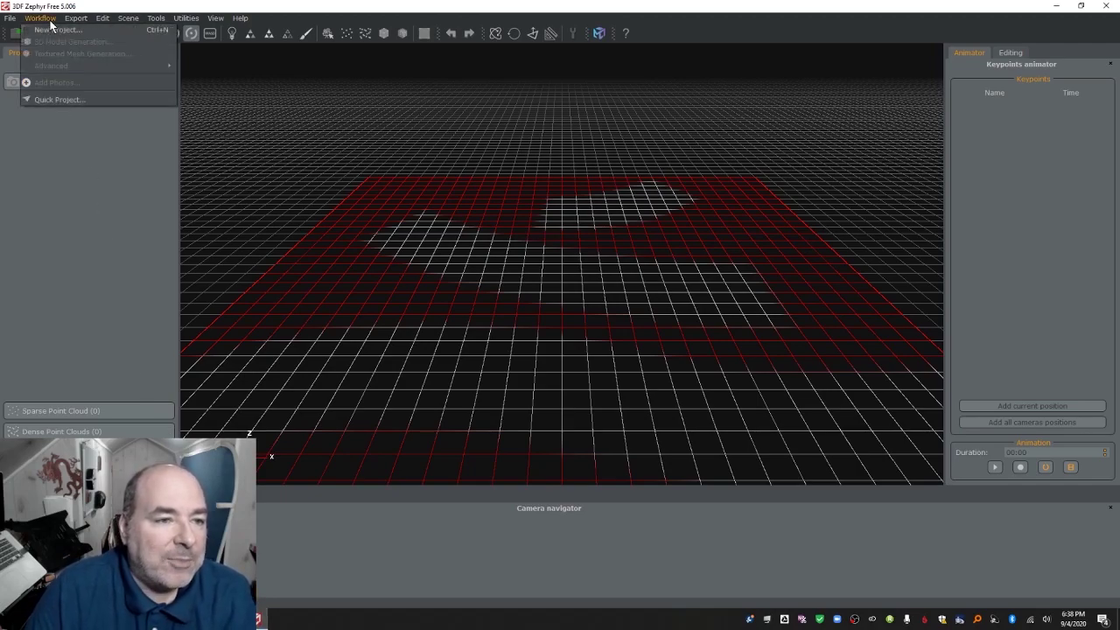
{"action": "left_click", "coordinate": [56, 30]}
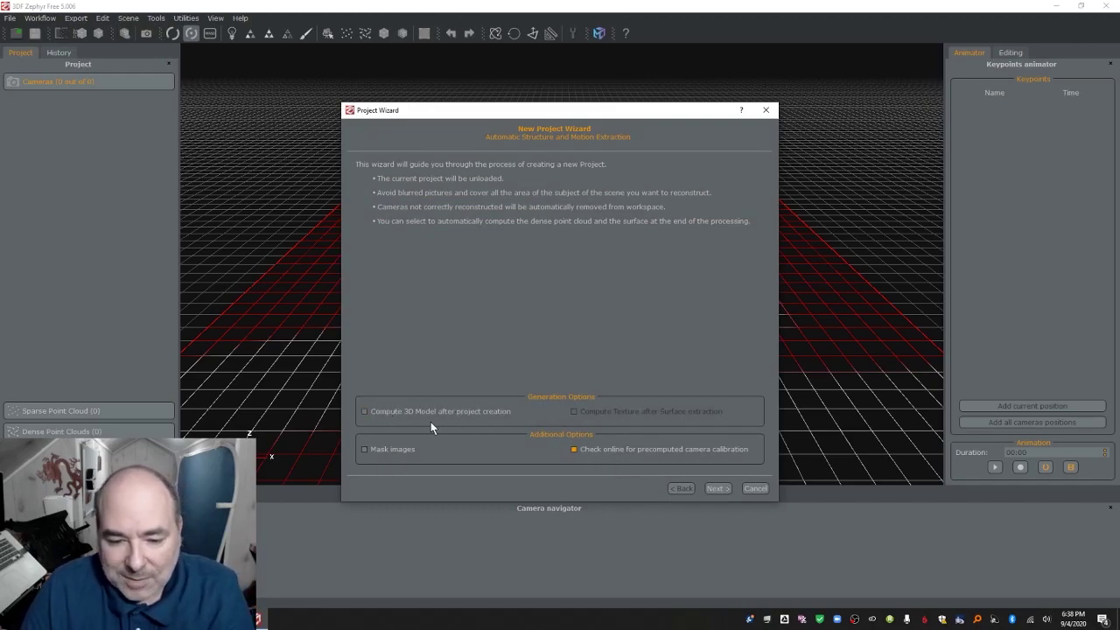
{"action": "left_click", "coordinate": [718, 488]}
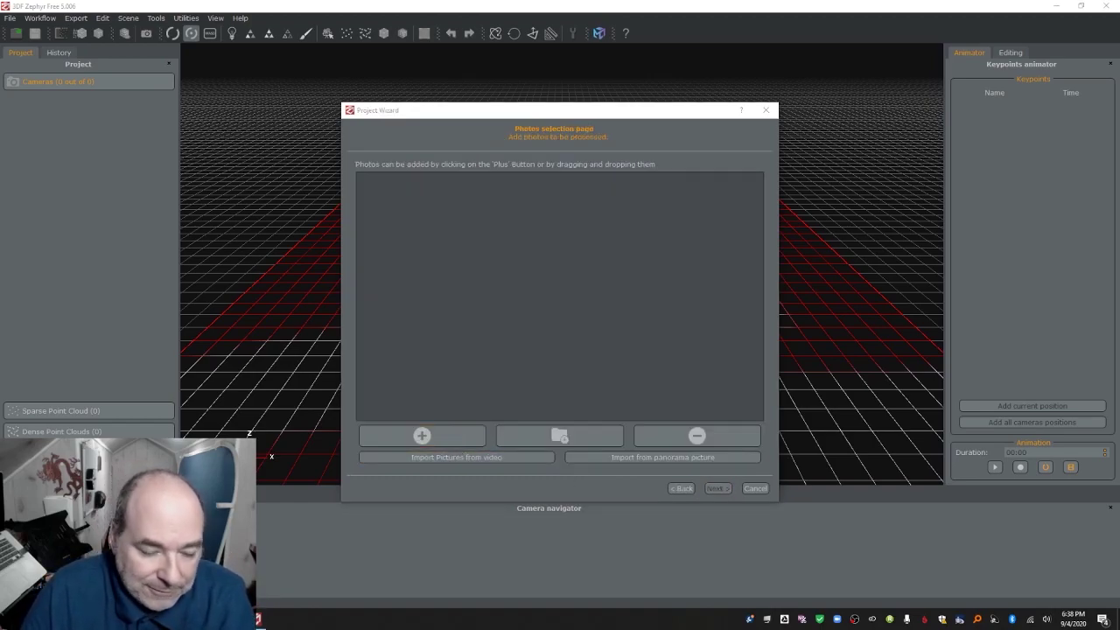
Add all the column photos from the Desktop\Column\3 folder to the new project's photo list.
{"action": "key", "text": "alt+Tab"}
{"action": "left_click", "coordinate": [527, 210]}
{"action": "key", "text": "ctrl+a"}
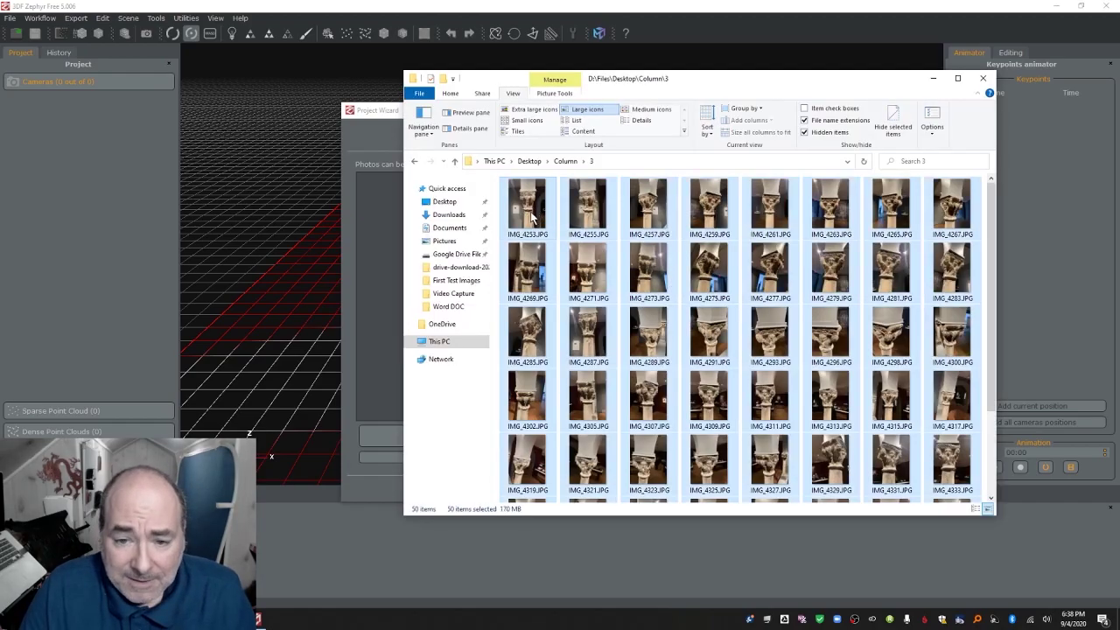
{"action": "left_click_drag", "start_coordinate": [529, 214], "coordinate": [389, 231]}
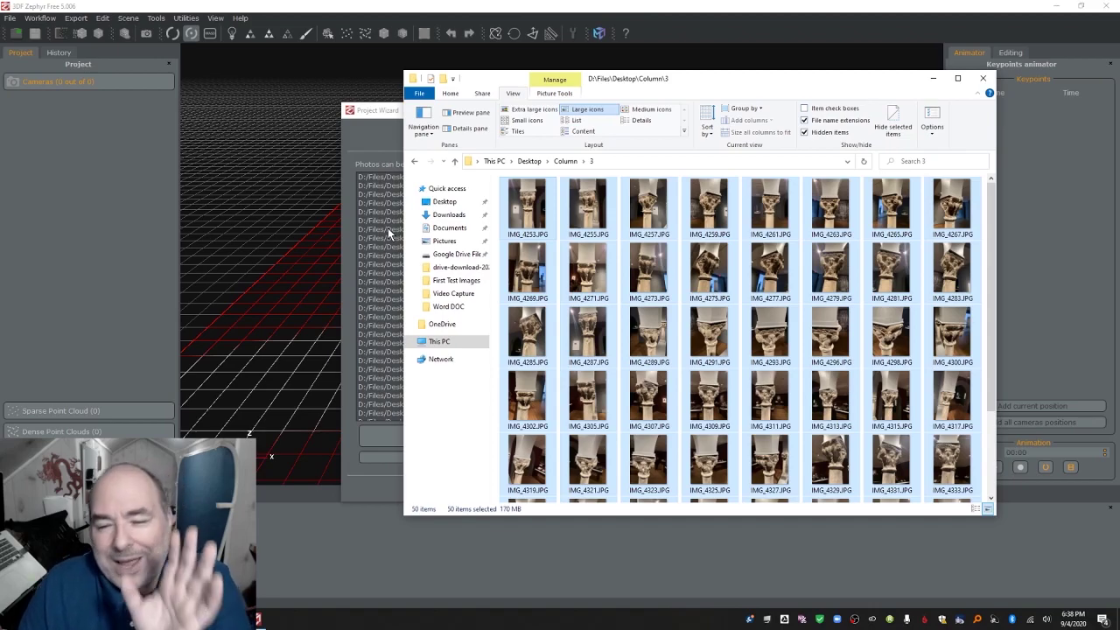
{"action": "left_click", "coordinate": [371, 147]}
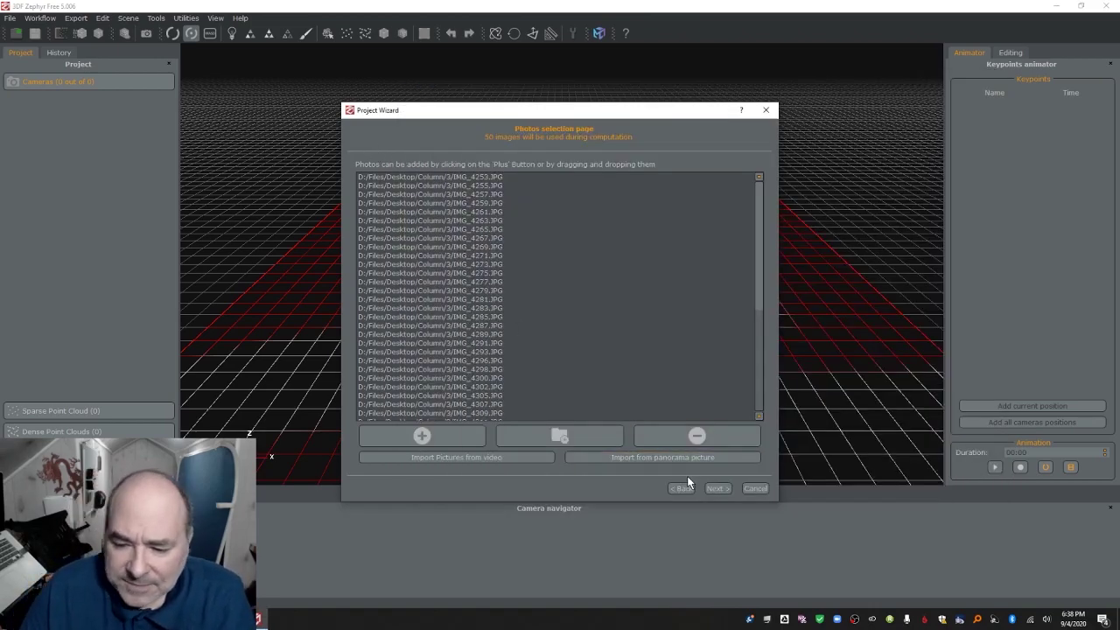
Accept the camera calibrations, run the sparse reconstruction with the General category and Default preset, and finish the project wizard.
{"action": "left_click", "coordinate": [715, 488]}
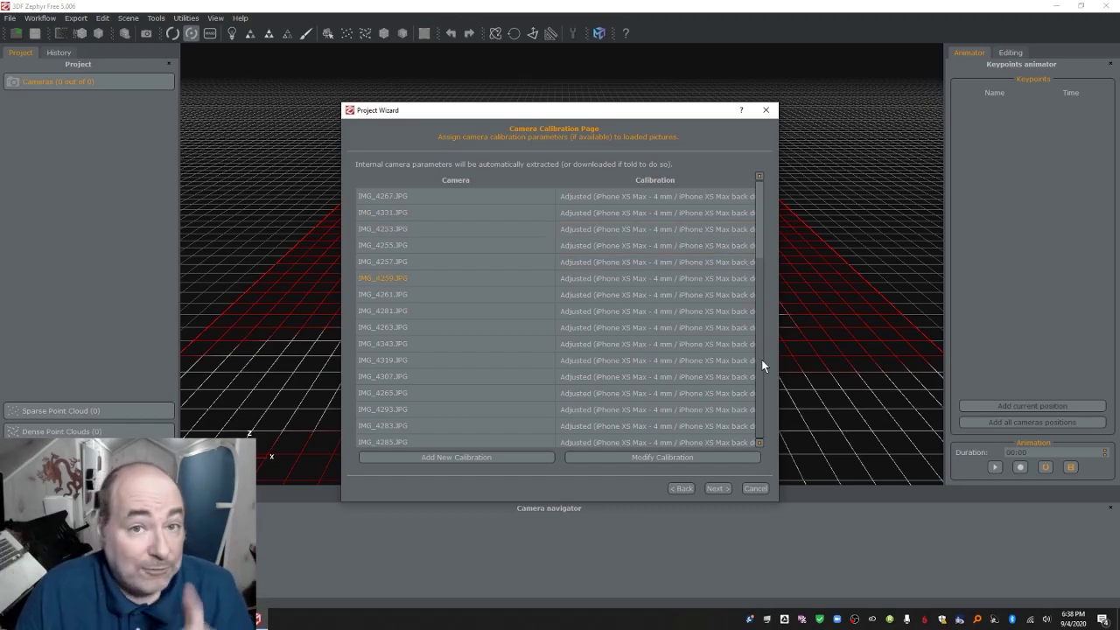
{"action": "left_click", "coordinate": [714, 488]}
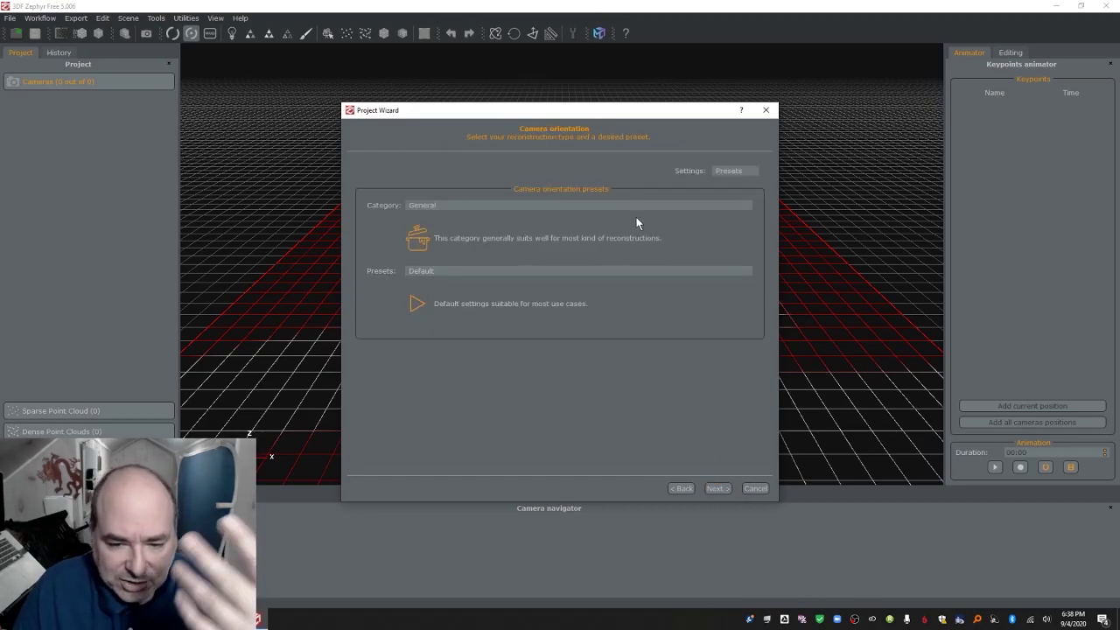
{"action": "left_click", "coordinate": [716, 488]}
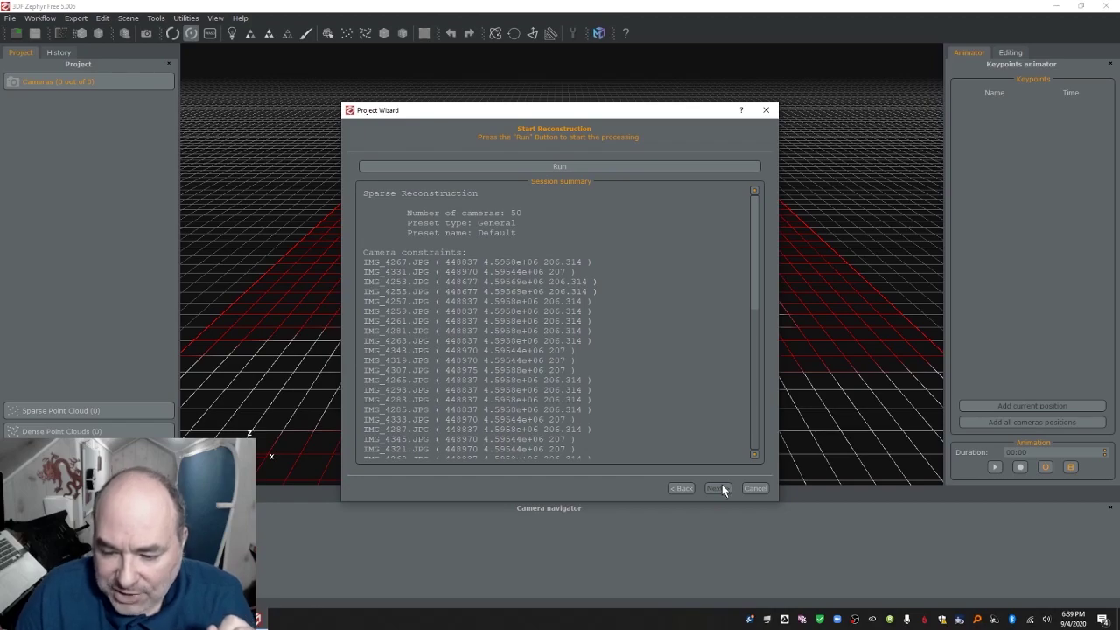
{"action": "left_click", "coordinate": [587, 163]}
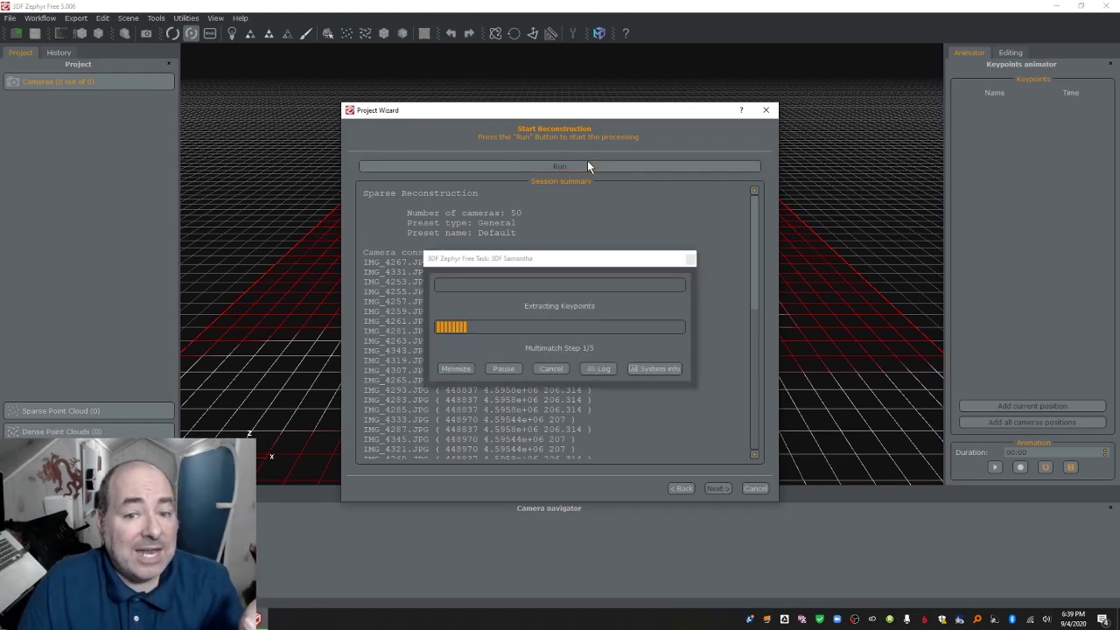
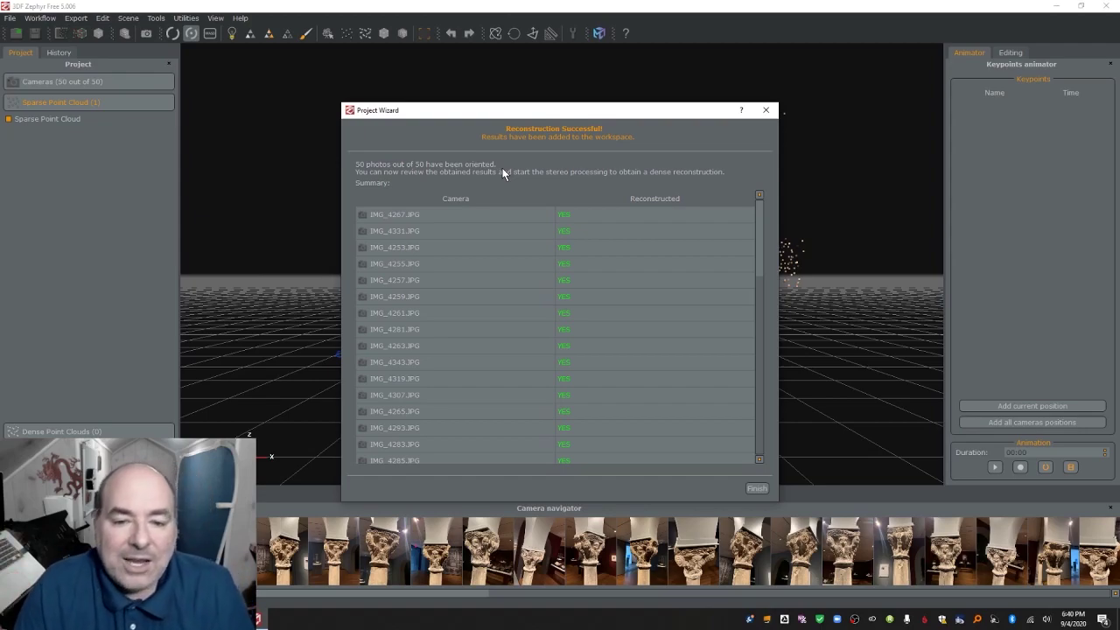
{"action": "left_click", "coordinate": [760, 490]}
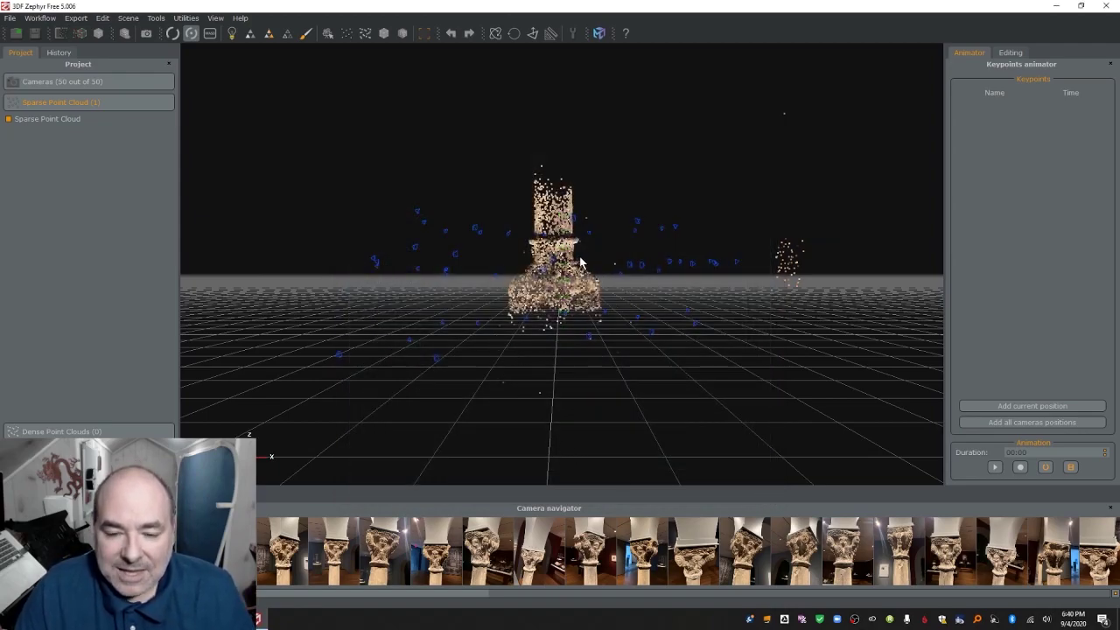
Examine the sparse point cloud from the side and from above for stray points away from the column.
{"action": "left_click_drag", "start_coordinate": [607, 255], "coordinate": [767, 262]}
{"action": "mouse_move", "coordinate": [502, 256]}
{"action": "left_mouse_down"}
{"action": "mouse_move", "coordinate": [682, 265]}
{"action": "mouse_move", "coordinate": [735, 245]}
{"action": "mouse_move", "coordinate": [682, 277]}
{"action": "mouse_move", "coordinate": [670, 343]}
{"action": "mouse_move", "coordinate": [673, 332]}
{"action": "left_mouse_up"}
{"action": "mouse_move", "coordinate": [697, 203]}
{"action": "left_mouse_down"}
{"action": "mouse_move", "coordinate": [695, 245]}
{"action": "mouse_move", "coordinate": [632, 145]}
{"action": "mouse_move", "coordinate": [690, 362]}
{"action": "mouse_move", "coordinate": [675, 179]}
{"action": "mouse_move", "coordinate": [740, 193]}
{"action": "mouse_move", "coordinate": [773, 177]}
{"action": "mouse_move", "coordinate": [733, 114]}
{"action": "left_mouse_up"}
{"action": "mouse_move", "coordinate": [724, 230]}
{"action": "left_mouse_down"}
{"action": "mouse_move", "coordinate": [700, 12]}
{"action": "mouse_move", "coordinate": [674, 105]}
{"action": "mouse_move", "coordinate": [665, 70]}
{"action": "mouse_move", "coordinate": [665, 265]}
{"action": "mouse_move", "coordinate": [652, 369]}
{"action": "mouse_move", "coordinate": [643, 363]}
{"action": "left_mouse_up"}
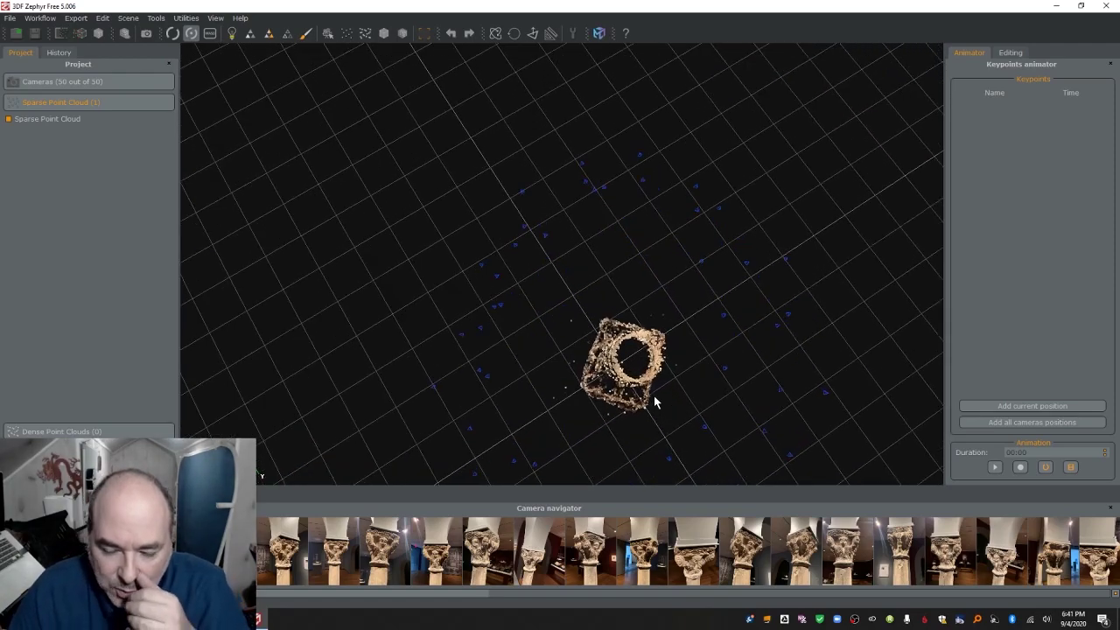
{"action": "left_click_drag", "start_coordinate": [656, 396], "coordinate": [724, 102]}
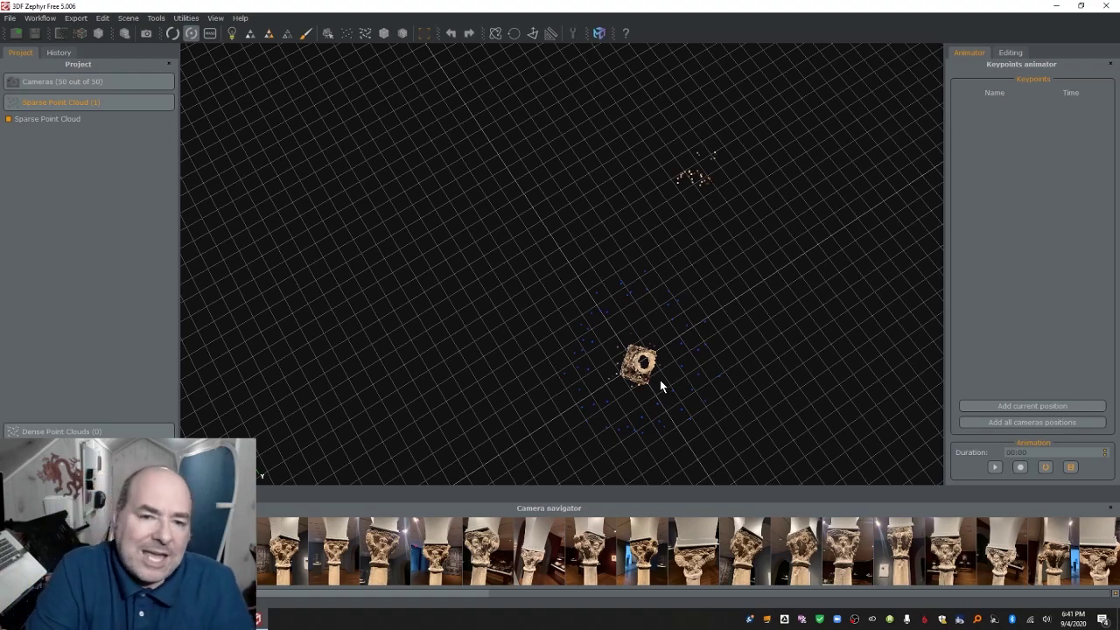
{"action": "scroll", "coordinate": [664, 381], "scroll_direction": "up", "scroll_amount": 5}
{"action": "scroll", "coordinate": [664, 375], "scroll_direction": "down", "scroll_amount": 4}
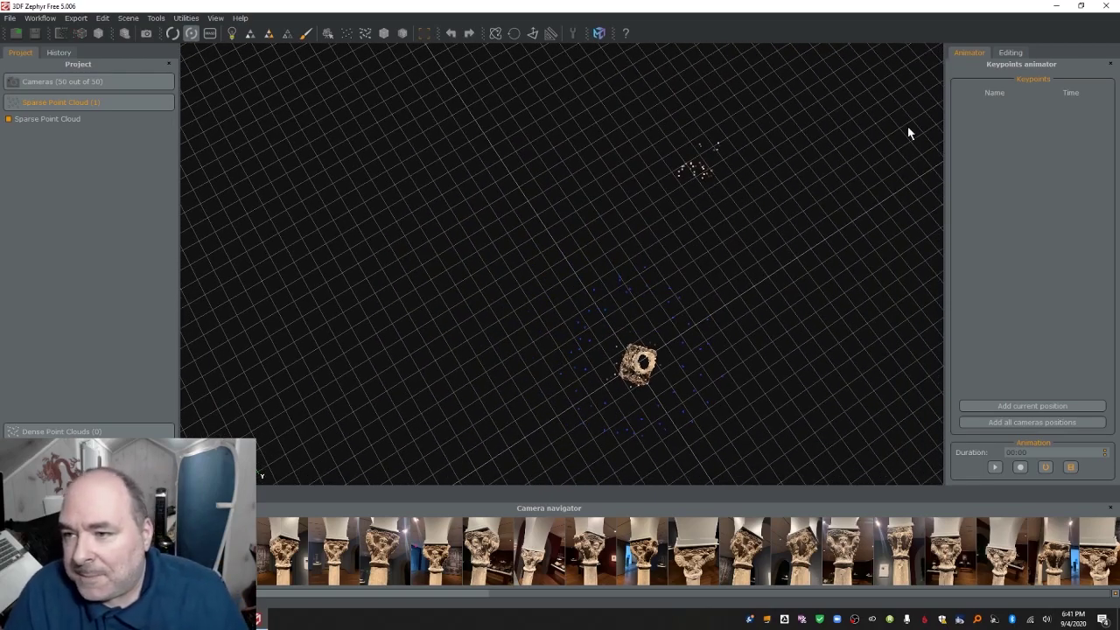
Select the distant stray cluster of the sparse point cloud by hand with the Lasso tool and delete it.
{"action": "left_click", "coordinate": [1015, 53]}
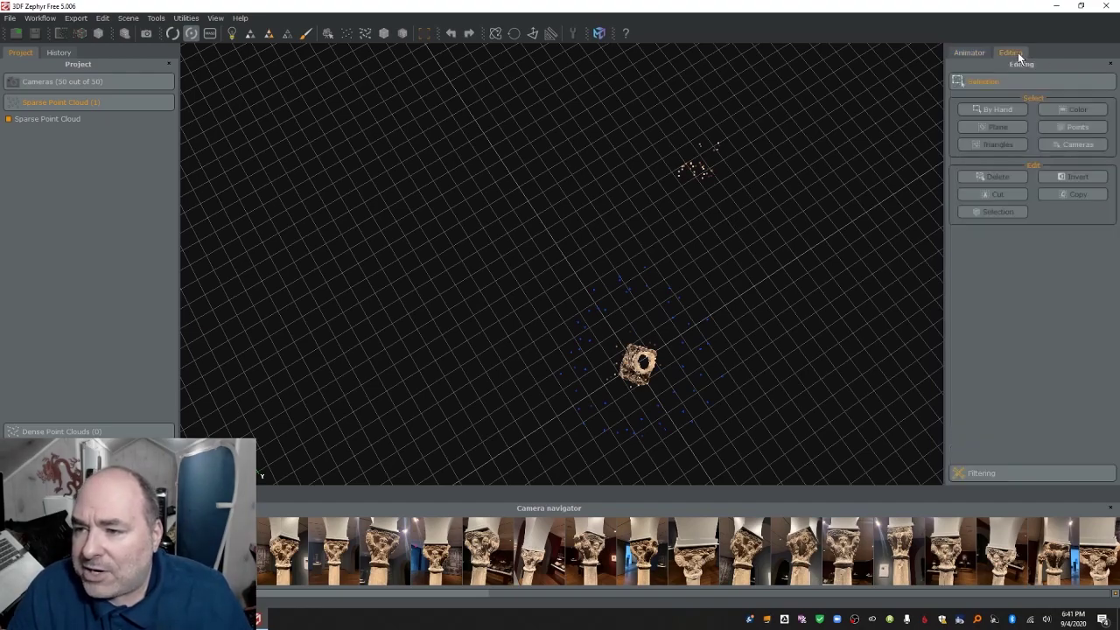
{"action": "left_click", "coordinate": [997, 109]}
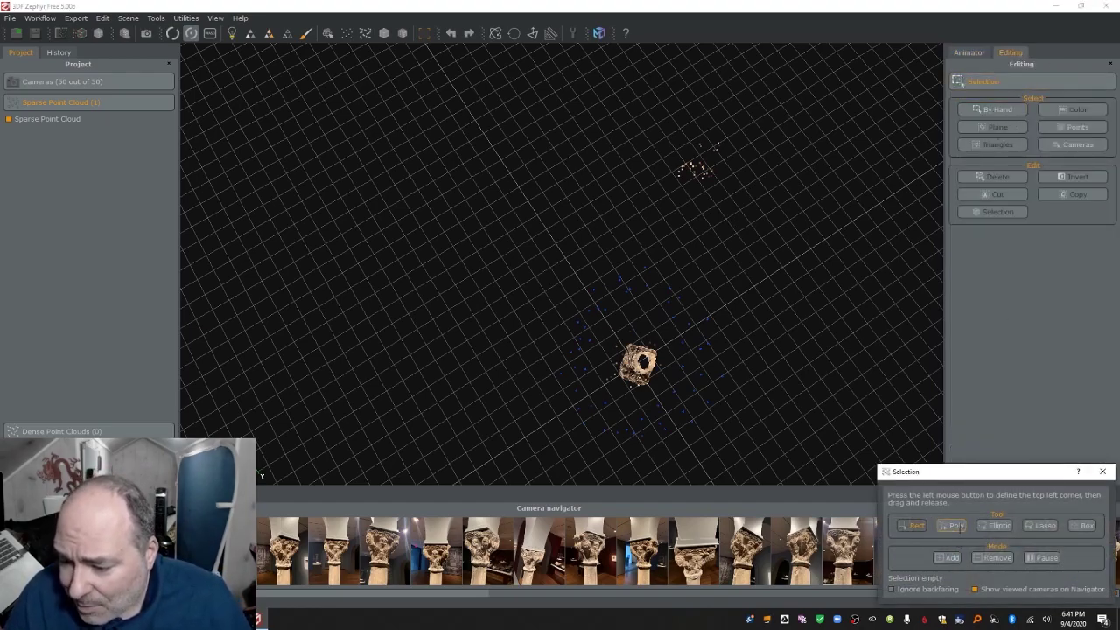
{"action": "left_click", "coordinate": [952, 525]}
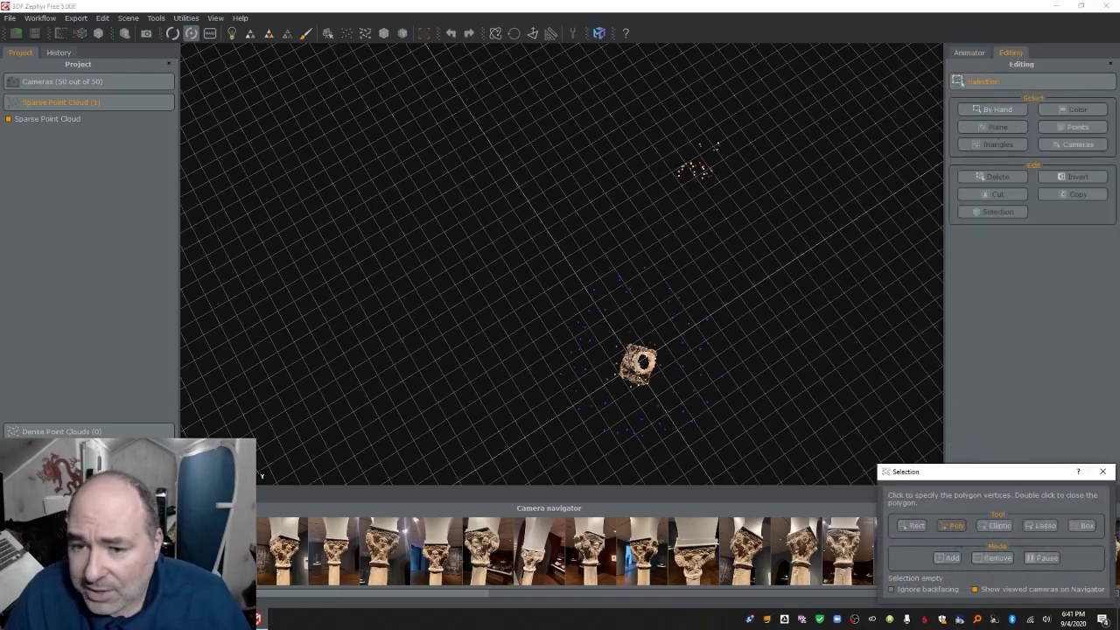
{"action": "left_click", "coordinate": [1041, 525]}
{"action": "mouse_move", "coordinate": [717, 156]}
{"action": "left_mouse_down"}
{"action": "mouse_move", "coordinate": [654, 175]}
{"action": "mouse_move", "coordinate": [715, 154]}
{"action": "left_mouse_up"}
{"action": "key", "text": "Delete"}
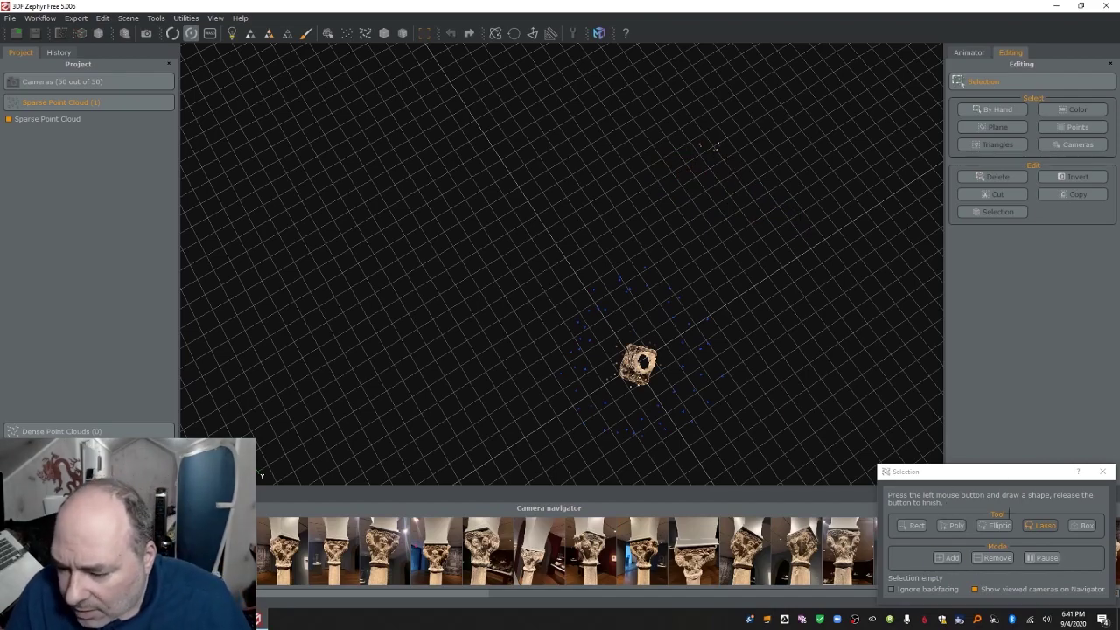
Lasso the column's points, invert the selection, and delete all stray points outside the column.
{"action": "scroll", "coordinate": [630, 358], "scroll_direction": "up", "scroll_amount": 5}
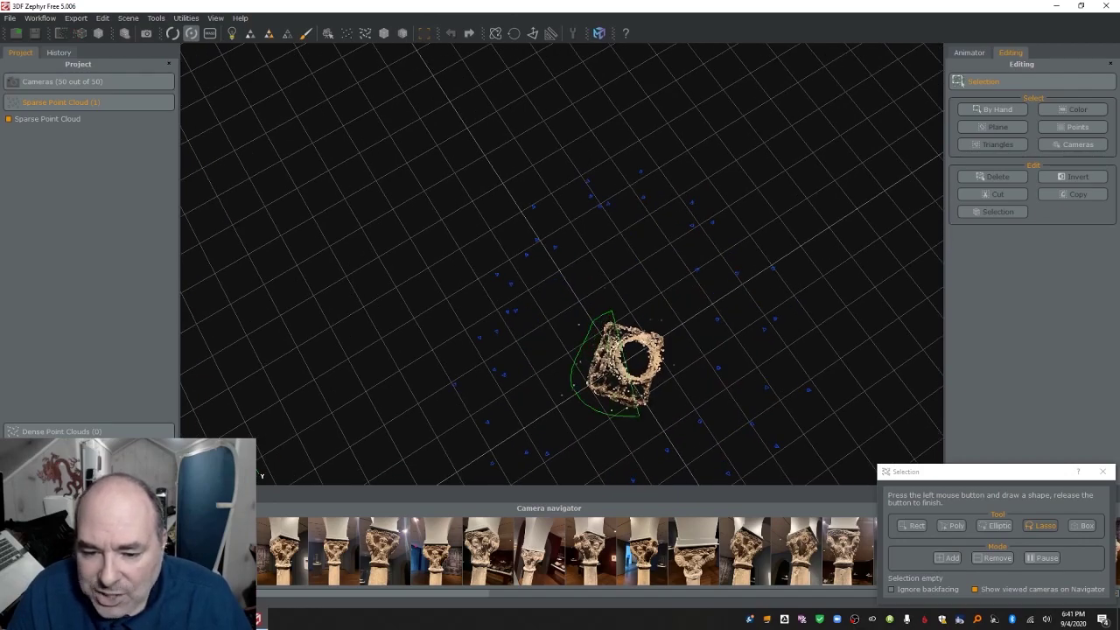
{"action": "left_click_drag", "start_coordinate": [617, 311], "coordinate": [605, 315]}
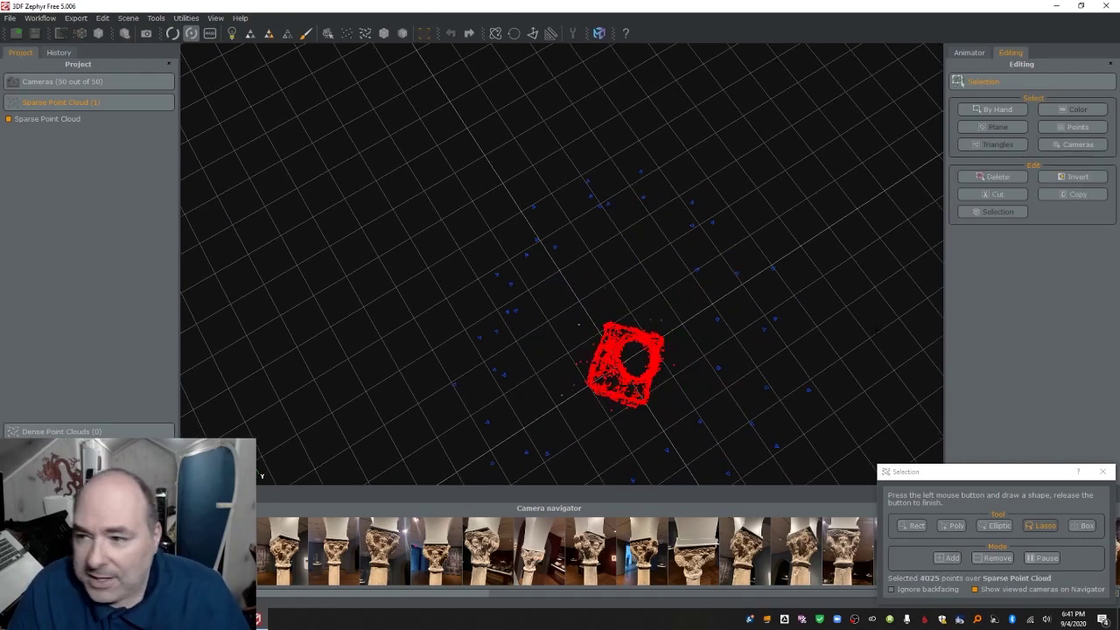
{"action": "left_click", "coordinate": [1077, 177]}
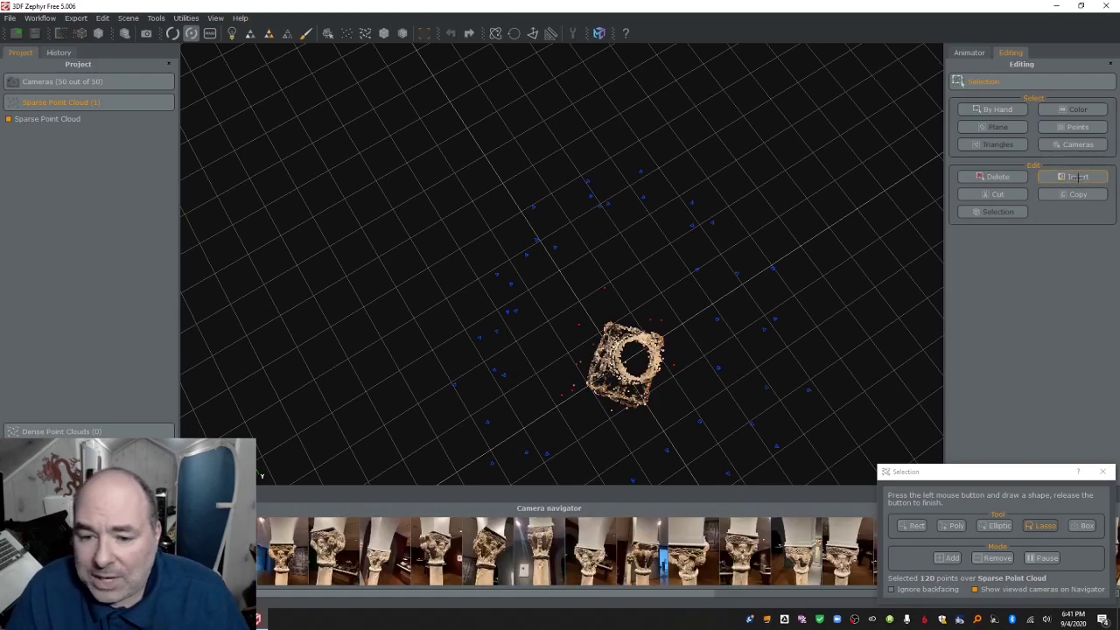
{"action": "key", "text": "Delete"}
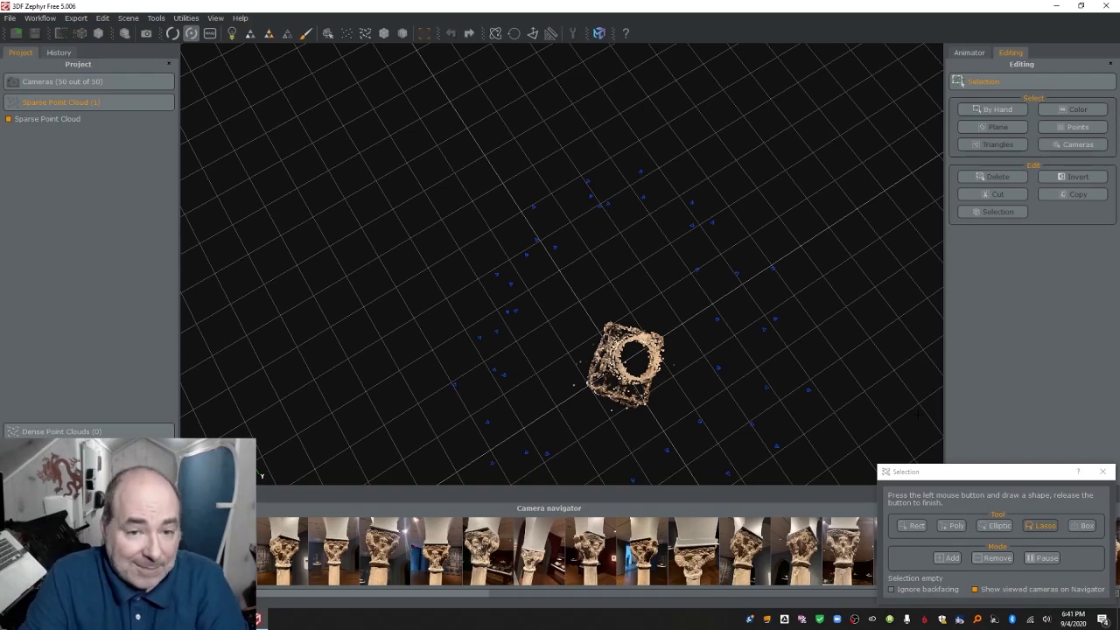
Check the cleaned sparse point cloud for remaining stray points from above and from the side, ending the hand selection.
{"action": "scroll", "coordinate": [626, 363], "scroll_direction": "down", "scroll_amount": 10}
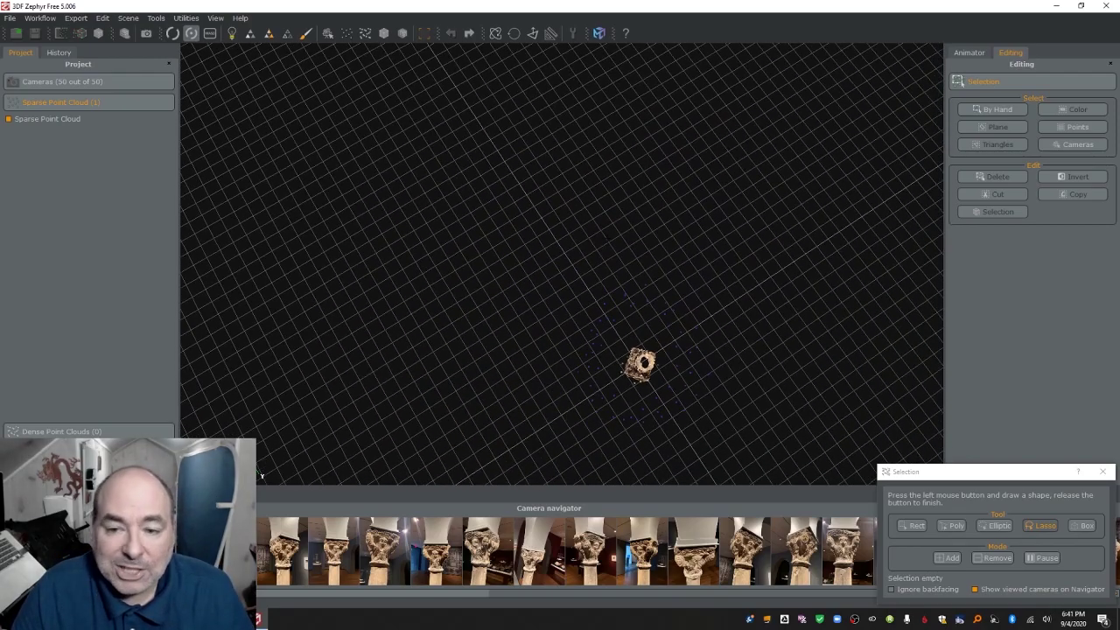
{"action": "scroll", "coordinate": [638, 363], "scroll_direction": "up", "scroll_amount": 10}
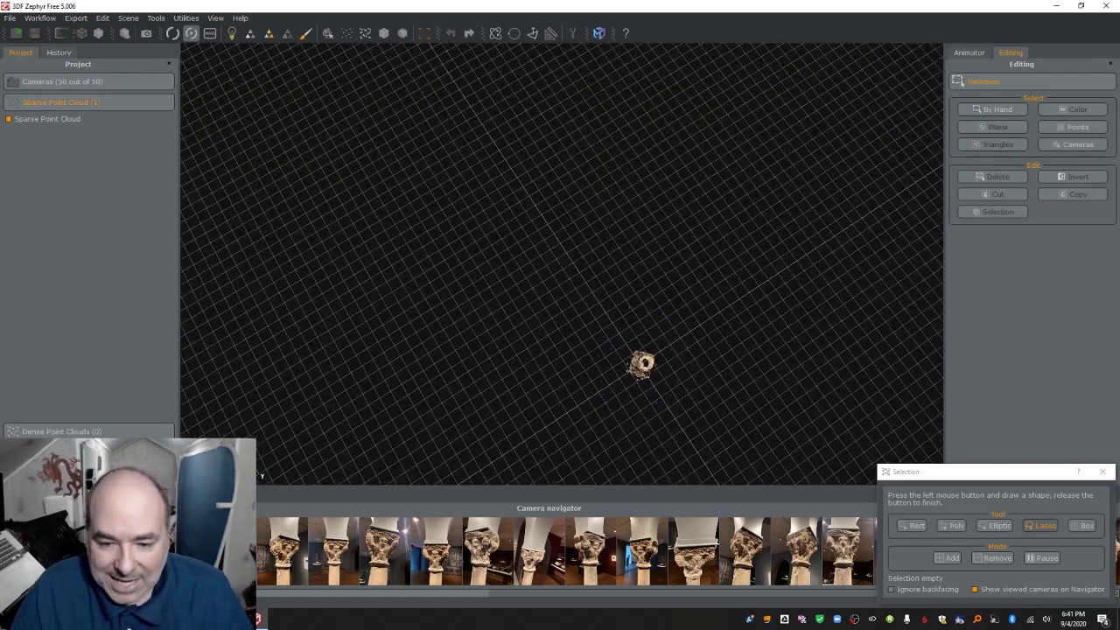
{"action": "scroll", "coordinate": [630, 363], "scroll_direction": "up", "scroll_amount": 2}
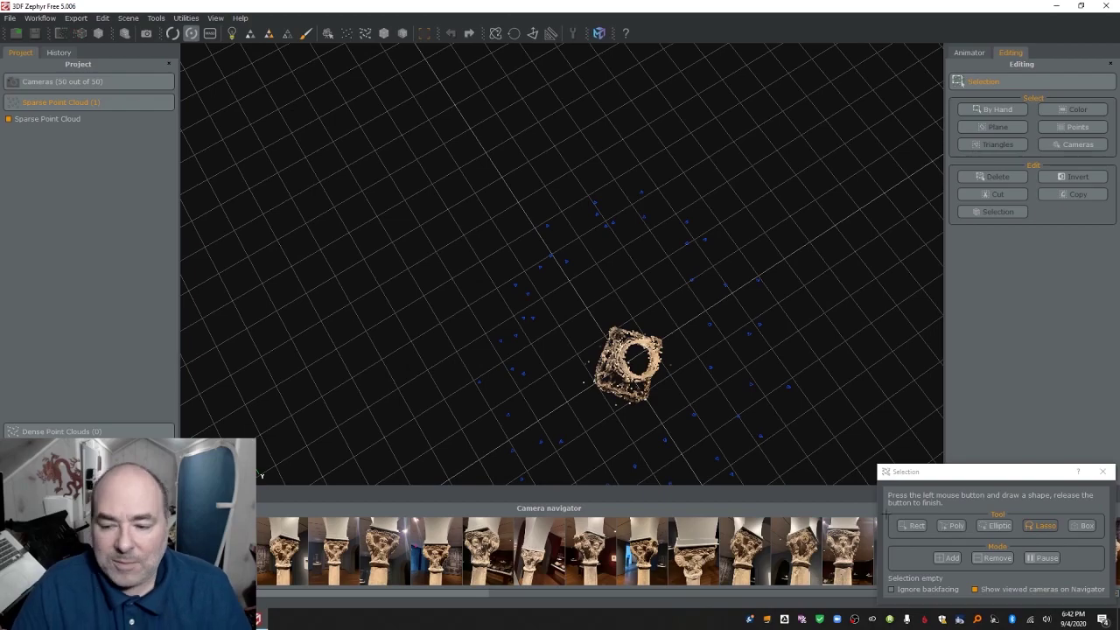
{"action": "left_click", "coordinate": [1018, 471]}
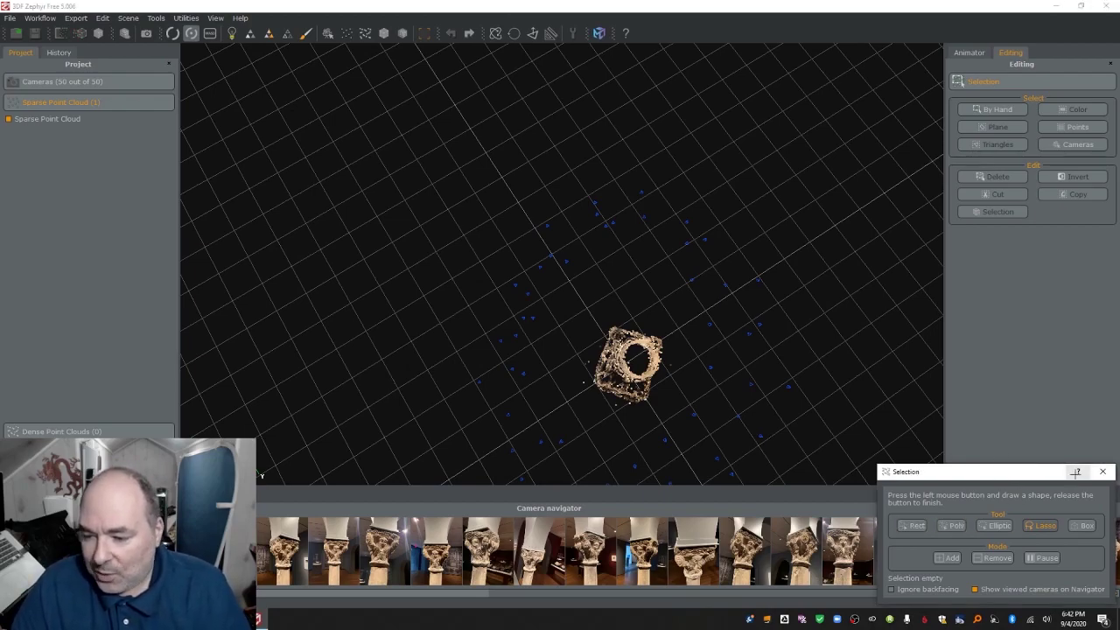
{"action": "left_click", "coordinate": [1102, 471]}
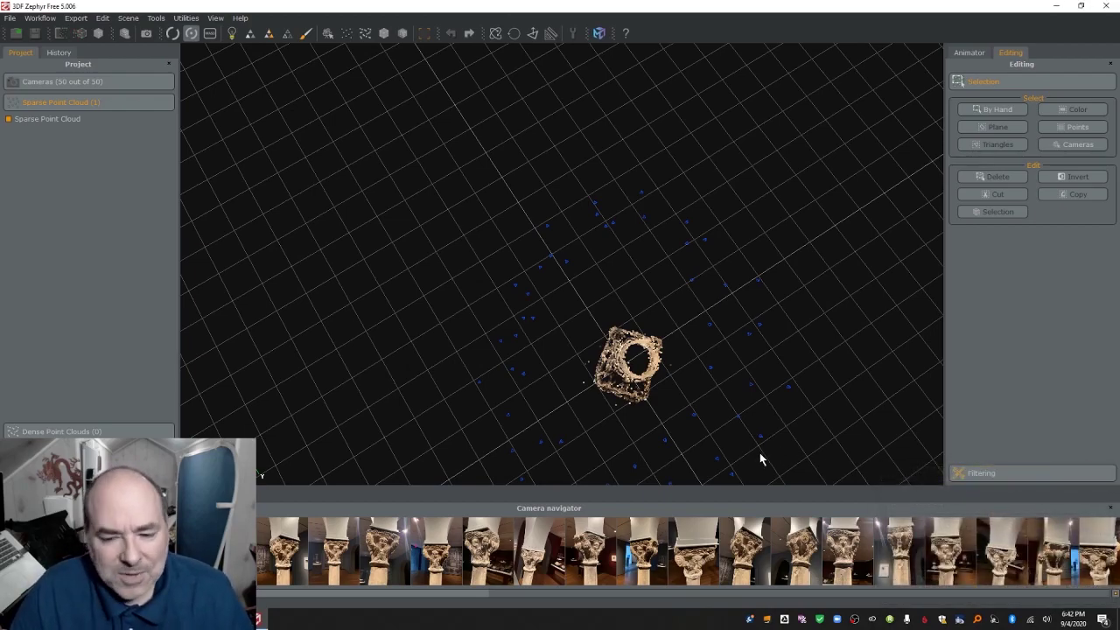
{"action": "mouse_move", "coordinate": [700, 428]}
{"action": "left_mouse_down"}
{"action": "mouse_move", "coordinate": [655, 380]}
{"action": "mouse_move", "coordinate": [673, 320]}
{"action": "mouse_move", "coordinate": [628, 370]}
{"action": "mouse_move", "coordinate": [650, 400]}
{"action": "mouse_move", "coordinate": [627, 457]}
{"action": "mouse_move", "coordinate": [570, 400]}
{"action": "mouse_move", "coordinate": [721, 332]}
{"action": "mouse_move", "coordinate": [688, 321]}
{"action": "mouse_move", "coordinate": [679, 237]}
{"action": "mouse_move", "coordinate": [639, 231]}
{"action": "left_mouse_up"}
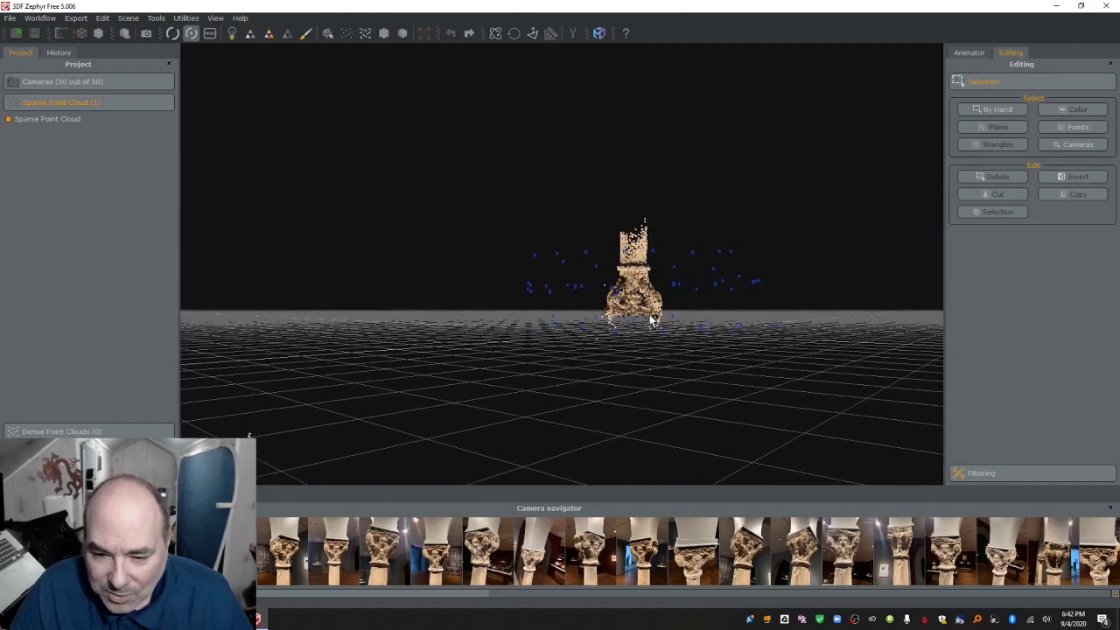
Select the column's points with the Rect tool, invert the selection, and delete the stray points above and below it.
{"action": "scroll", "coordinate": [650, 316], "scroll_direction": "up", "scroll_amount": 3}
{"action": "left_click_drag", "start_coordinate": [602, 288], "coordinate": [604, 278]}
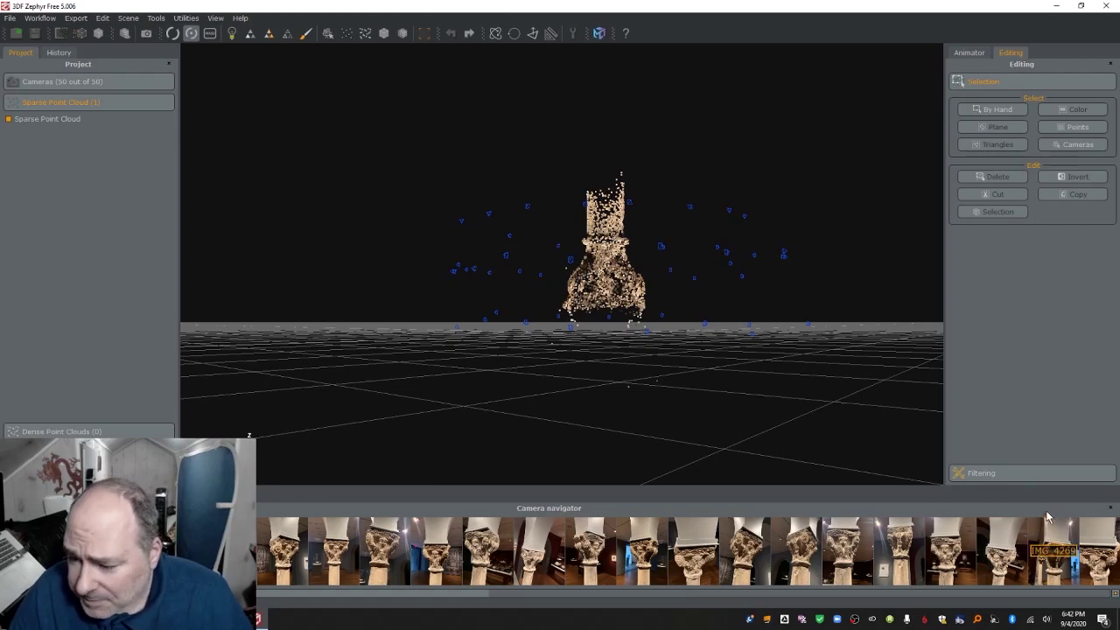
{"action": "left_click", "coordinate": [997, 110]}
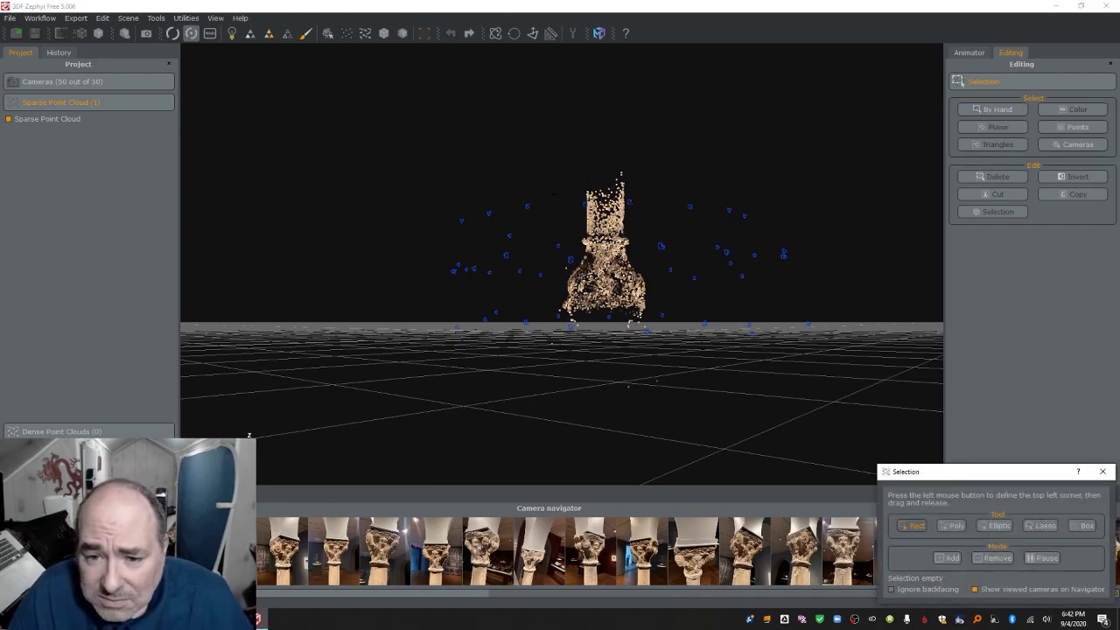
{"action": "left_click_drag", "start_coordinate": [544, 195], "coordinate": [666, 315]}
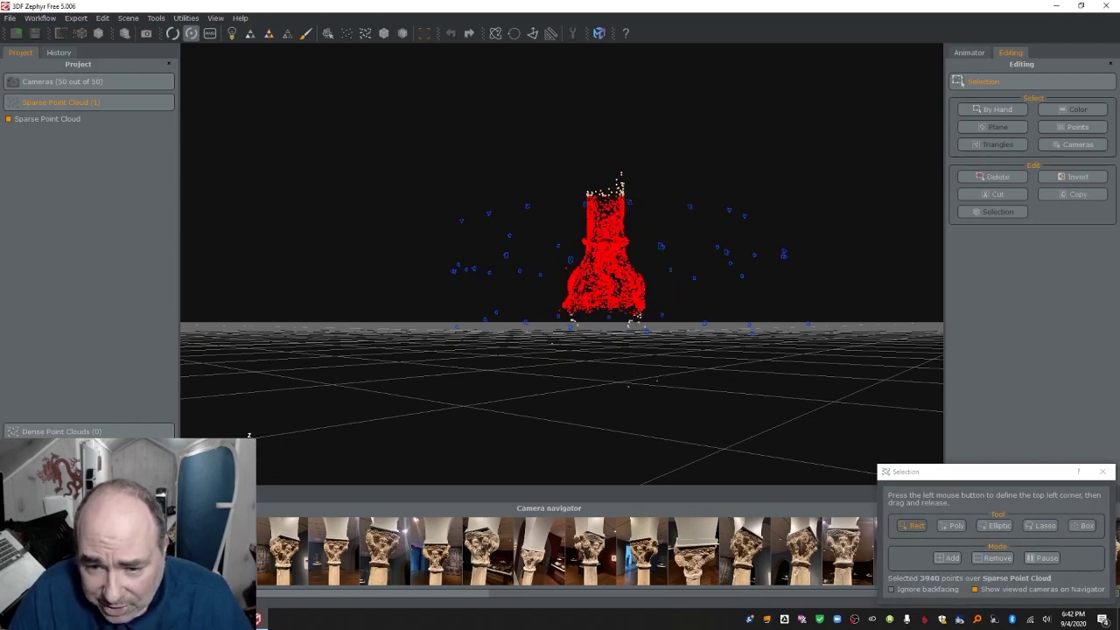
{"action": "left_click", "coordinate": [1076, 177]}
{"action": "scroll", "coordinate": [604, 263], "scroll_direction": "up", "scroll_amount": 5}
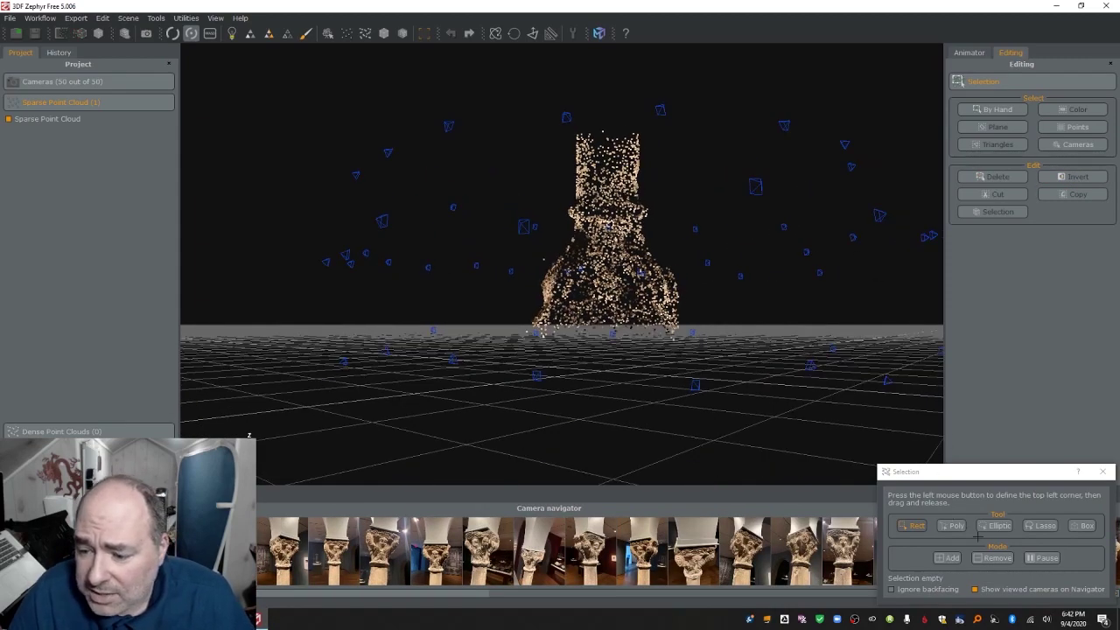
{"action": "left_click", "coordinate": [1102, 471]}
Lasso the few stray points floating on either side of the column and delete them, ending the hand selection.
{"action": "left_click_drag", "start_coordinate": [735, 367], "coordinate": [691, 297]}
{"action": "left_click_drag", "start_coordinate": [652, 261], "coordinate": [536, 367]}
{"action": "scroll", "coordinate": [537, 371], "scroll_direction": "up", "scroll_amount": 2}
{"action": "right_click_drag", "start_coordinate": [537, 371], "coordinate": [573, 278]}
{"action": "left_click_drag", "start_coordinate": [573, 278], "coordinate": [759, 268]}
{"action": "left_click", "coordinate": [992, 108]}
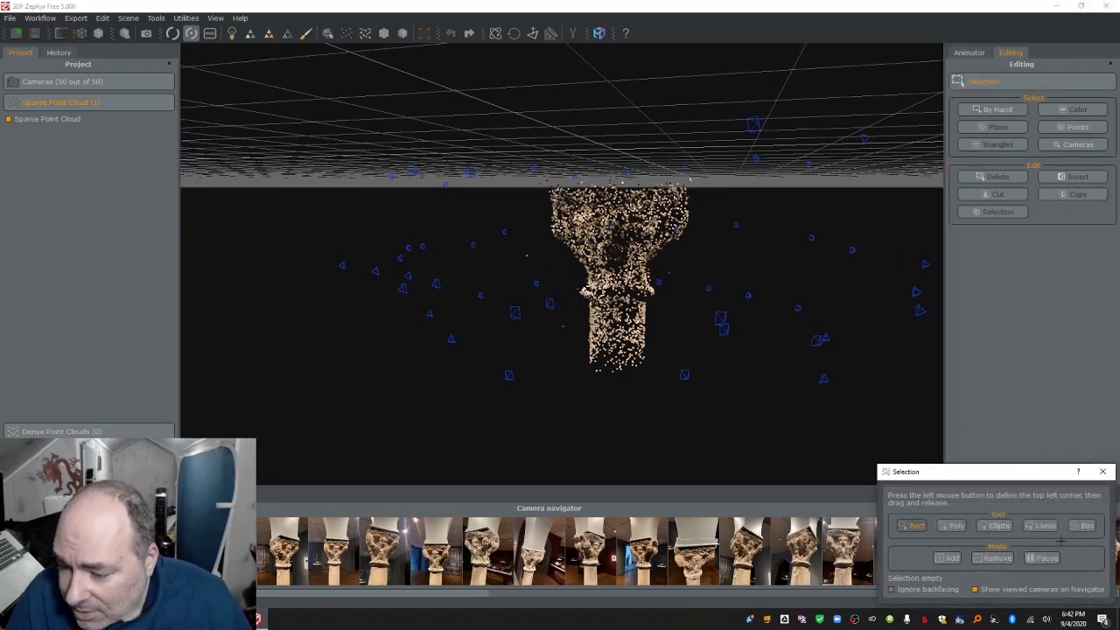
{"action": "left_click", "coordinate": [1044, 525]}
{"action": "mouse_move", "coordinate": [515, 242]}
{"action": "left_mouse_down"}
{"action": "mouse_move", "coordinate": [534, 253]}
{"action": "mouse_move", "coordinate": [573, 357]}
{"action": "mouse_move", "coordinate": [516, 252]}
{"action": "left_mouse_up"}
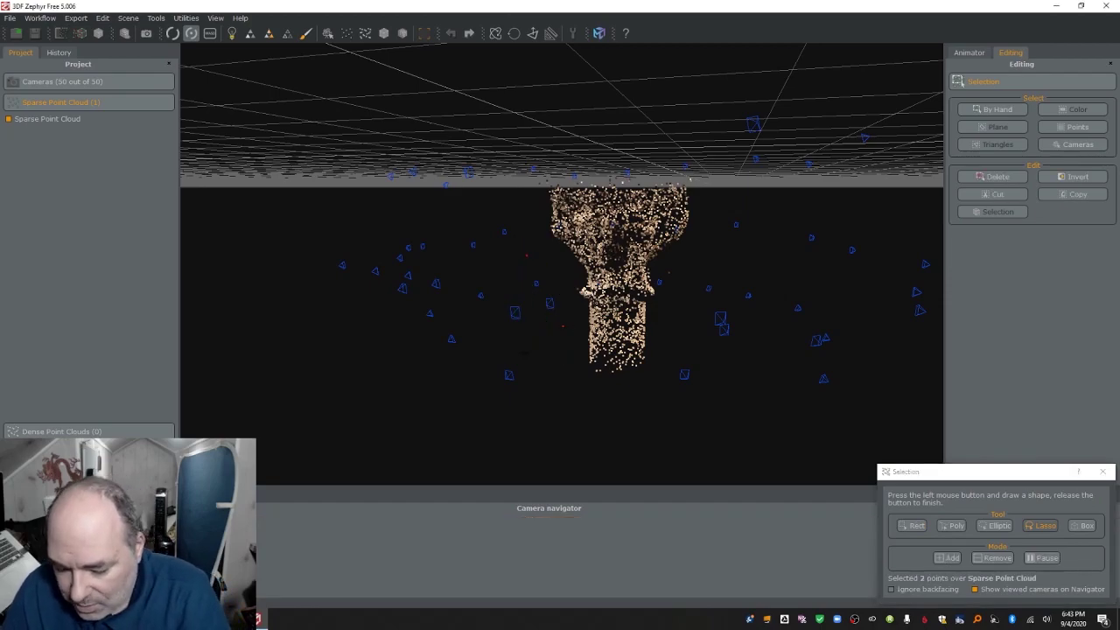
{"action": "key", "text": "Delete"}
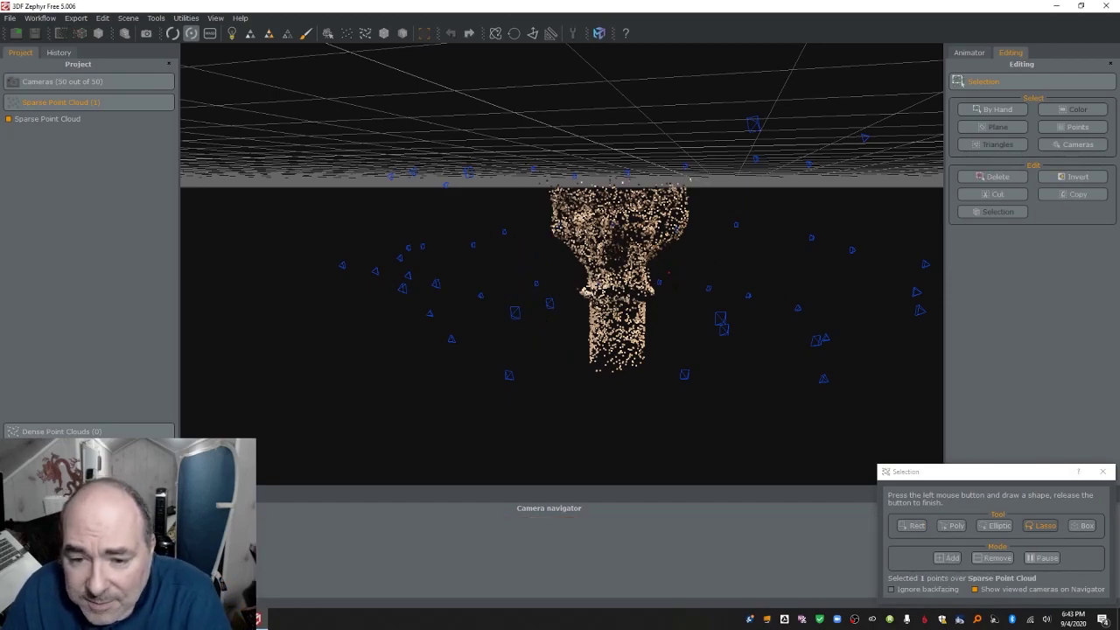
{"action": "left_click", "coordinate": [1102, 471]}
Switch the camera navigation mode and examine the cleaned sparse point cloud from all sides, near and far.
{"action": "left_click_drag", "start_coordinate": [687, 350], "coordinate": [525, 263]}
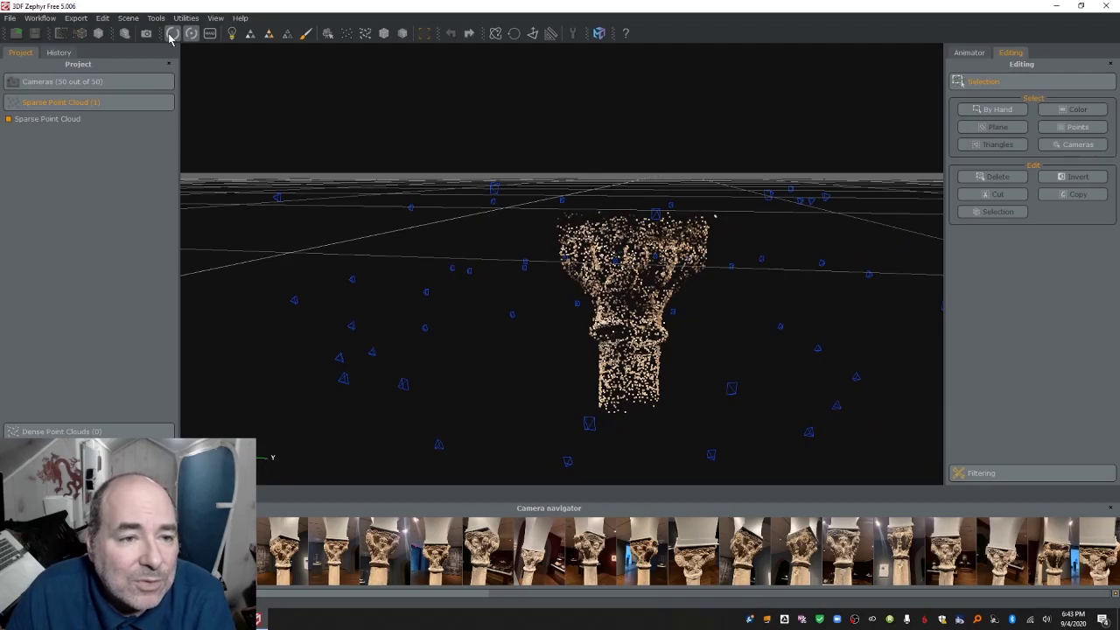
{"action": "left_click", "coordinate": [172, 37]}
{"action": "mouse_move", "coordinate": [511, 226]}
{"action": "left_mouse_down"}
{"action": "mouse_move", "coordinate": [667, 182]}
{"action": "mouse_move", "coordinate": [563, 172]}
{"action": "mouse_move", "coordinate": [526, 232]}
{"action": "left_mouse_up"}
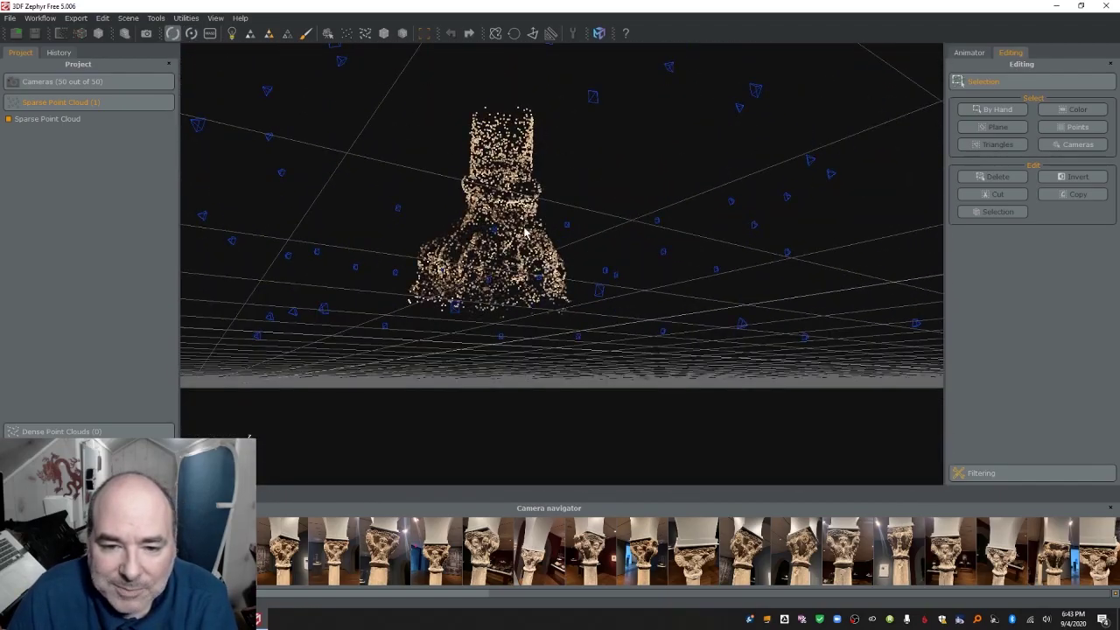
{"action": "left_click_drag", "start_coordinate": [503, 275], "coordinate": [608, 301]}
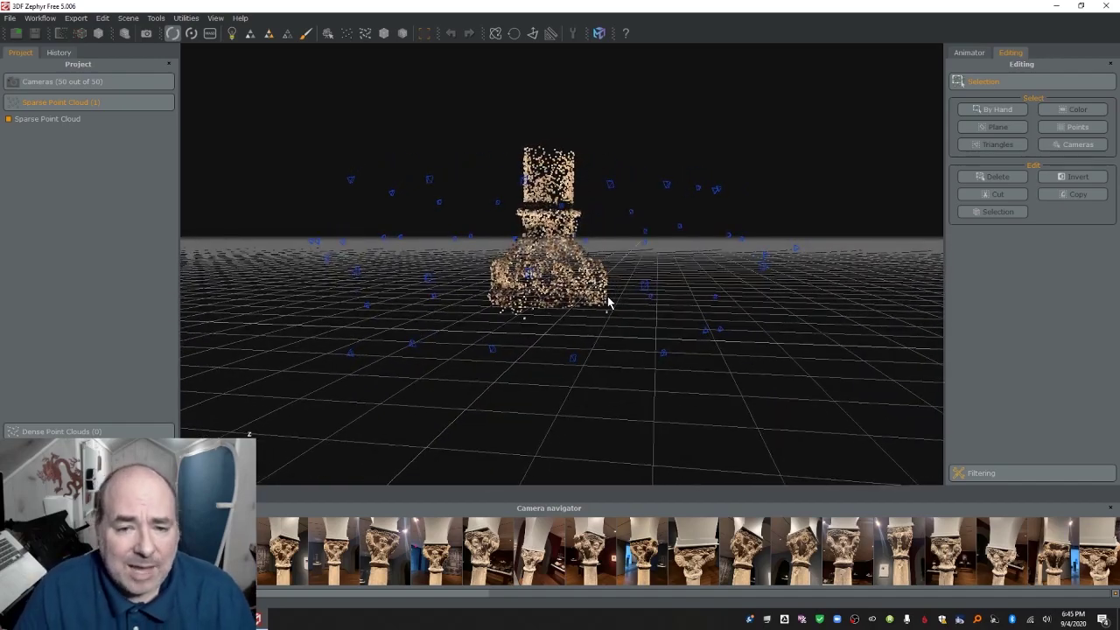
{"action": "scroll", "coordinate": [860, 275], "scroll_direction": "up", "scroll_amount": 5}
{"action": "left_click_drag", "start_coordinate": [768, 271], "coordinate": [657, 263]}
{"action": "scroll", "coordinate": [655, 261], "scroll_direction": "down", "scroll_amount": 5}
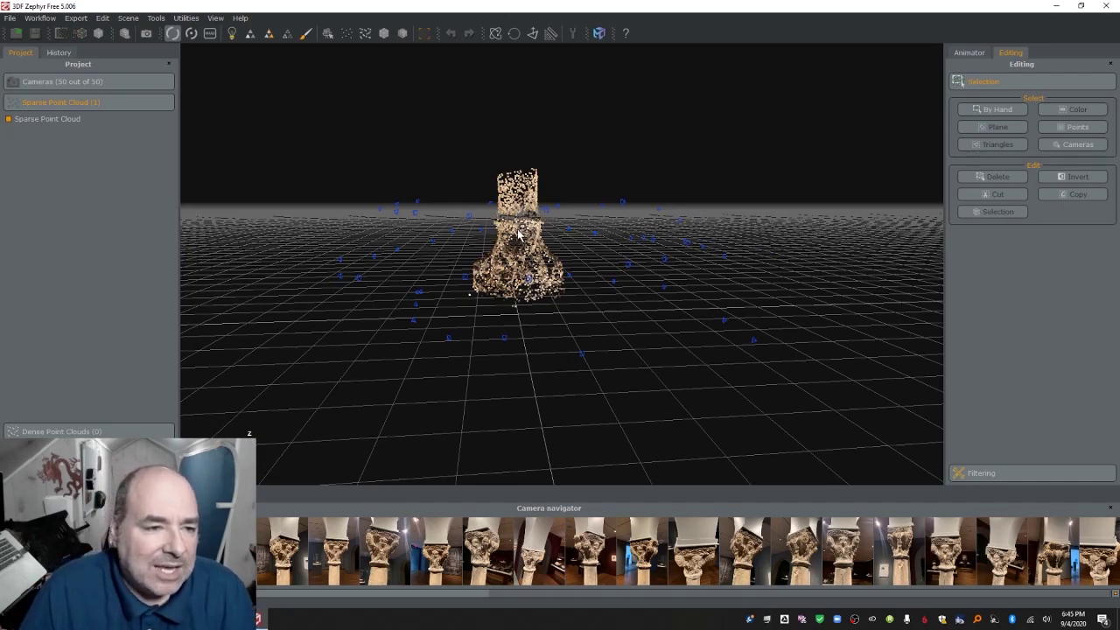
{"action": "left_click_drag", "start_coordinate": [518, 234], "coordinate": [523, 207]}
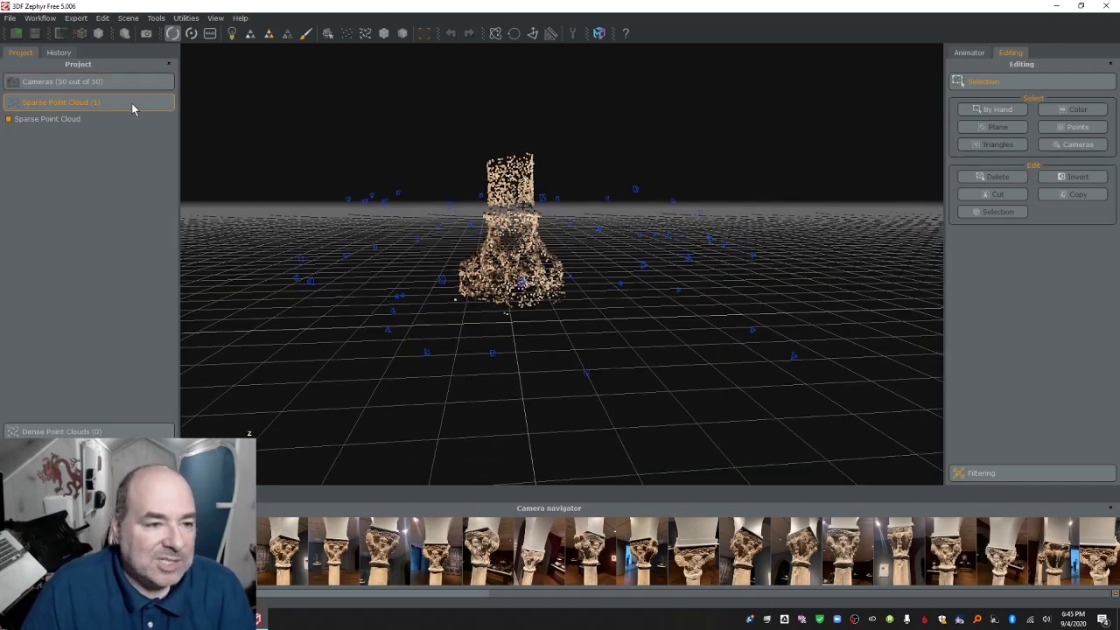
Generate the 3D model from all cameras, using the General category and Default preset for both dense cloud and surface reconstruction.
{"action": "left_click", "coordinate": [40, 18]}
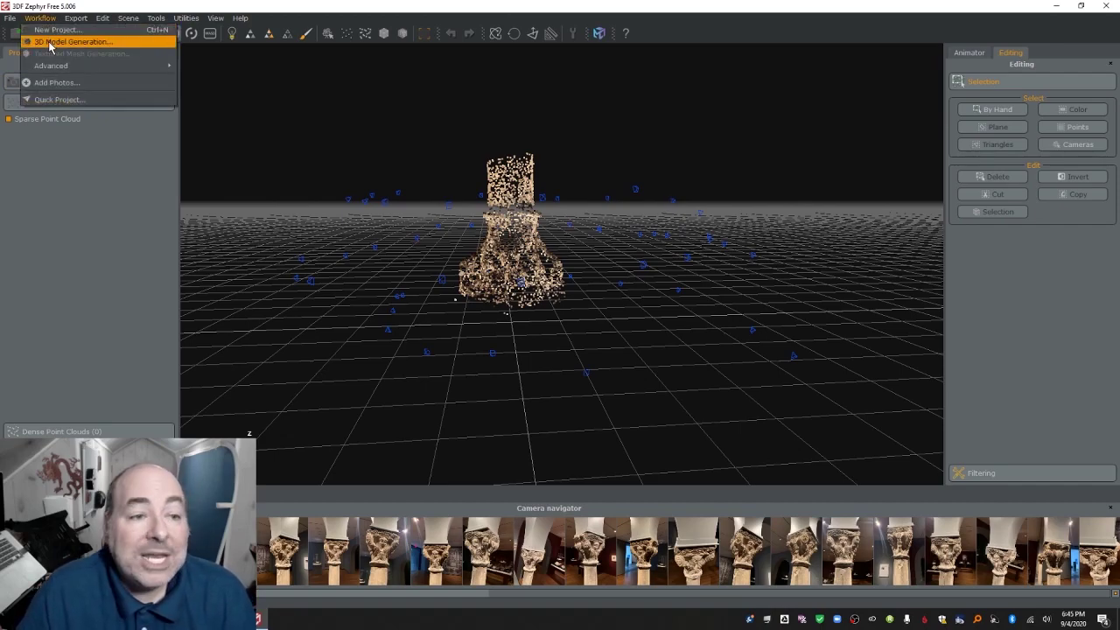
{"action": "left_click", "coordinate": [74, 41]}
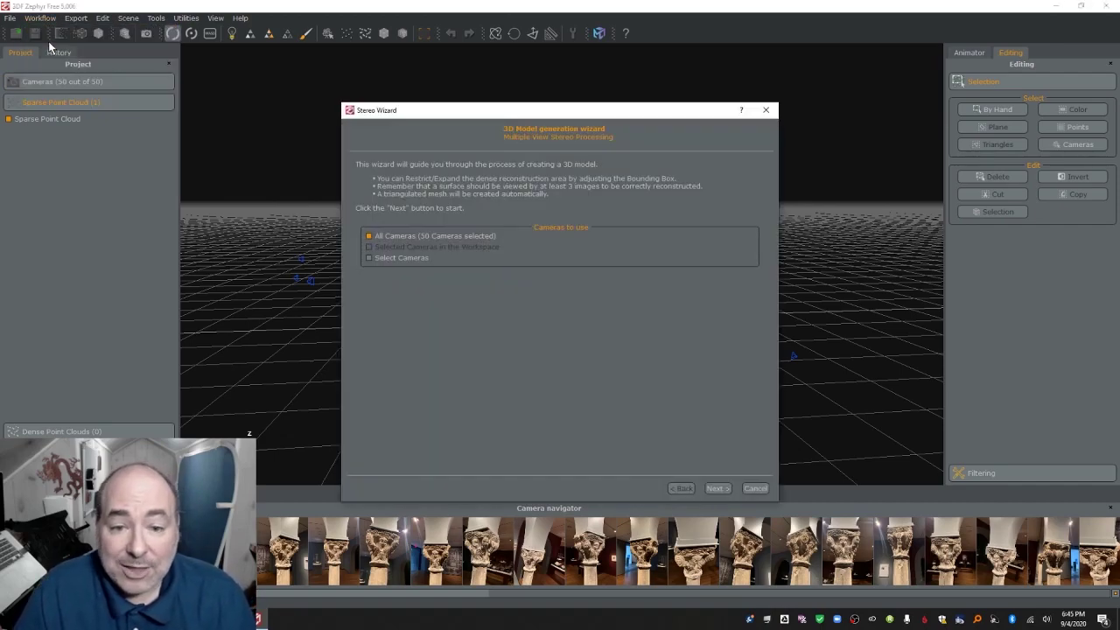
{"action": "left_click", "coordinate": [716, 488]}
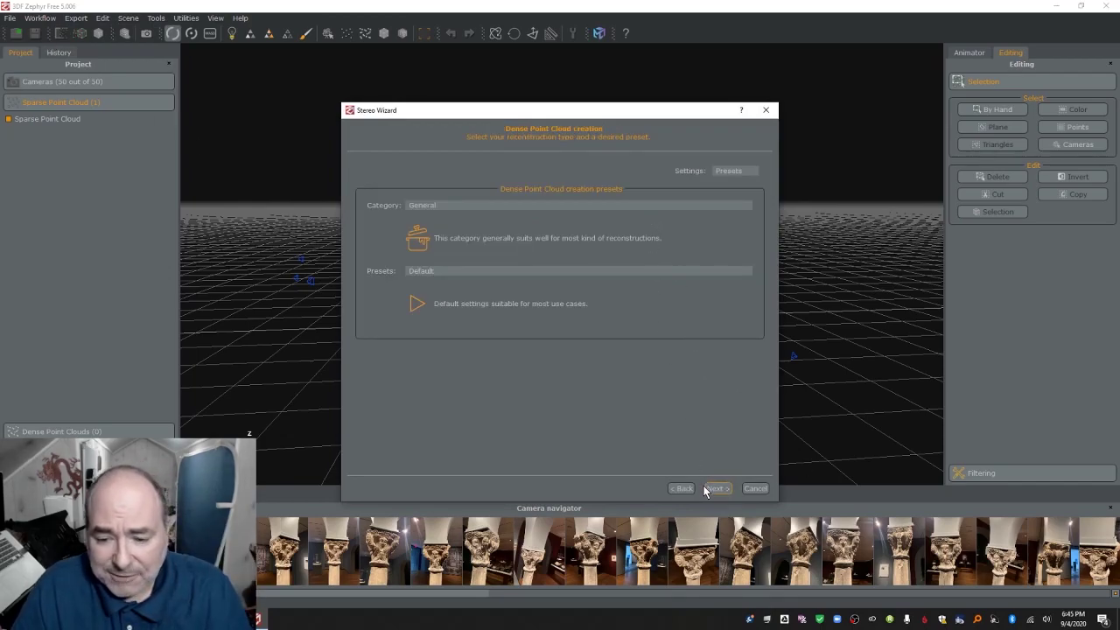
{"action": "left_click", "coordinate": [715, 488]}
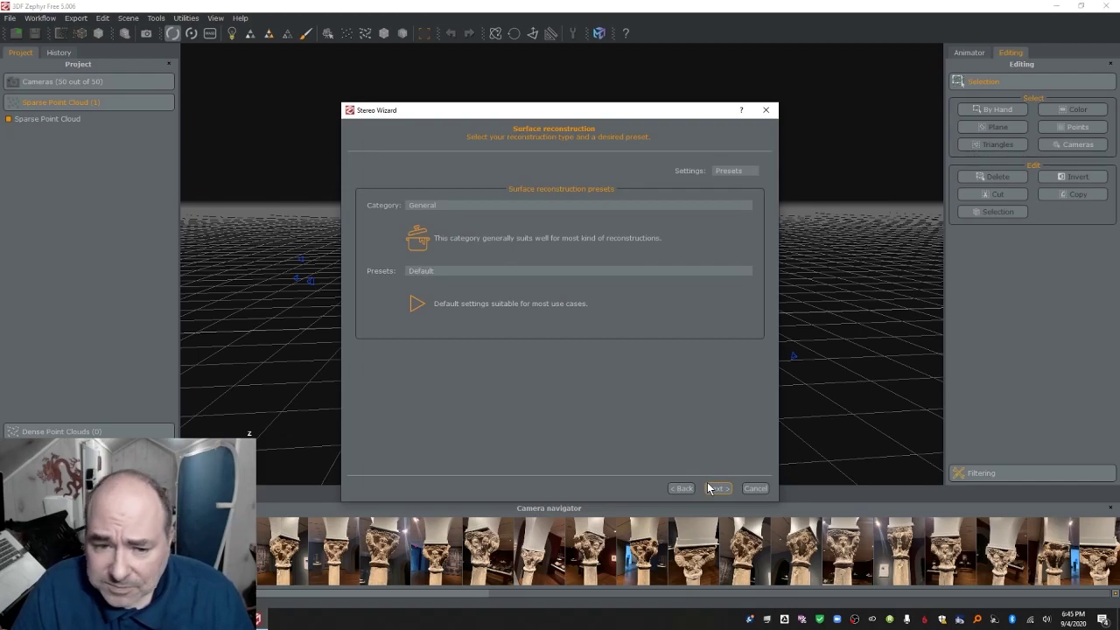
{"action": "left_click", "coordinate": [716, 488]}
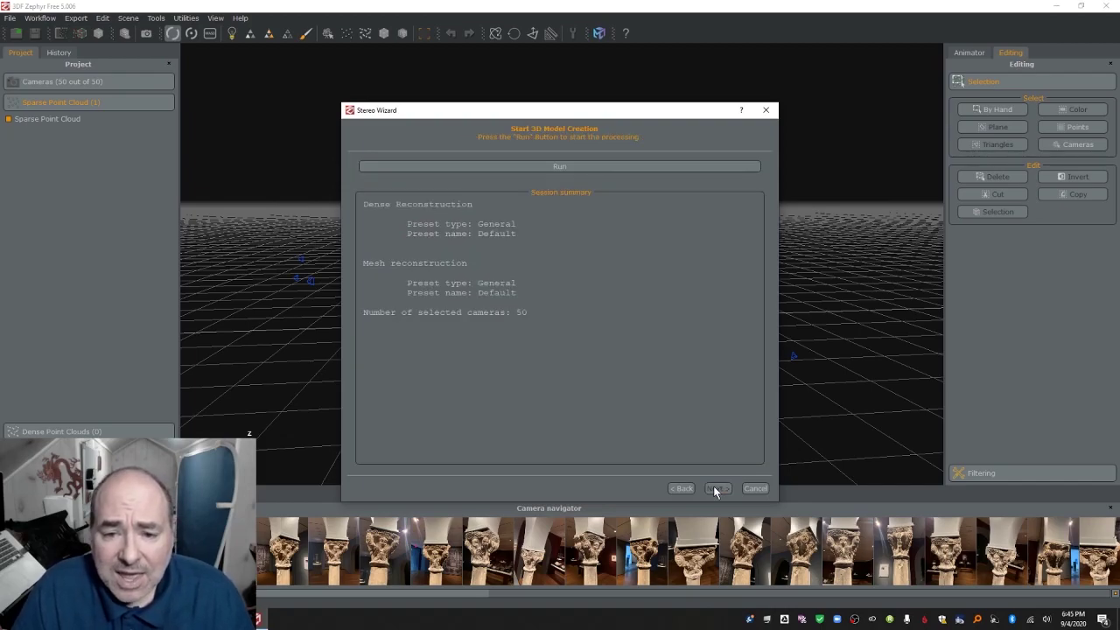
{"action": "left_click", "coordinate": [641, 164]}
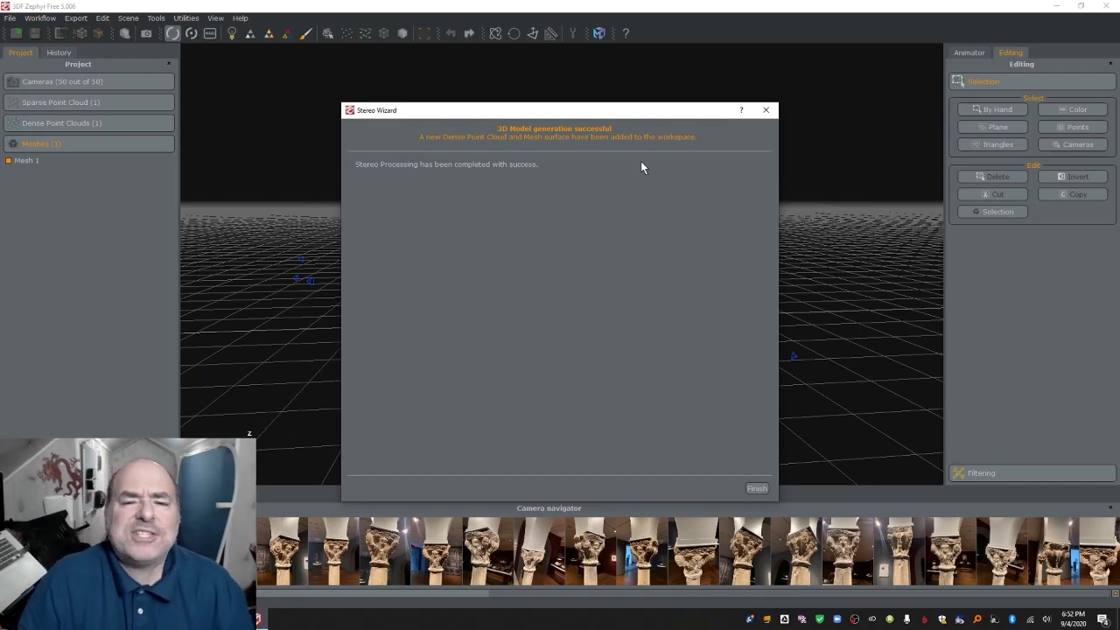
{"action": "left_click", "coordinate": [756, 488]}
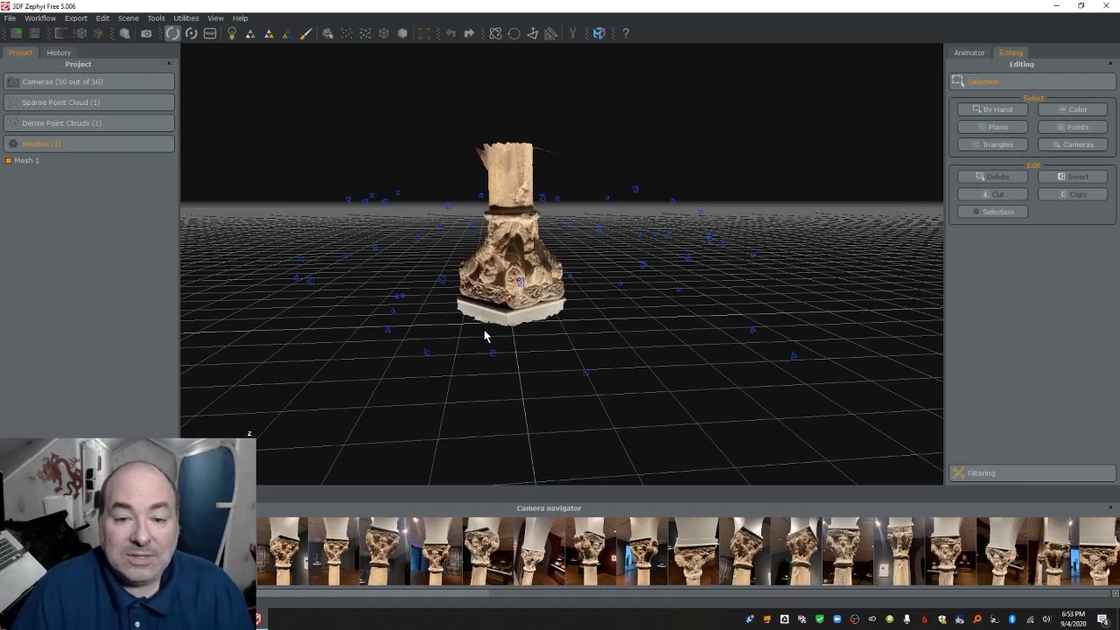
Examine the generated mesh, display Dense point cloud 1 for comparison, and return the display to Mesh 1.
{"action": "left_click_drag", "start_coordinate": [485, 336], "coordinate": [445, 264]}
{"action": "mouse_move", "coordinate": [613, 304]}
{"action": "left_mouse_down"}
{"action": "mouse_move", "coordinate": [527, 280]}
{"action": "mouse_move", "coordinate": [611, 284]}
{"action": "left_mouse_up"}
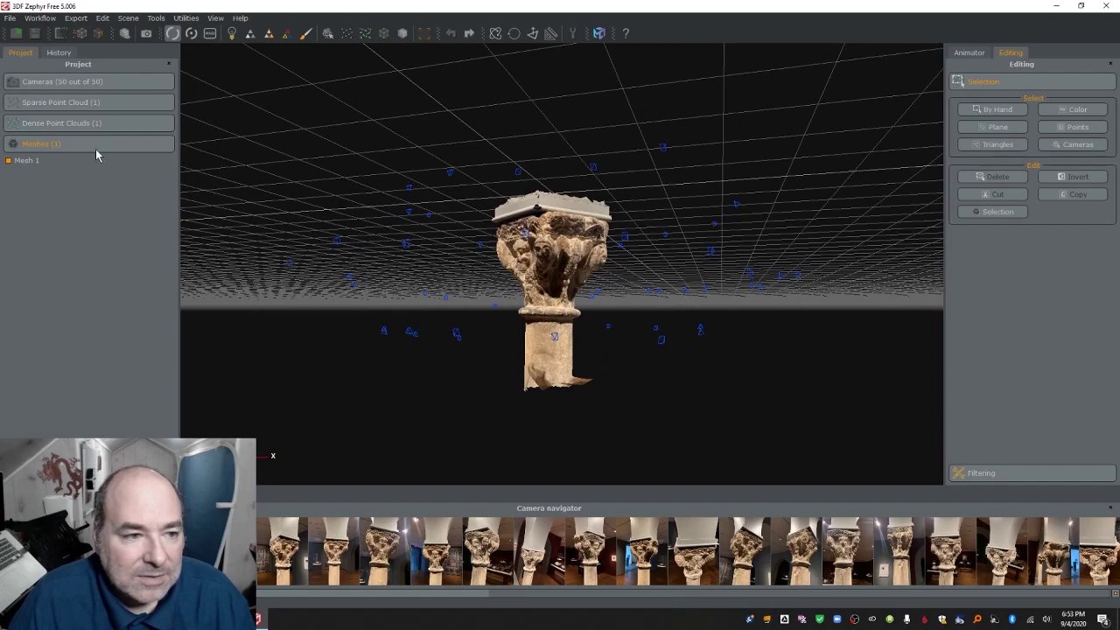
{"action": "left_click", "coordinate": [80, 125]}
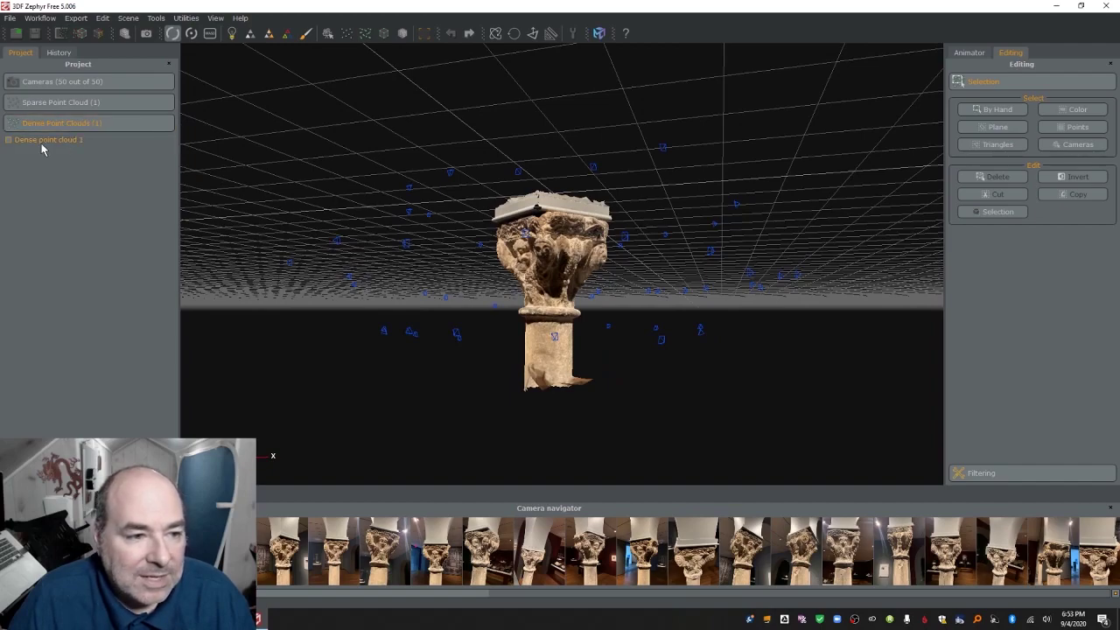
{"action": "left_click", "coordinate": [8, 141]}
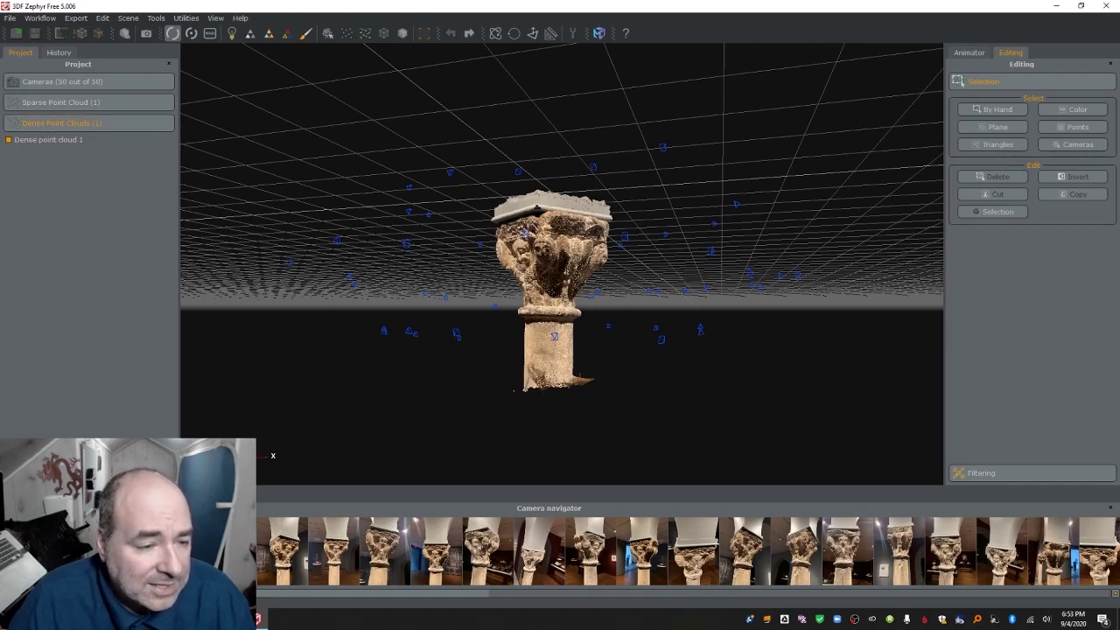
{"action": "left_click", "coordinate": [44, 161]}
{"action": "left_click", "coordinate": [8, 162]}
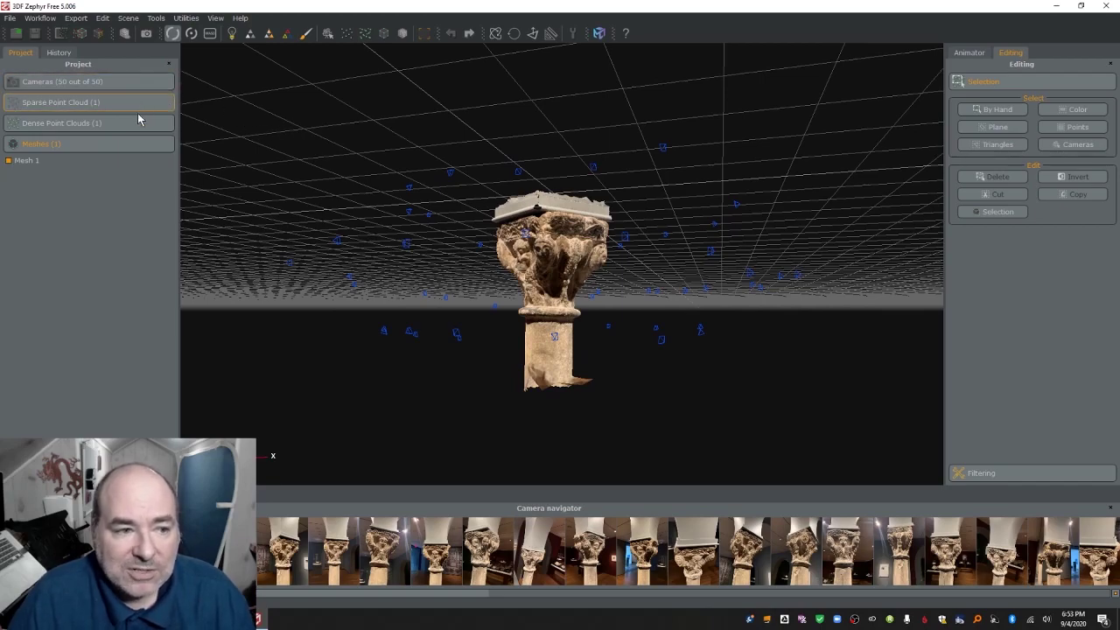
Examine the mesh's carved figures, frieze and white slab up close from several sides of the capital.
{"action": "scroll", "coordinate": [564, 288], "scroll_direction": "up", "scroll_amount": 3}
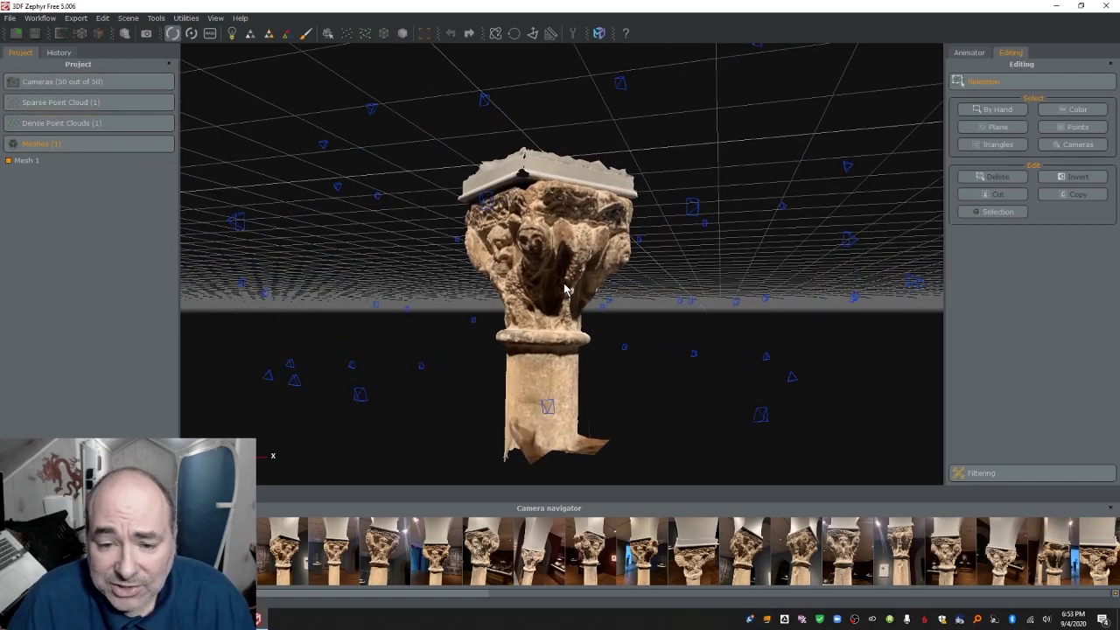
{"action": "scroll", "coordinate": [564, 288], "scroll_direction": "up", "scroll_amount": 3}
{"action": "left_click_drag", "start_coordinate": [565, 289], "coordinate": [737, 297]}
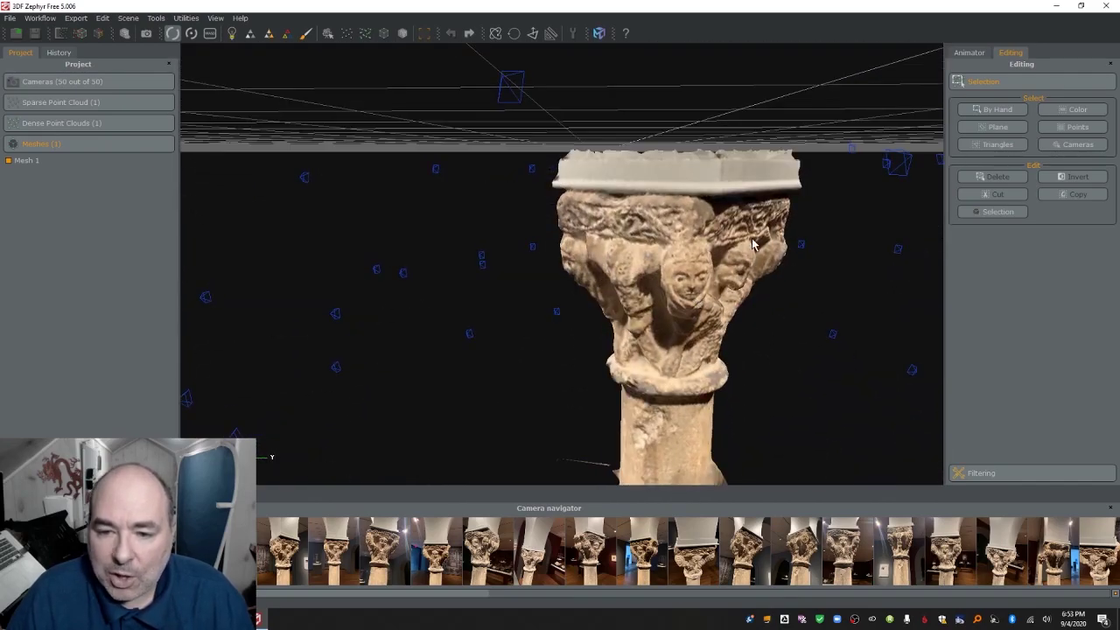
{"action": "left_click_drag", "start_coordinate": [709, 253], "coordinate": [689, 265]}
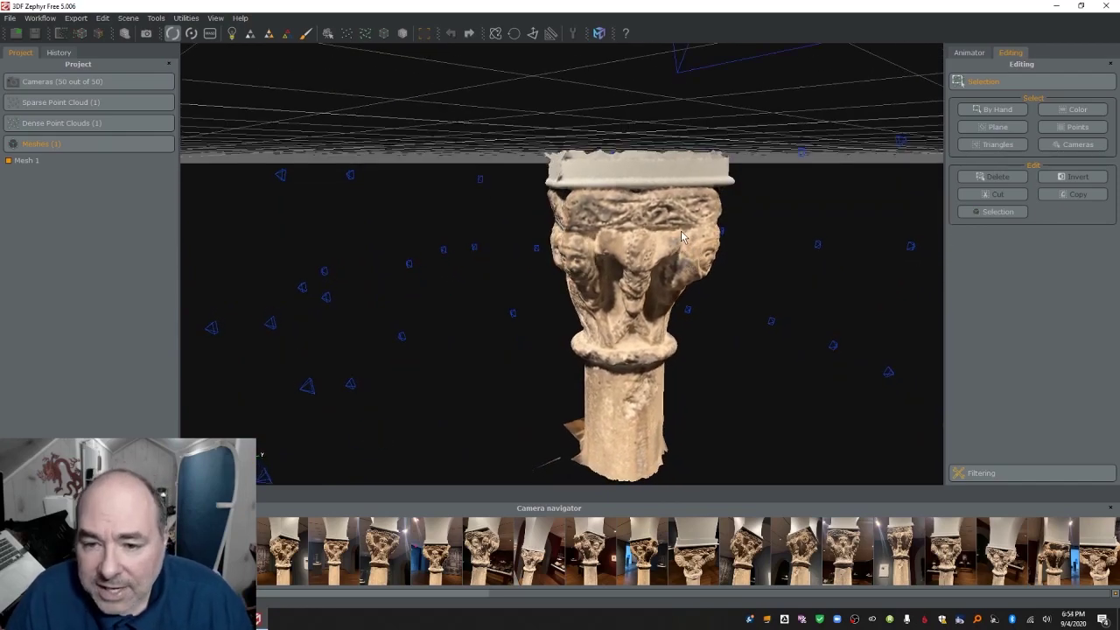
{"action": "scroll", "coordinate": [687, 231], "scroll_direction": "up", "scroll_amount": 3}
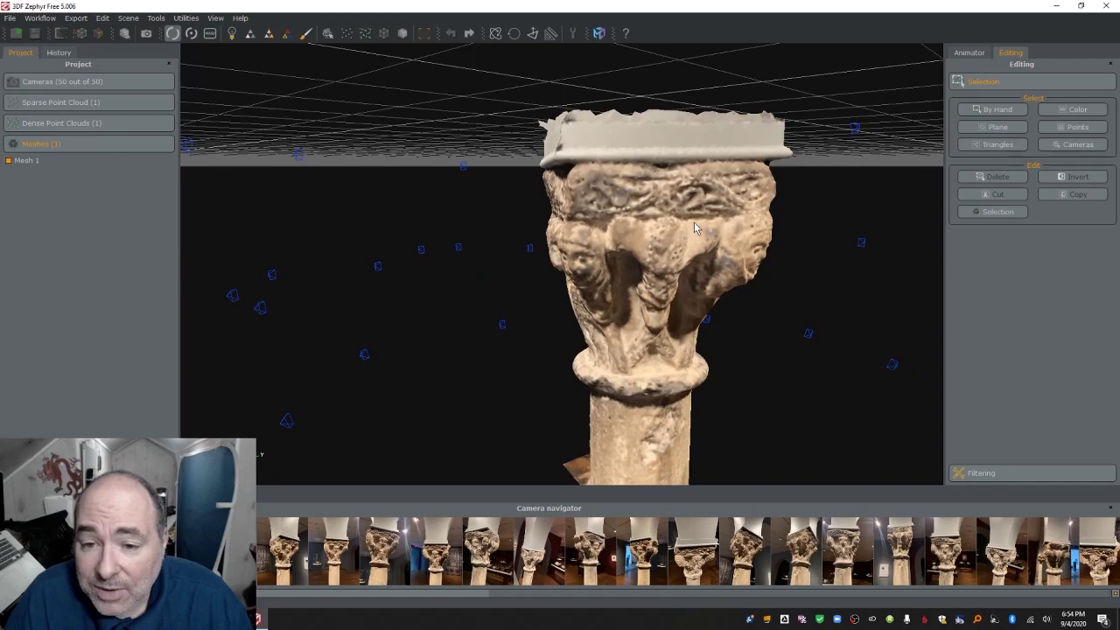
{"action": "mouse_move", "coordinate": [693, 221]}
{"action": "left_mouse_down"}
{"action": "mouse_move", "coordinate": [633, 228]}
{"action": "mouse_move", "coordinate": [673, 225]}
{"action": "left_mouse_up"}
{"action": "scroll", "coordinate": [678, 229], "scroll_direction": "up", "scroll_amount": 4}
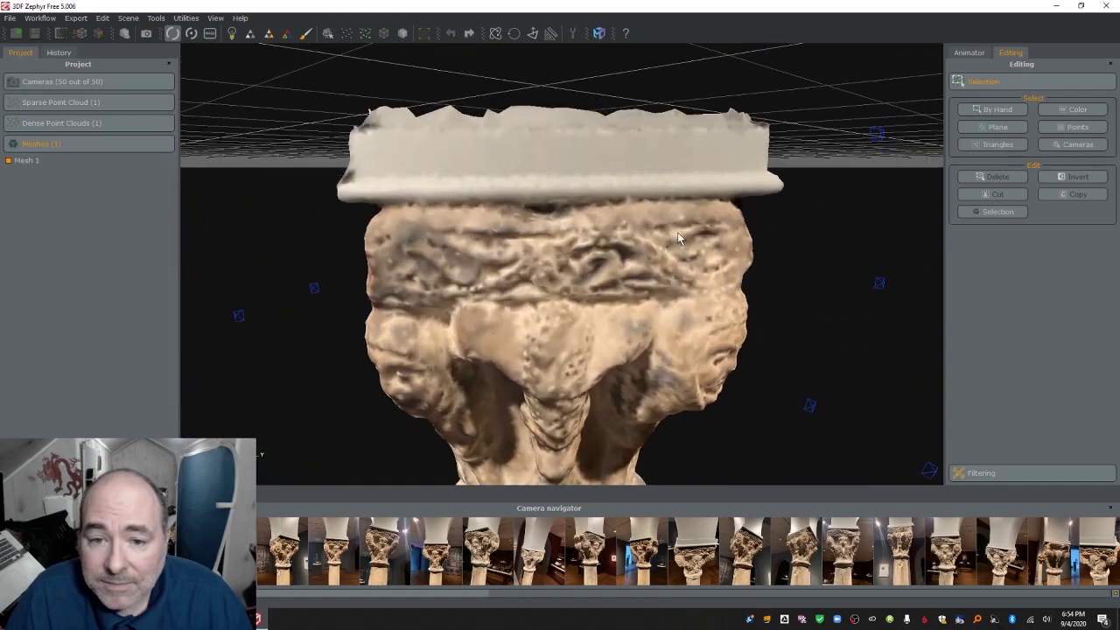
{"action": "scroll", "coordinate": [680, 227], "scroll_direction": "down", "scroll_amount": 5}
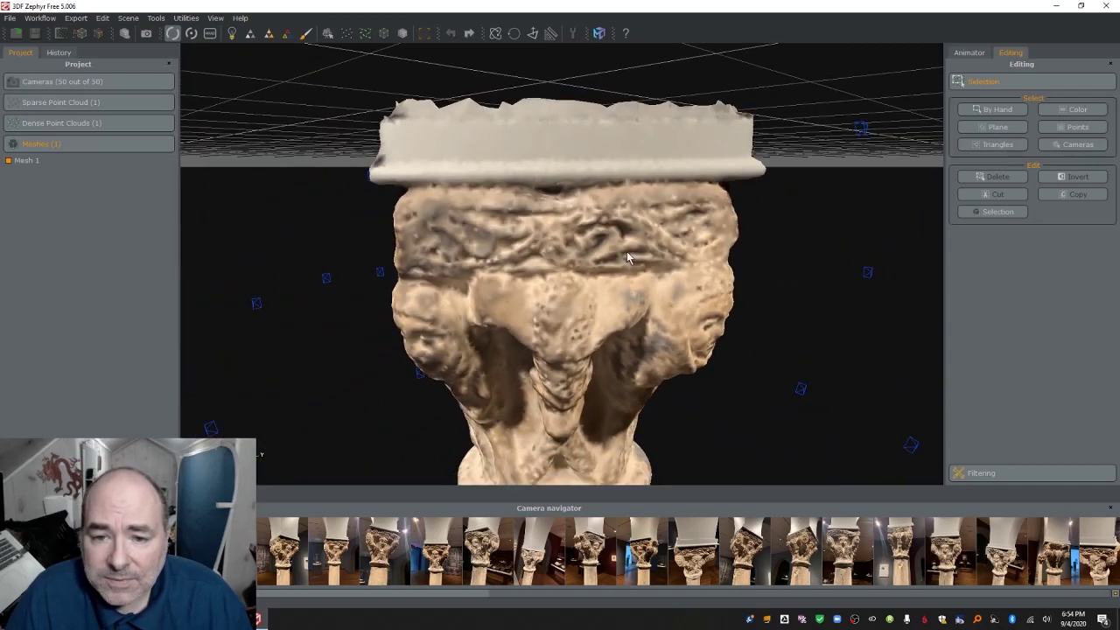
{"action": "left_click_drag", "start_coordinate": [621, 258], "coordinate": [521, 224]}
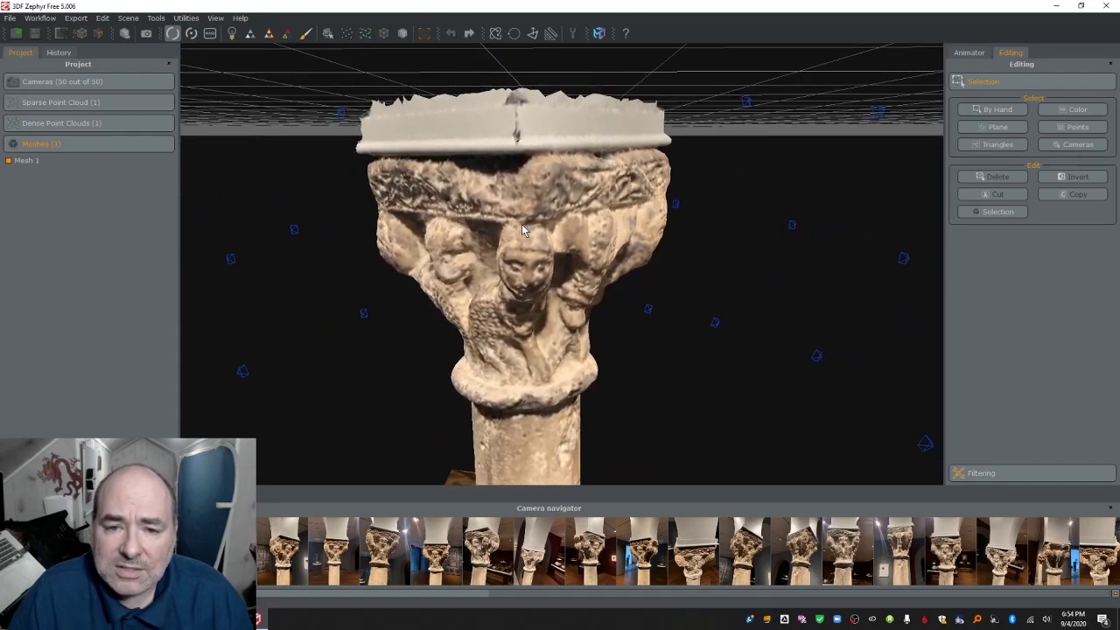
Select the ragged upper edge of the mesh's white slab with the Rect tool and delete it, ending the hand selection.
{"action": "left_click", "coordinate": [1006, 110]}
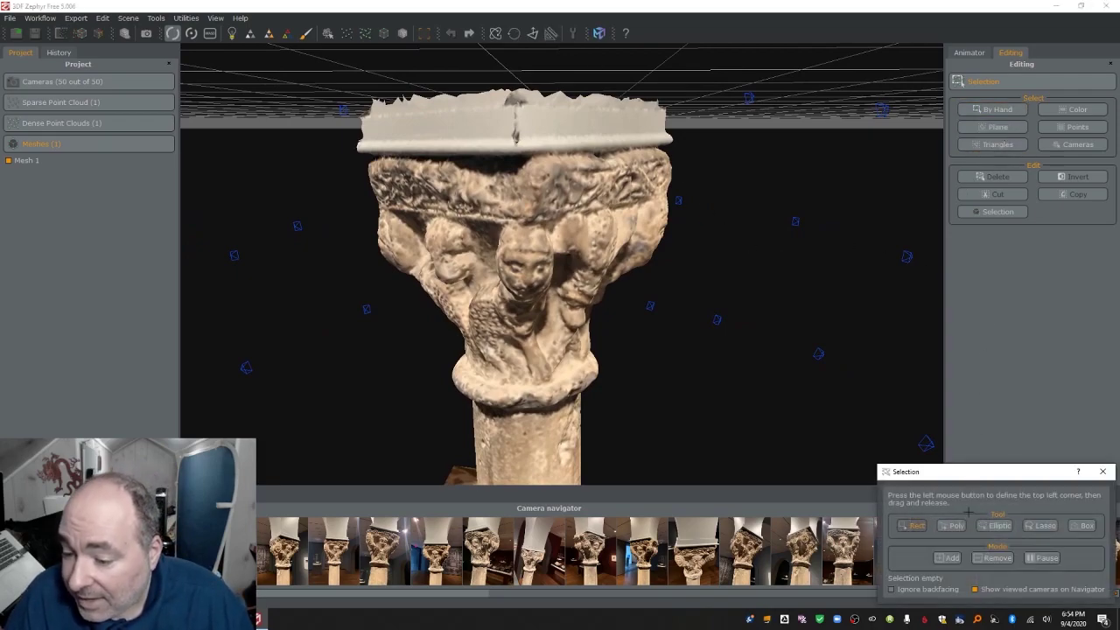
{"action": "left_click_drag", "start_coordinate": [311, 74], "coordinate": [740, 119]}
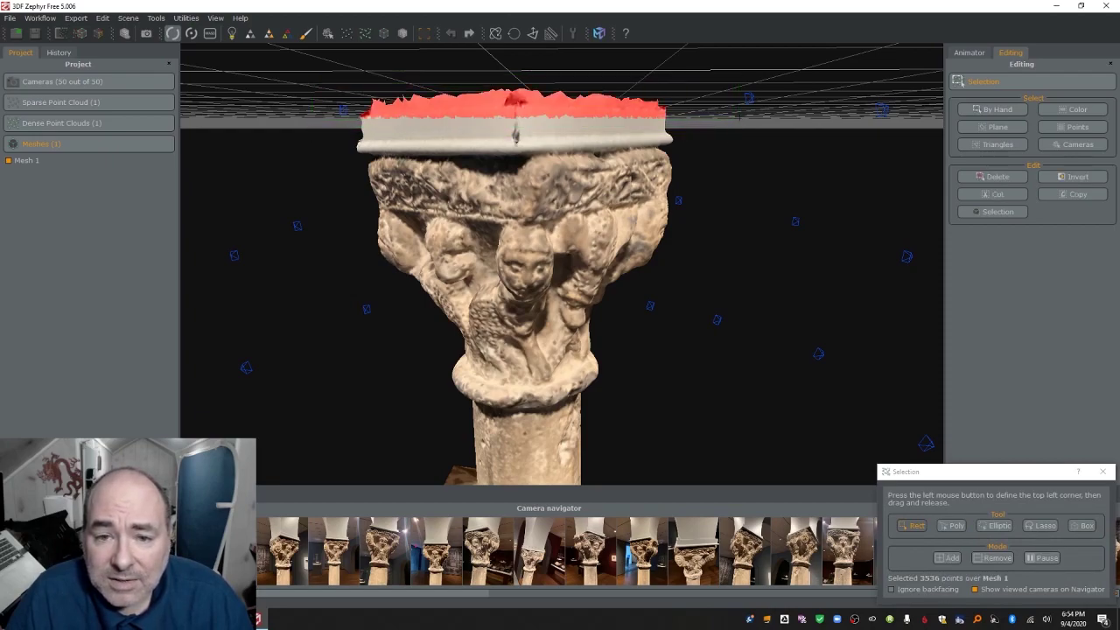
{"action": "key", "text": "Delete"}
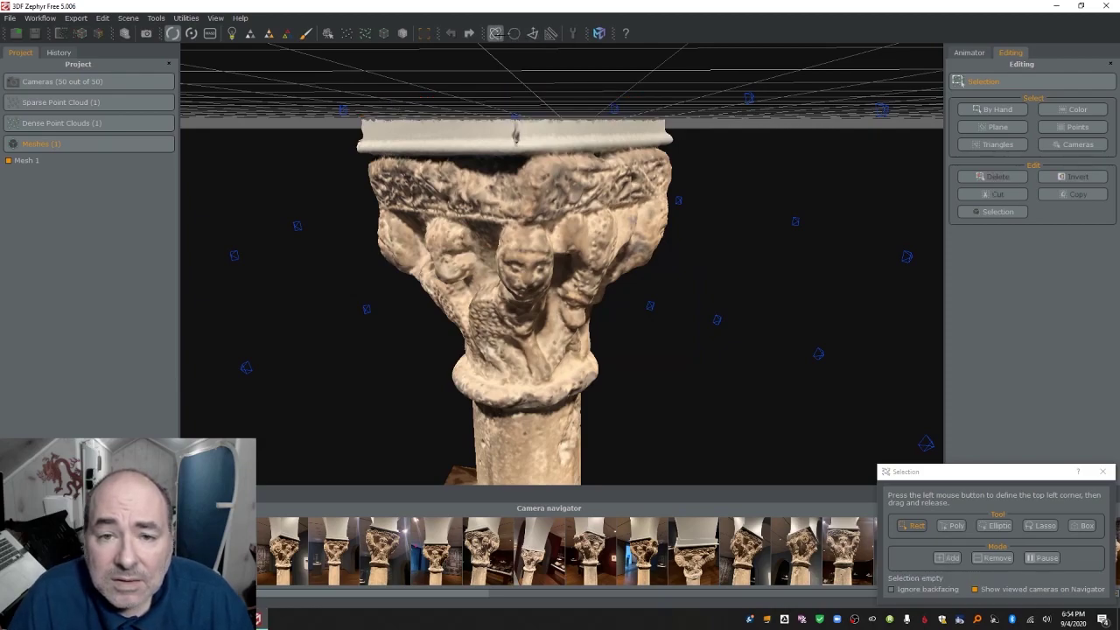
{"action": "left_click", "coordinate": [495, 33]}
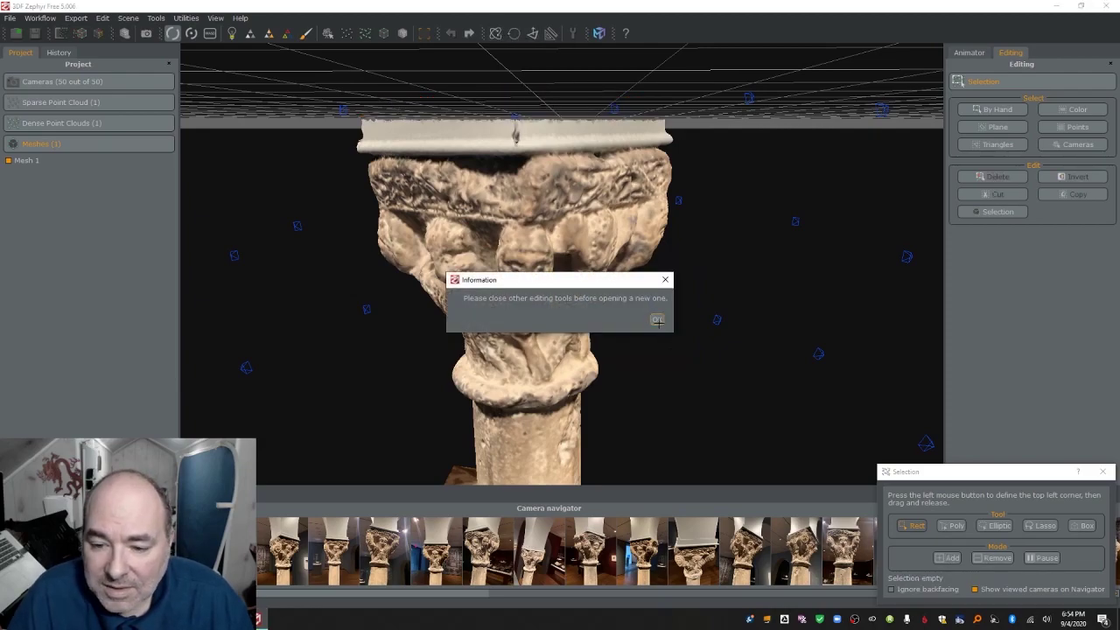
{"action": "left_click", "coordinate": [657, 320]}
{"action": "left_click", "coordinate": [1102, 471]}
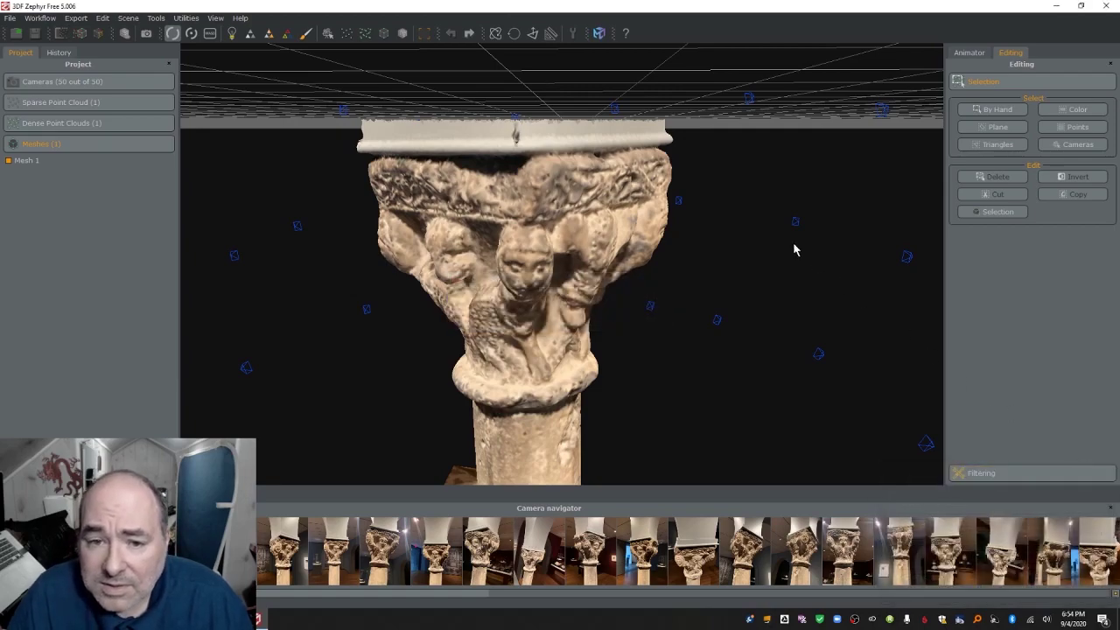
Level the capital by rotating all structured objects about 1.3 on the second rotation axis, and accept the transform.
{"action": "left_click", "coordinate": [495, 33]}
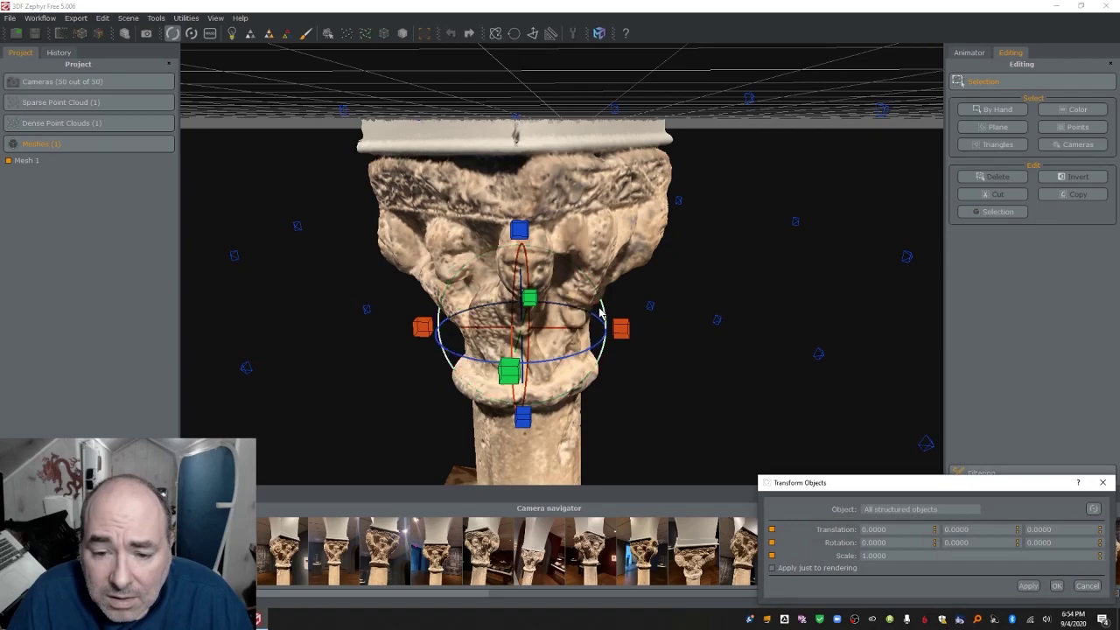
{"action": "left_click_drag", "start_coordinate": [602, 308], "coordinate": [603, 307]}
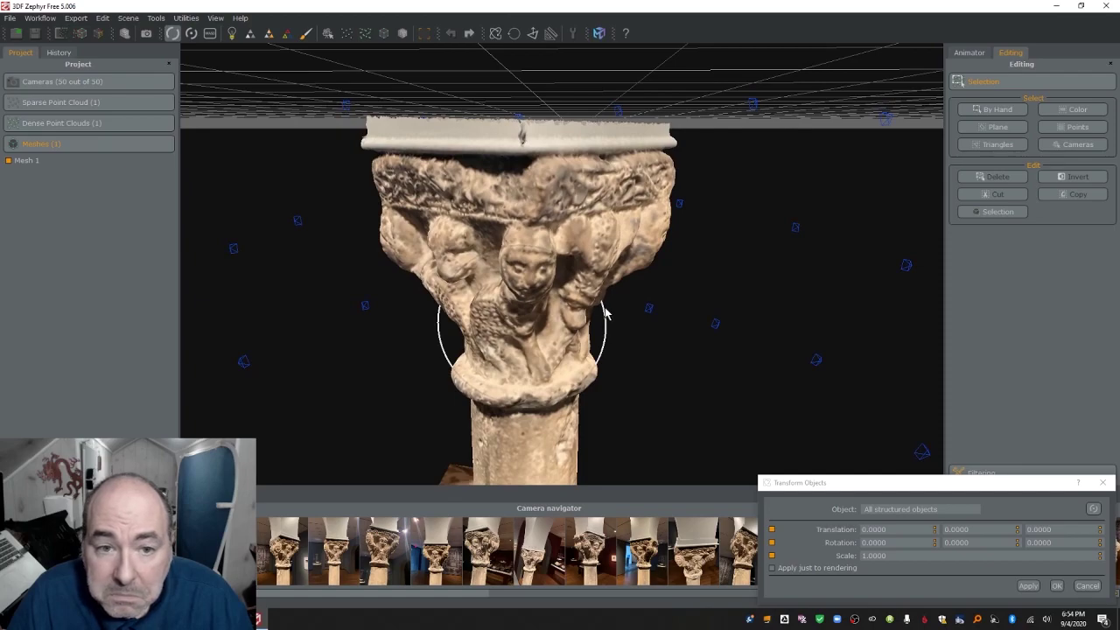
{"action": "left_click_drag", "start_coordinate": [606, 313], "coordinate": [607, 314]}
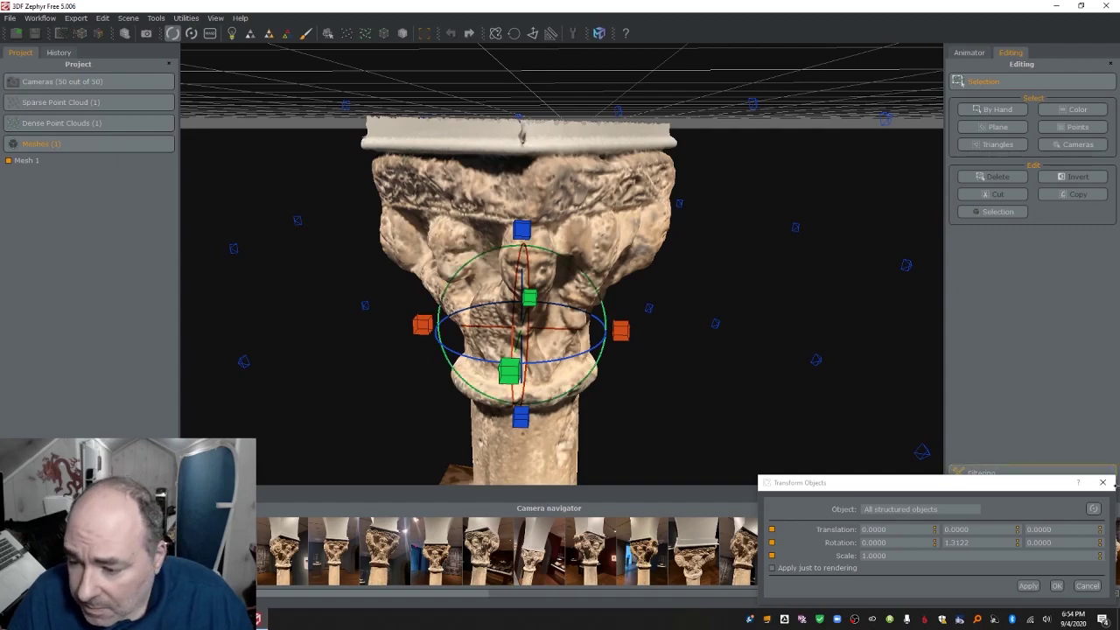
{"action": "left_click", "coordinate": [1056, 586]}
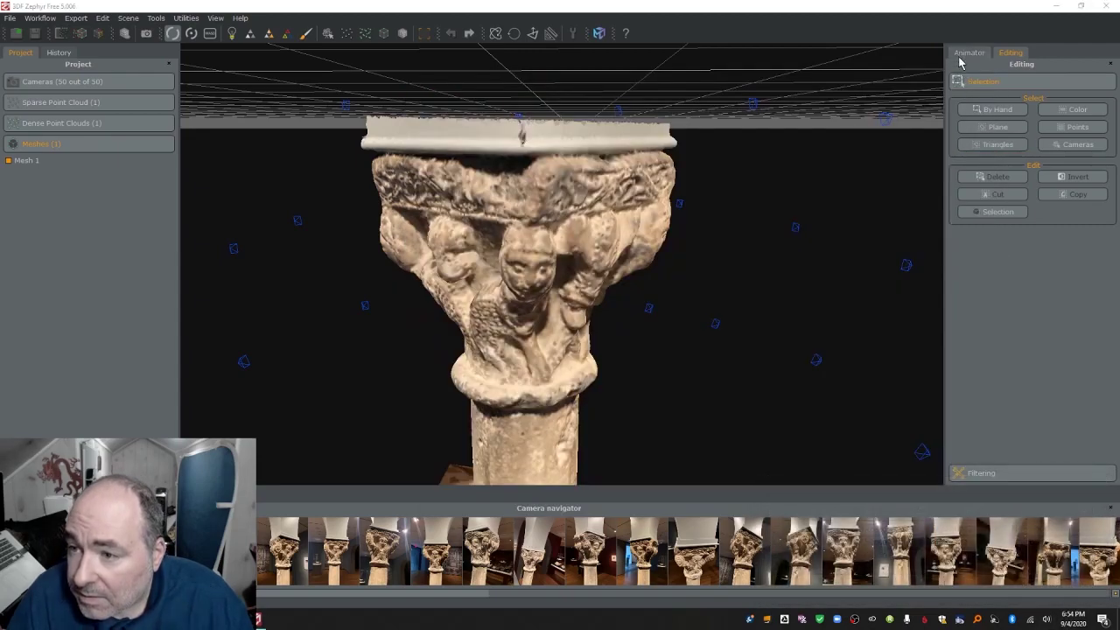
Trim the levelled slab's rough top strip off the mesh with a Rect hand selection across its full width.
{"action": "left_click", "coordinate": [986, 112]}
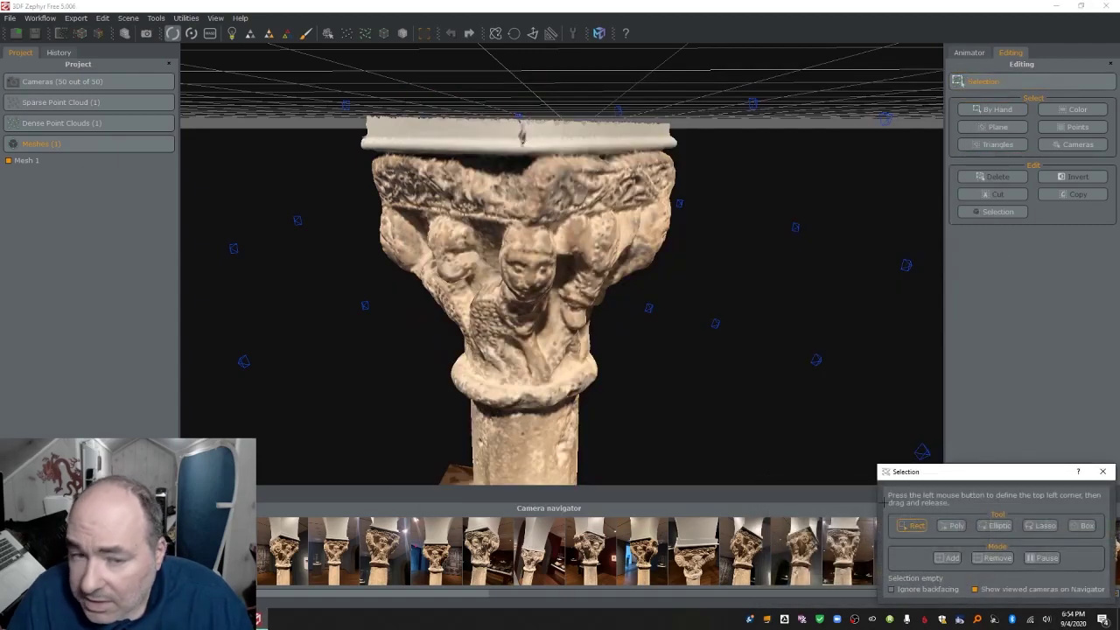
{"action": "left_click_drag", "start_coordinate": [336, 90], "coordinate": [695, 128]}
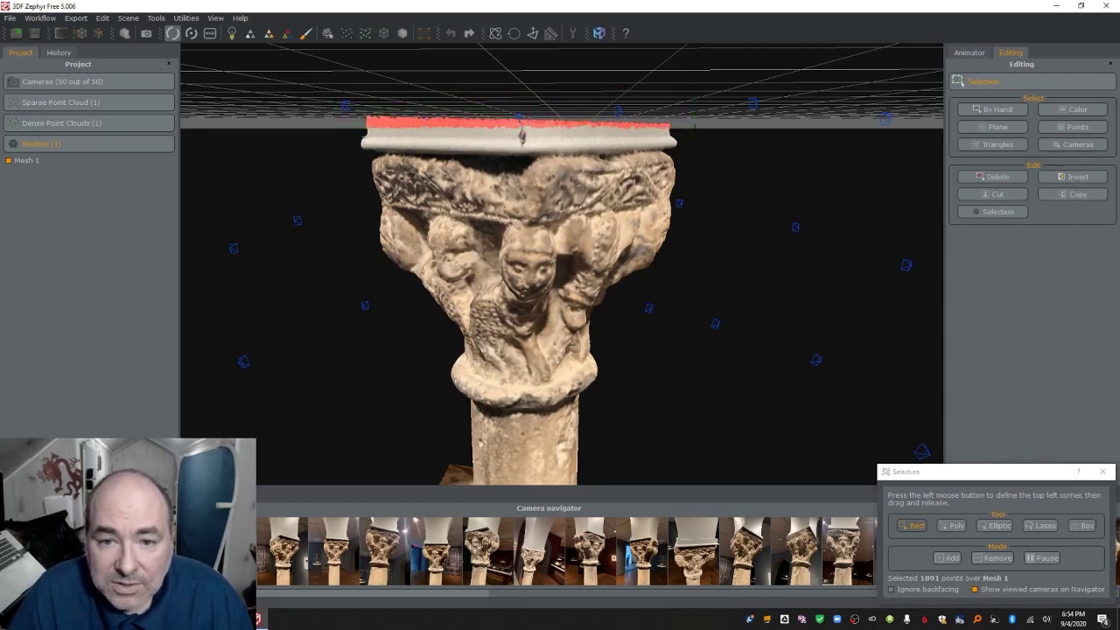
{"action": "left_click", "coordinate": [521, 135]}
{"action": "scroll", "coordinate": [521, 137], "scroll_direction": "down", "scroll_amount": 5}
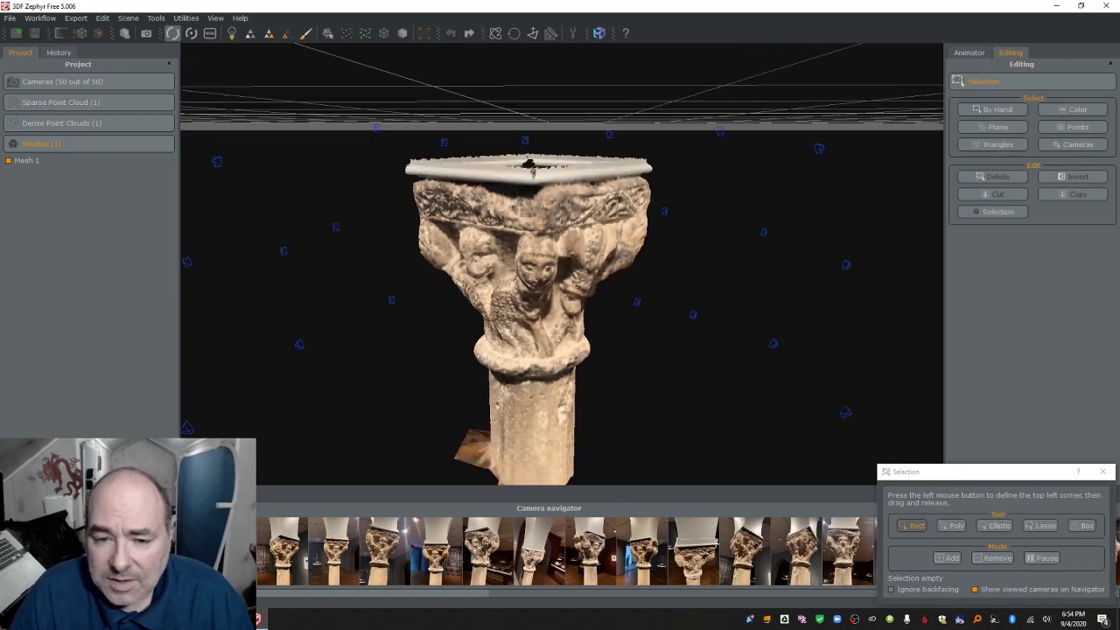
{"action": "scroll", "coordinate": [705, 198], "scroll_direction": "up", "scroll_amount": 5}
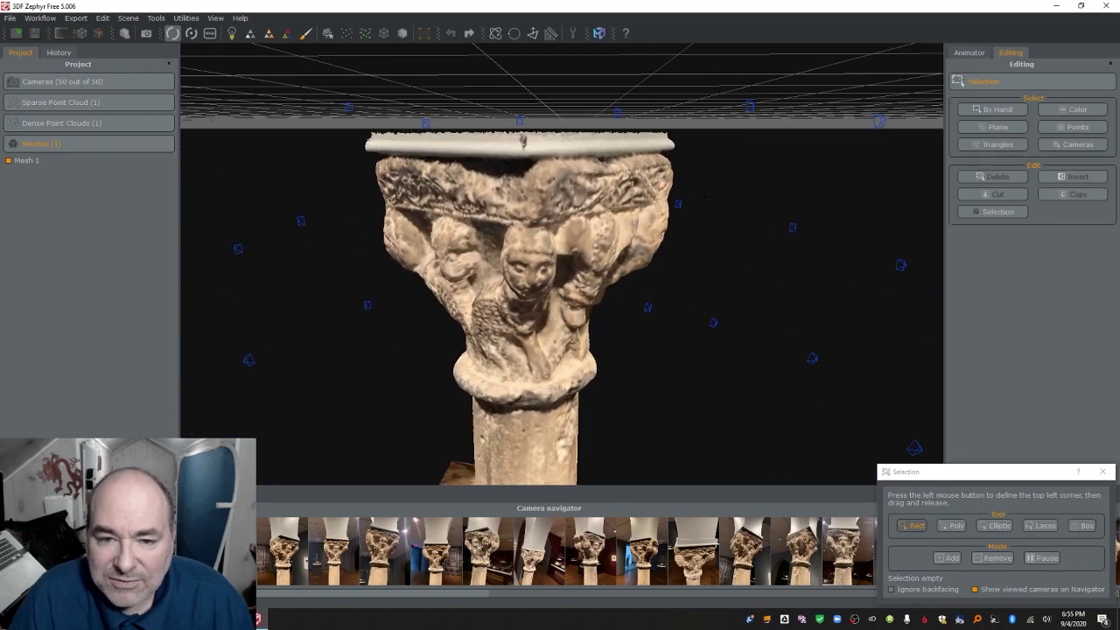
Select the column's ragged lower end with its stray side fragments using the Rect tool, and delete it from the mesh.
{"action": "left_click_drag", "start_coordinate": [680, 257], "coordinate": [680, 210]}
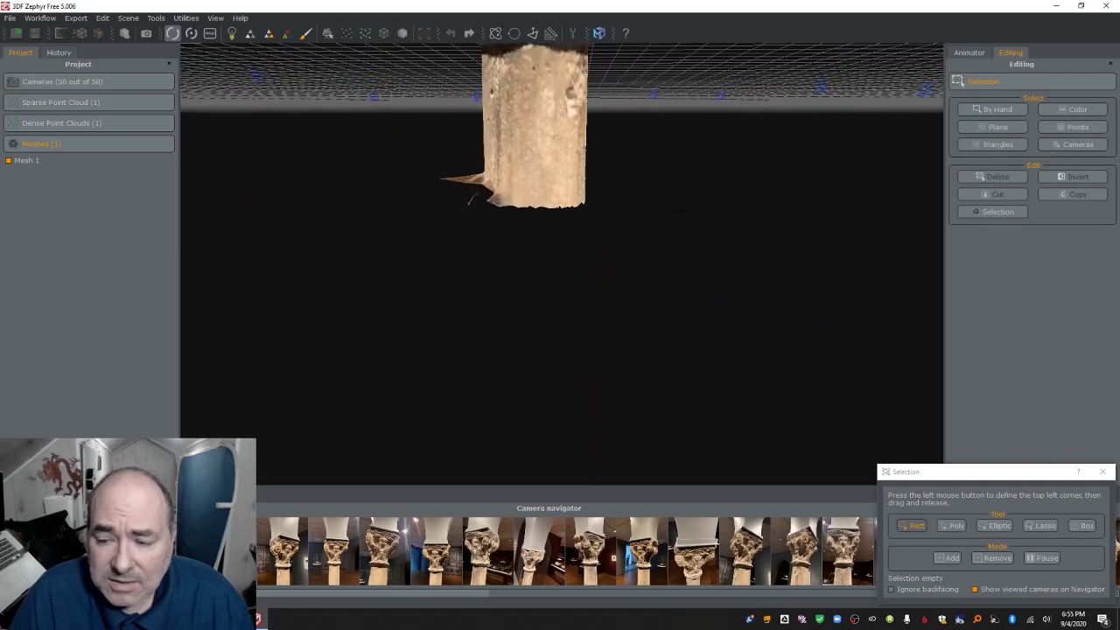
{"action": "left_click_drag", "start_coordinate": [829, 355], "coordinate": [412, 159]}
{"action": "key", "text": "Delete"}
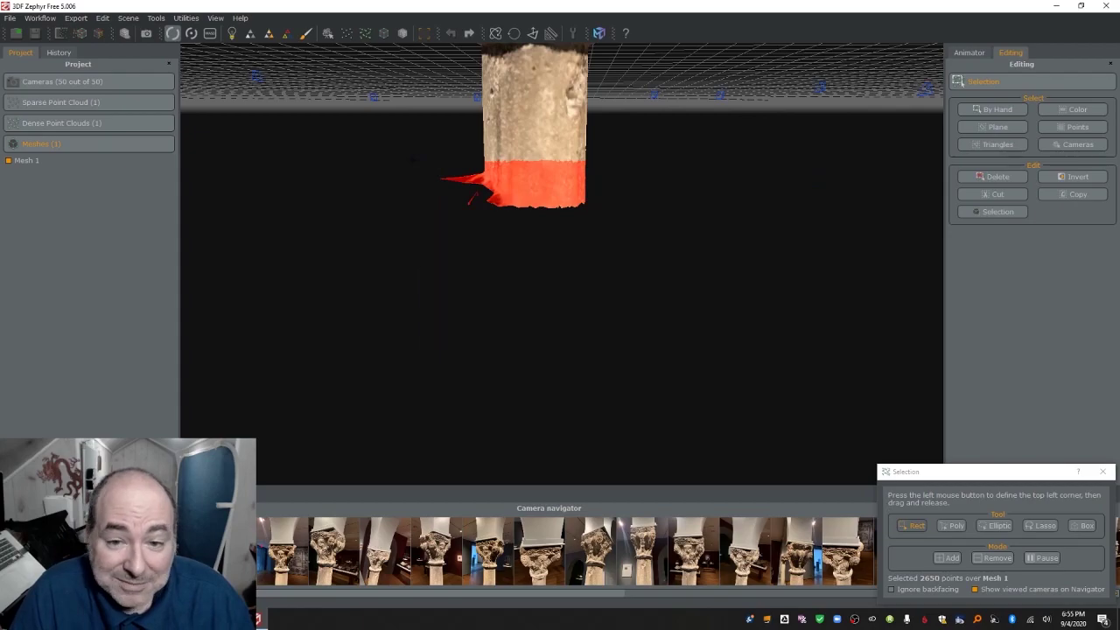
{"action": "right_click", "coordinate": [474, 153]}
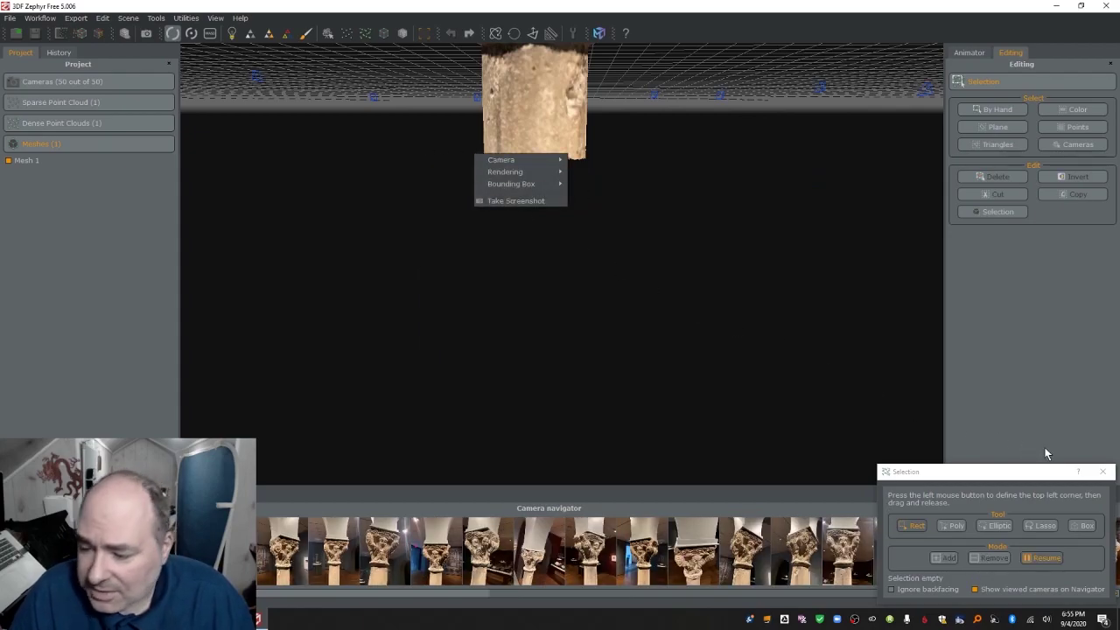
{"action": "key", "text": "Escape"}
Cut the remaining uneven bottom edge off the column shaft with a fresh Rect hand selection, and end the selection.
{"action": "scroll", "coordinate": [605, 120], "scroll_direction": "up", "scroll_amount": 5}
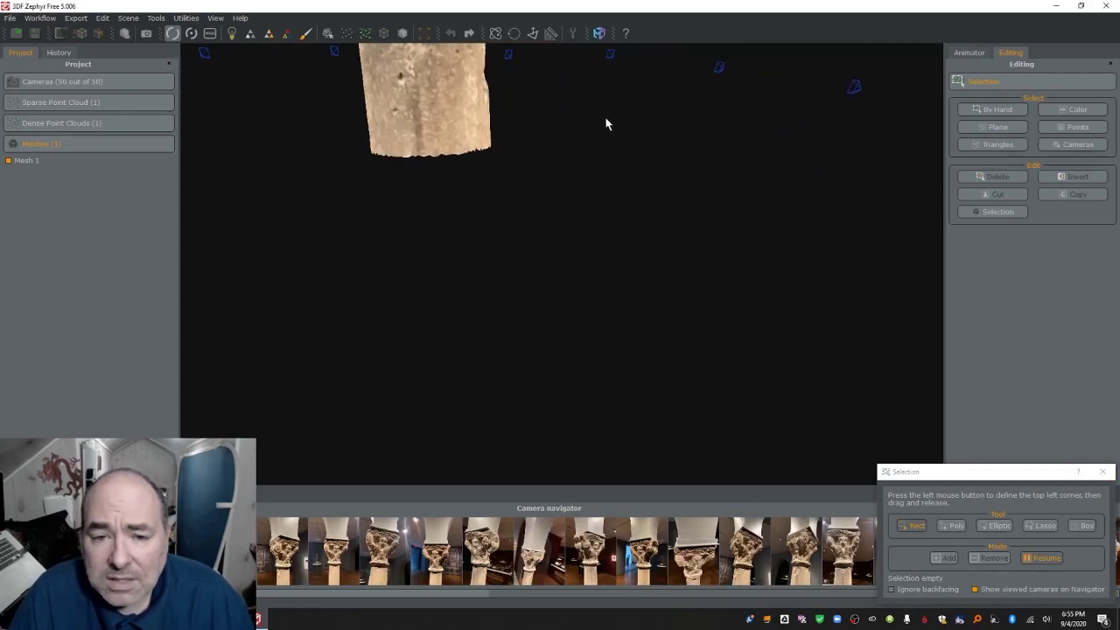
{"action": "left_click_drag", "start_coordinate": [412, 119], "coordinate": [489, 120]}
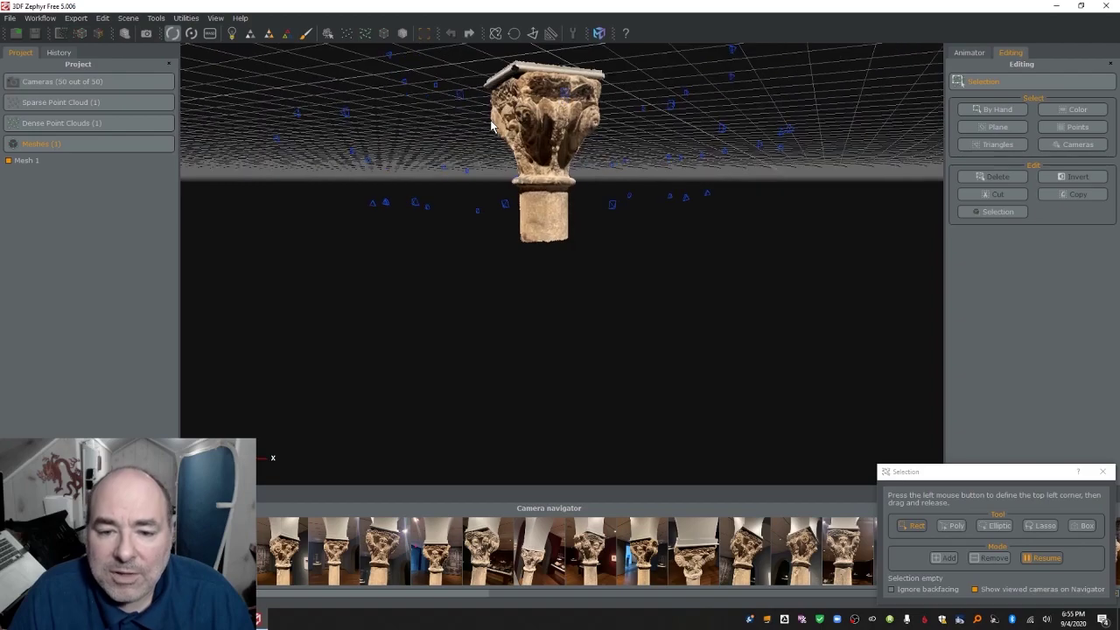
{"action": "left_click_drag", "start_coordinate": [535, 209], "coordinate": [560, 207]}
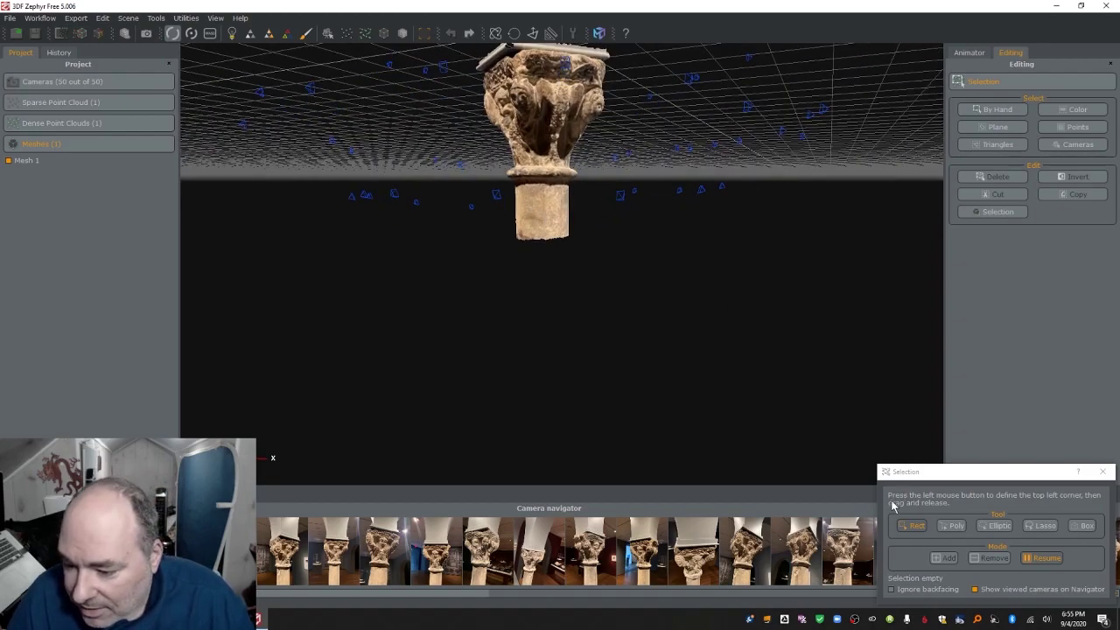
{"action": "left_click_drag", "start_coordinate": [770, 385], "coordinate": [866, 429]}
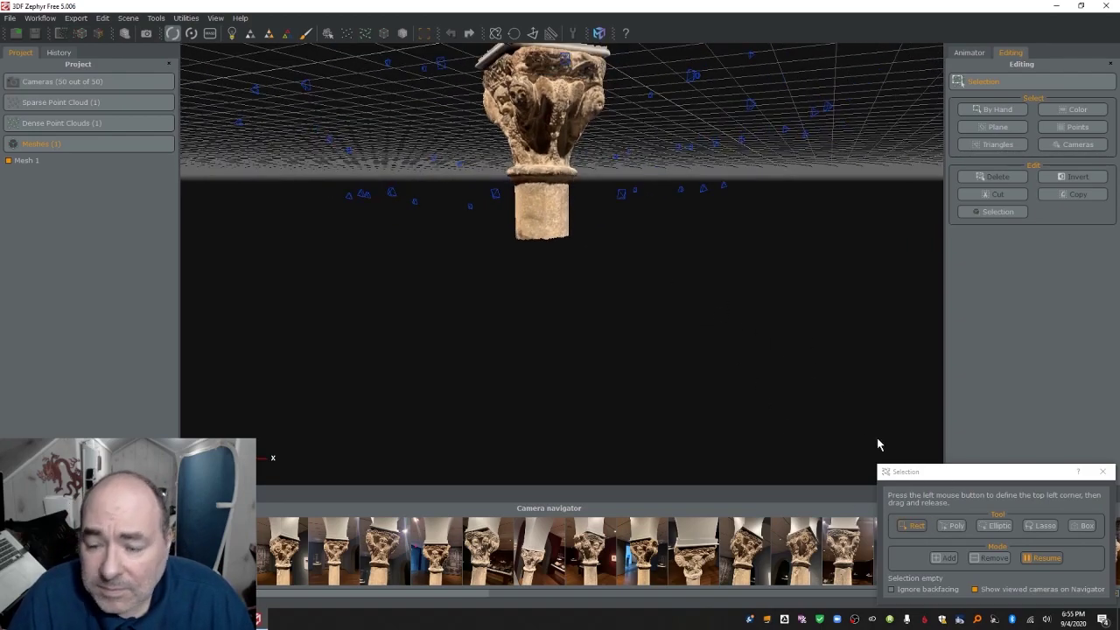
{"action": "left_click_drag", "start_coordinate": [722, 355], "coordinate": [615, 362]}
{"action": "left_click", "coordinate": [911, 525]}
{"action": "mouse_move", "coordinate": [674, 288]}
{"action": "left_mouse_down"}
{"action": "mouse_move", "coordinate": [690, 285]}
{"action": "mouse_move", "coordinate": [657, 287]}
{"action": "left_mouse_up"}
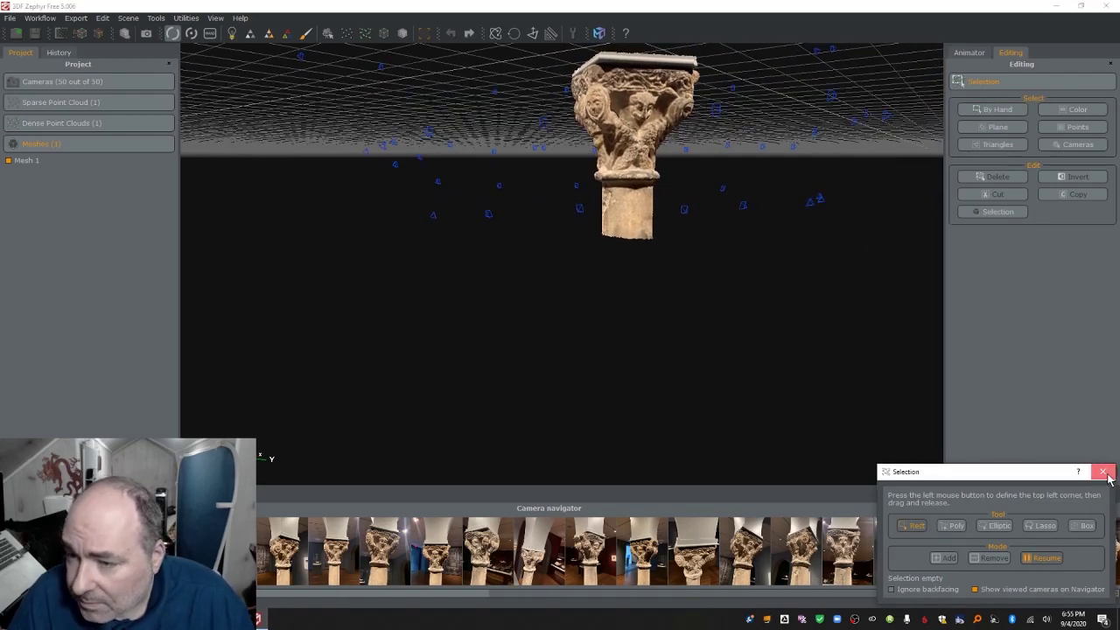
{"action": "left_click", "coordinate": [1102, 471]}
{"action": "left_click", "coordinate": [989, 111]}
{"action": "left_click", "coordinate": [910, 525]}
{"action": "left_click_drag", "start_coordinate": [794, 332], "coordinate": [571, 230]}
{"action": "key", "text": "Delete"}
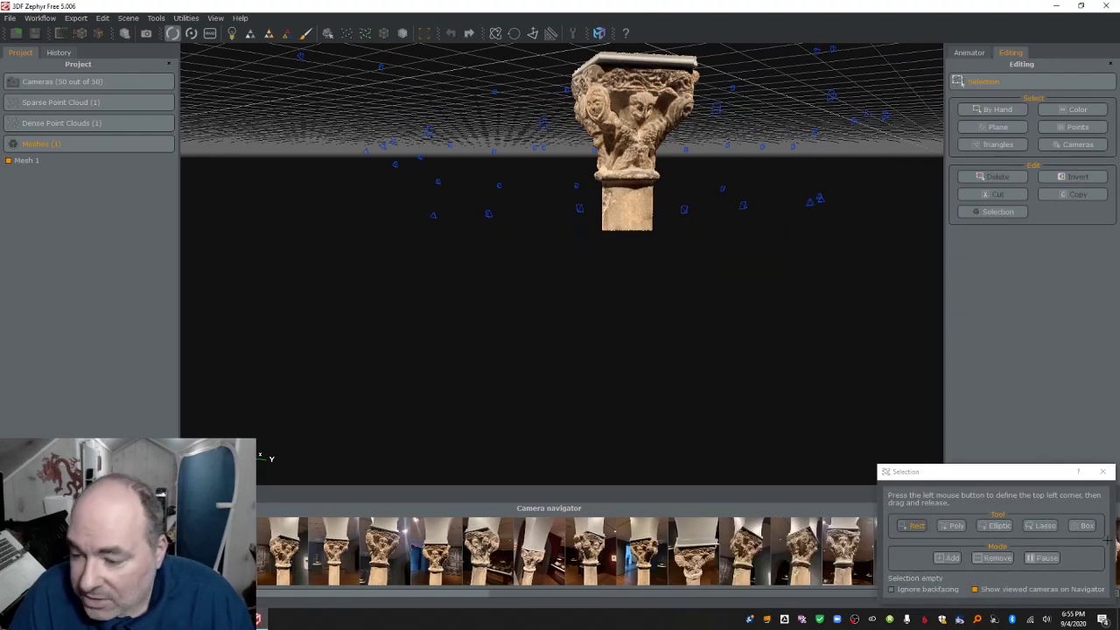
{"action": "left_click", "coordinate": [1103, 471]}
Close all openings of Mesh 1 with the Fill Holes - WaterTight mesh filter, applied directly to the mesh.
{"action": "left_click_drag", "start_coordinate": [748, 249], "coordinate": [601, 206]}
{"action": "left_click", "coordinate": [180, 18]}
{"action": "mouse_move", "coordinate": [155, 18]}
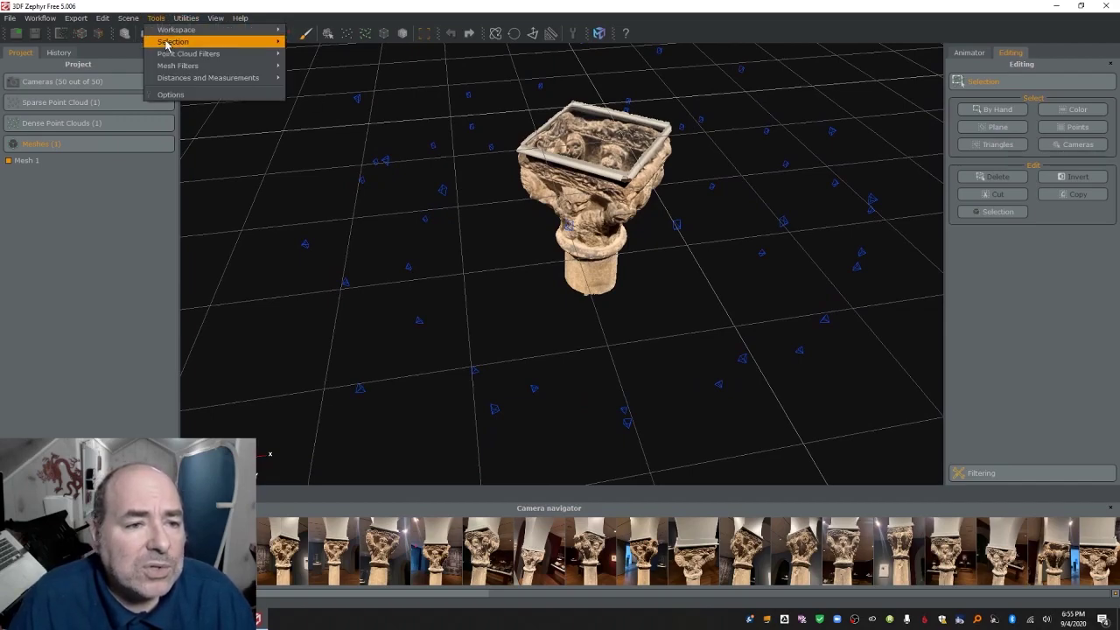
{"action": "mouse_move", "coordinate": [184, 66]}
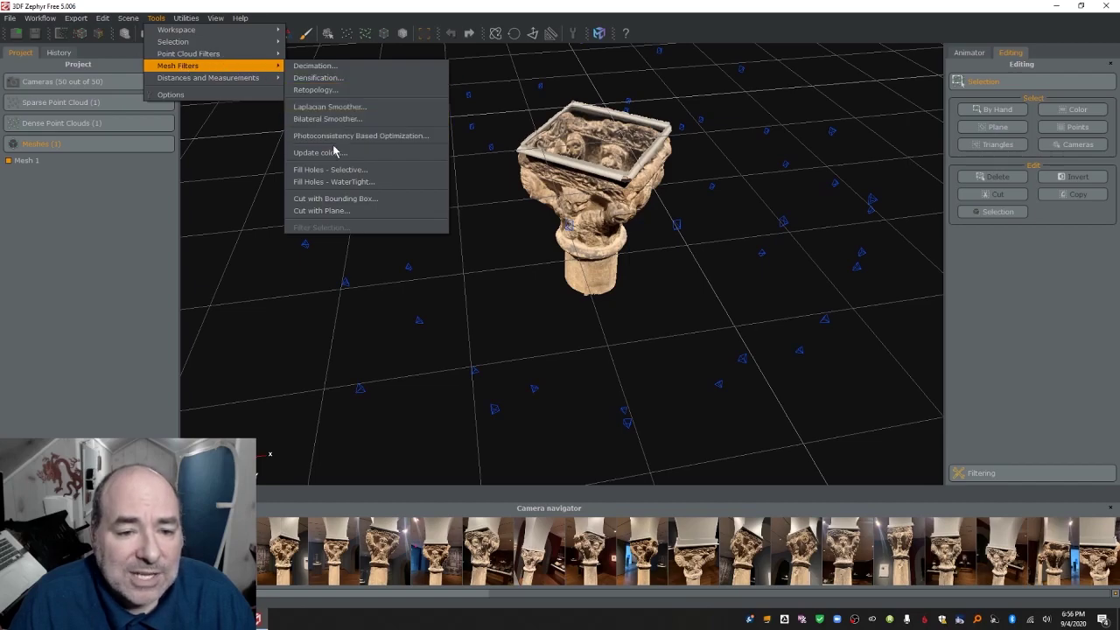
{"action": "left_click", "coordinate": [347, 182]}
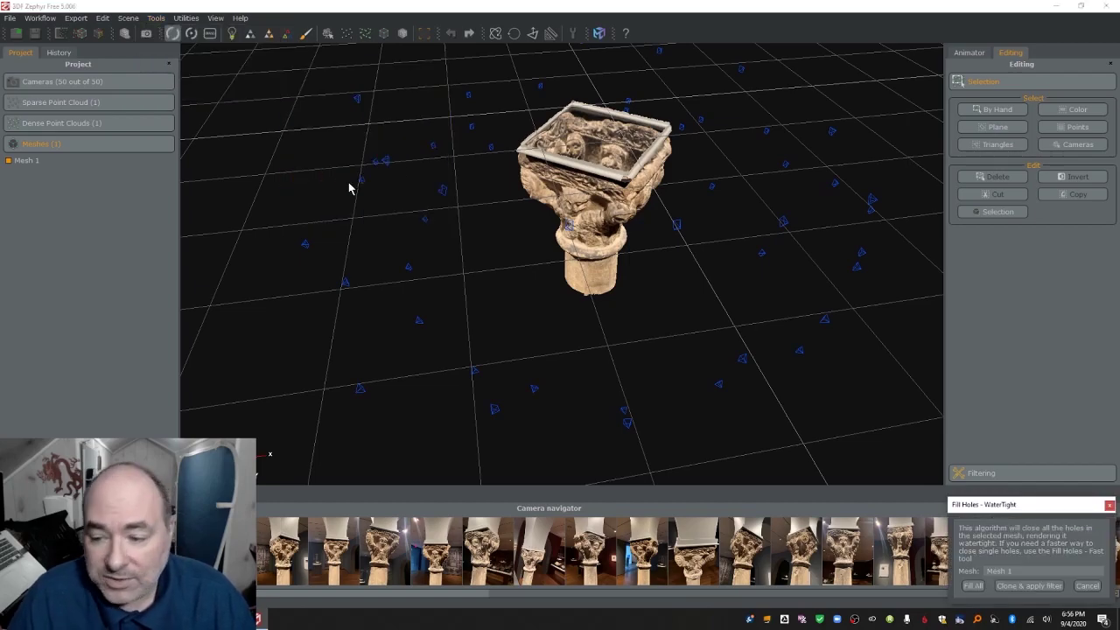
{"action": "left_click", "coordinate": [981, 587]}
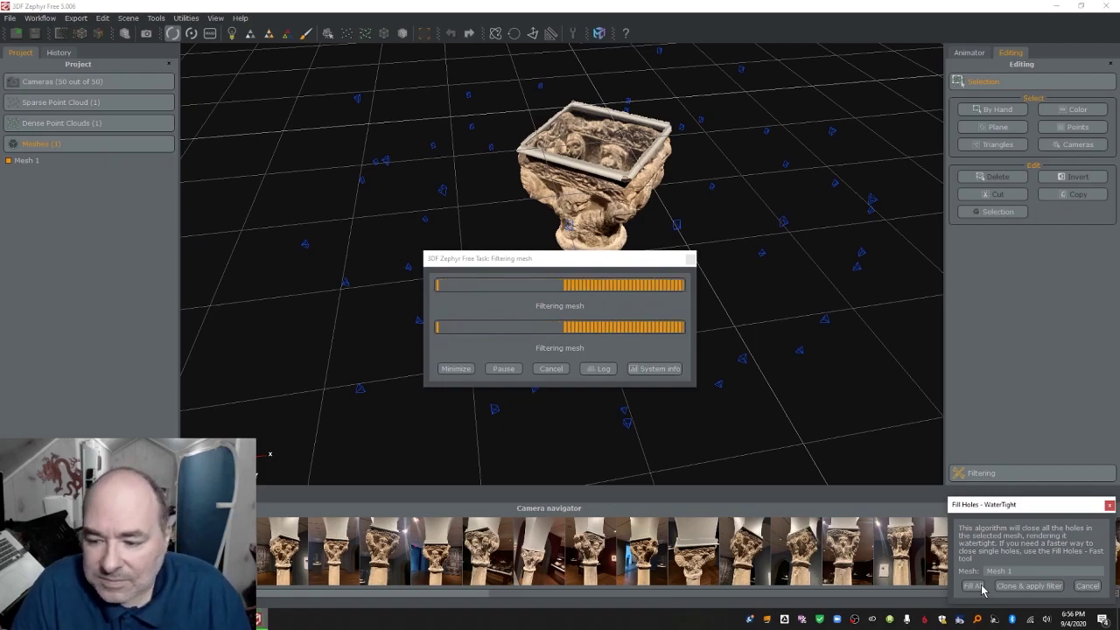
Compare the filled mesh with the point clouds, return the display to Mesh 1, and examine its closed top.
{"action": "left_click_drag", "start_coordinate": [625, 162], "coordinate": [444, 220]}
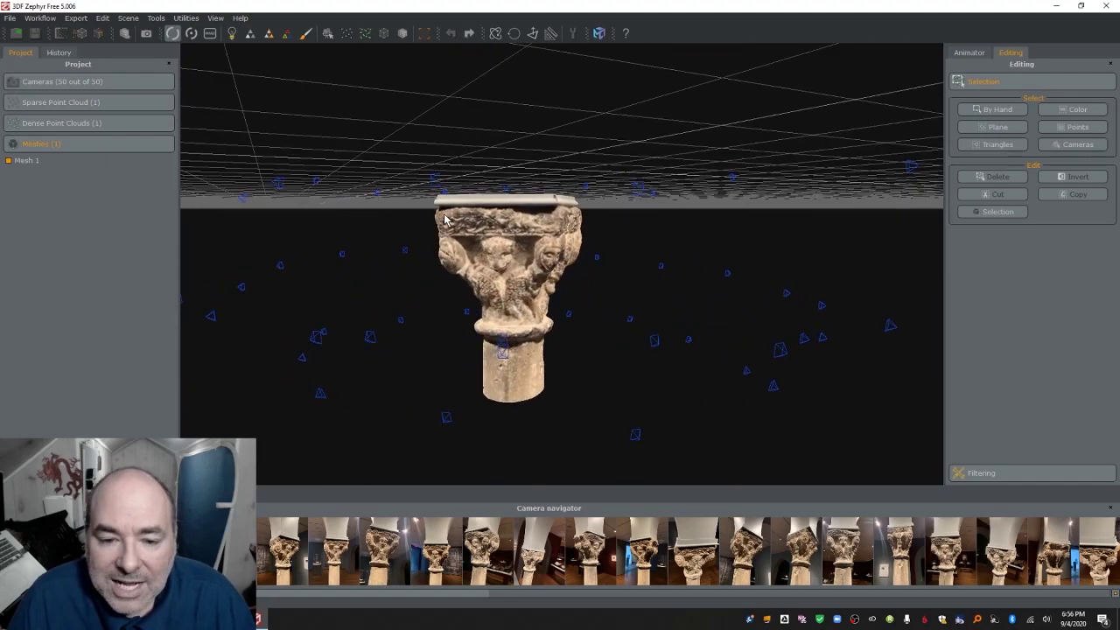
{"action": "left_click", "coordinate": [347, 41]}
{"action": "left_click", "coordinate": [365, 39]}
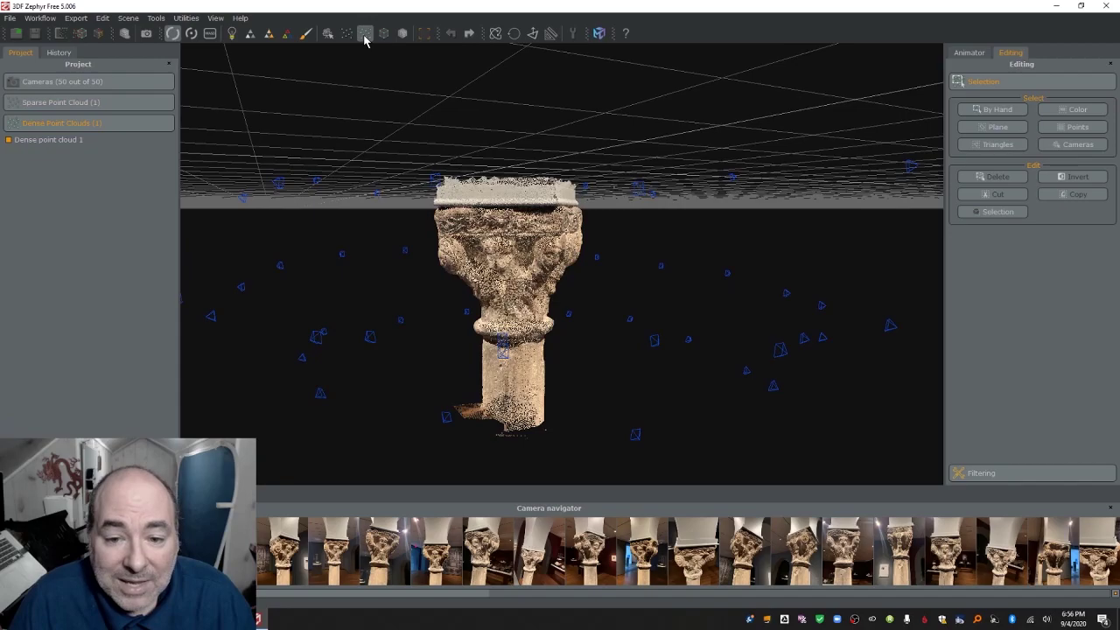
{"action": "scroll", "coordinate": [501, 278], "scroll_direction": "up", "scroll_amount": 4}
{"action": "scroll", "coordinate": [502, 278], "scroll_direction": "down", "scroll_amount": 3}
{"action": "scroll", "coordinate": [501, 278], "scroll_direction": "down", "scroll_amount": 2}
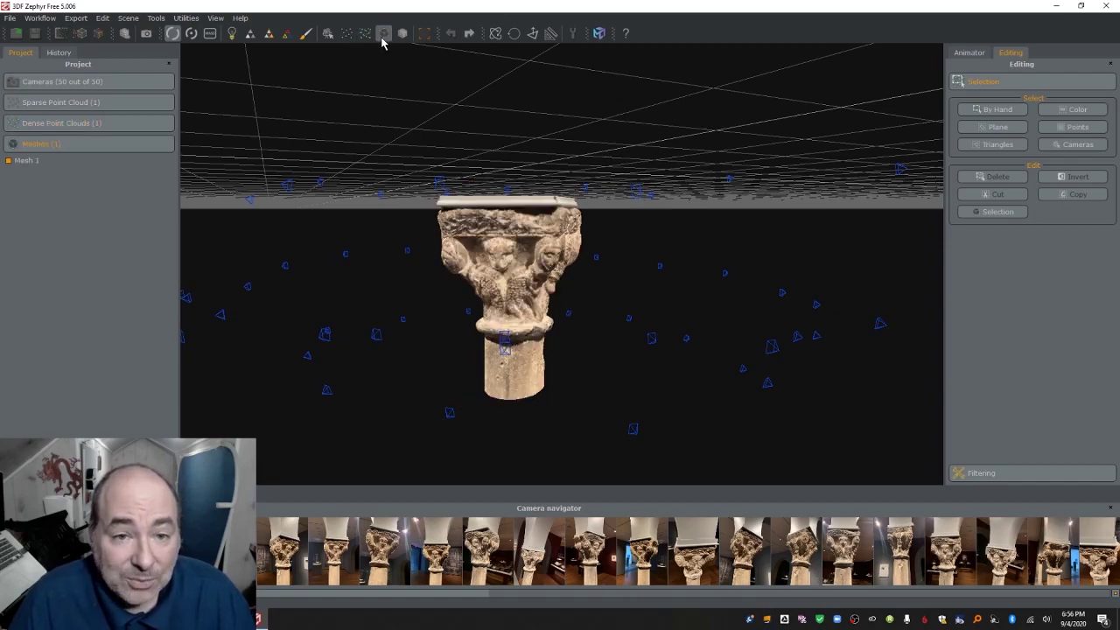
{"action": "left_click_drag", "start_coordinate": [473, 288], "coordinate": [520, 282]}
{"action": "left_click_drag", "start_coordinate": [470, 176], "coordinate": [420, 236]}
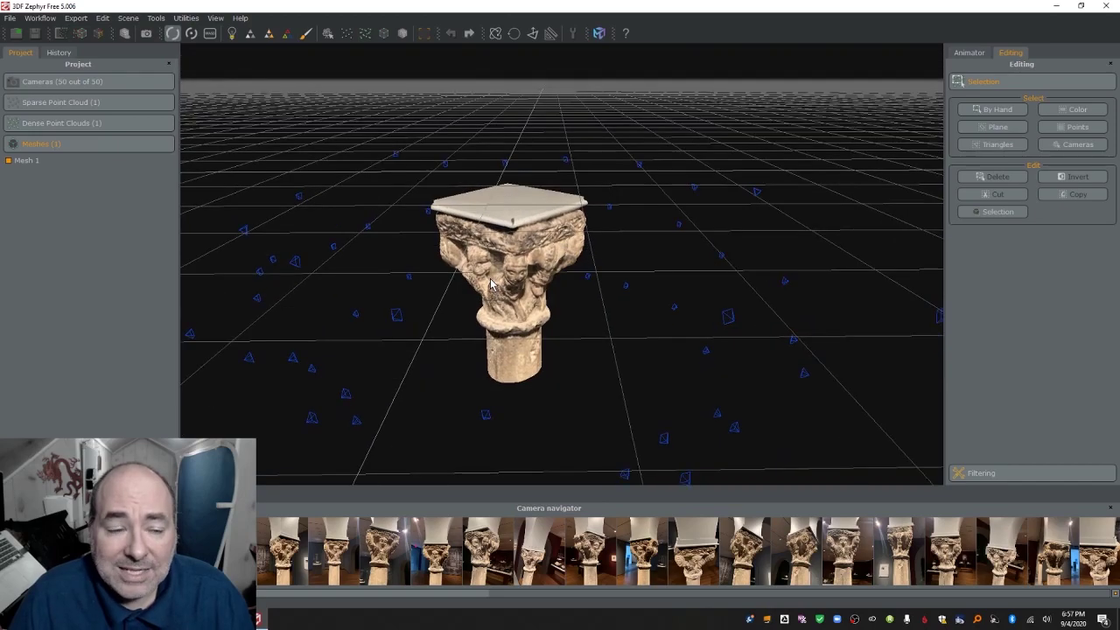
Generate a textured mesh from Mesh 1 using all cameras, the General category and the Default Single Texture preset.
{"action": "left_click", "coordinate": [39, 18]}
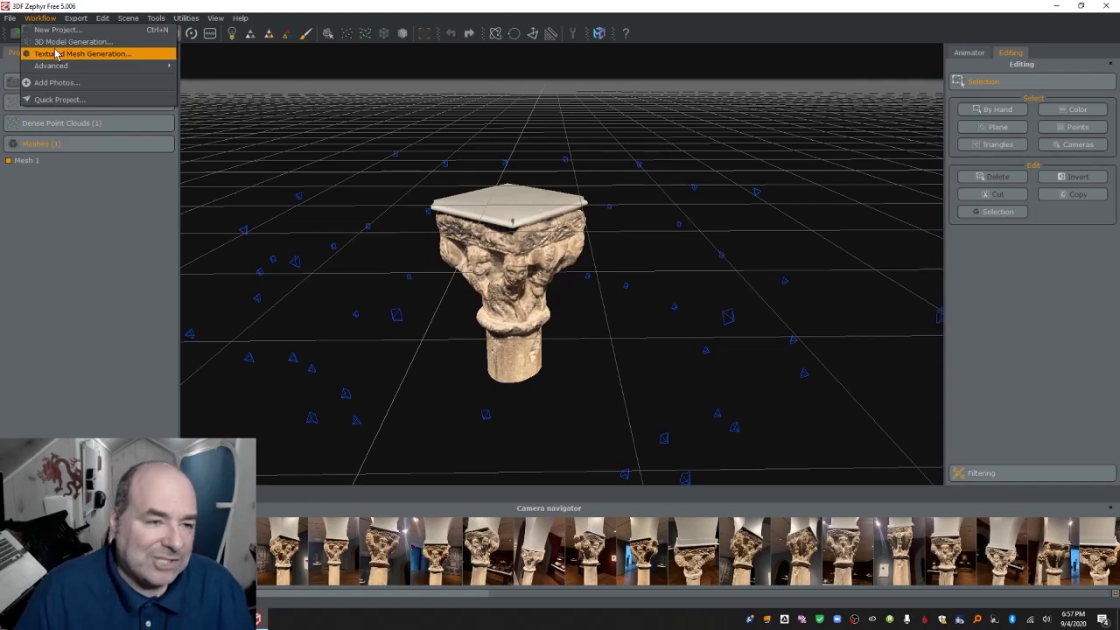
{"action": "left_click", "coordinate": [56, 55]}
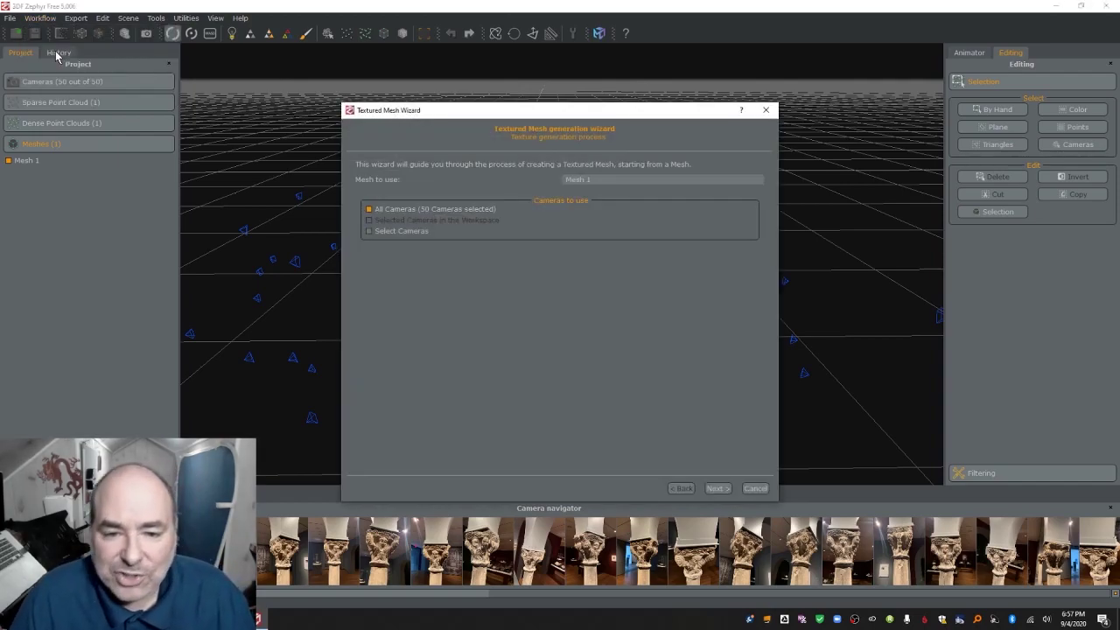
{"action": "left_click", "coordinate": [716, 488]}
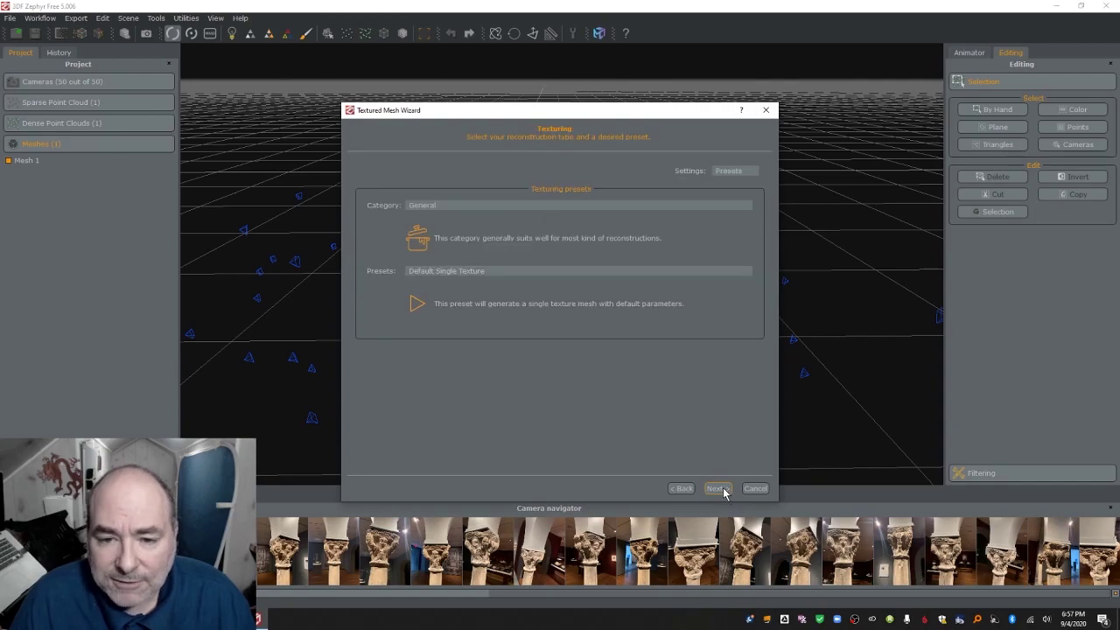
{"action": "left_click", "coordinate": [717, 489]}
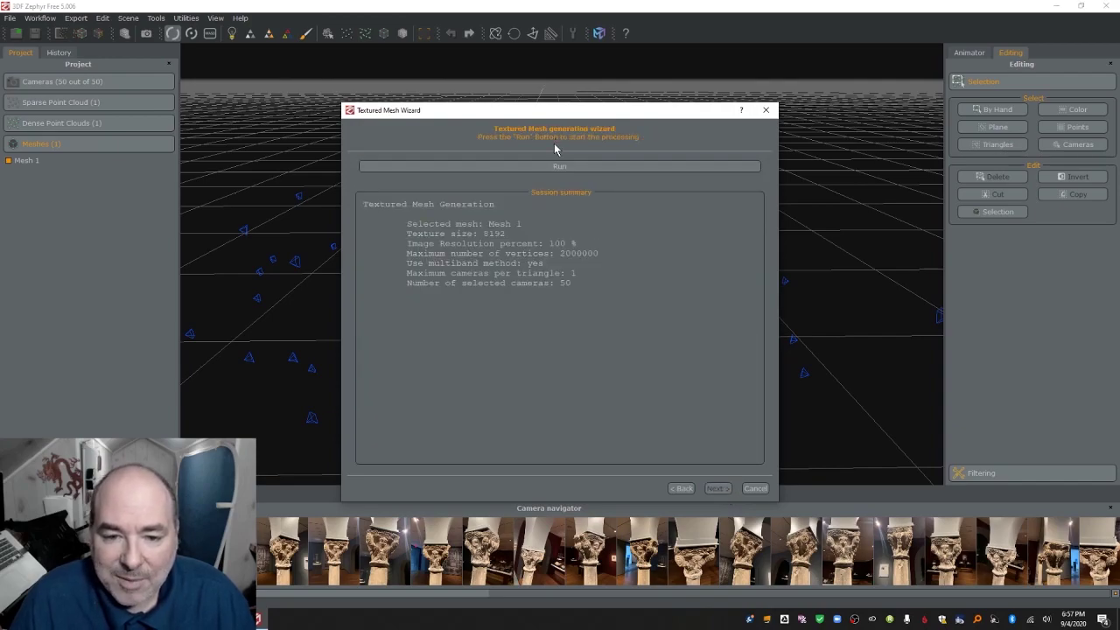
{"action": "left_click", "coordinate": [553, 171]}
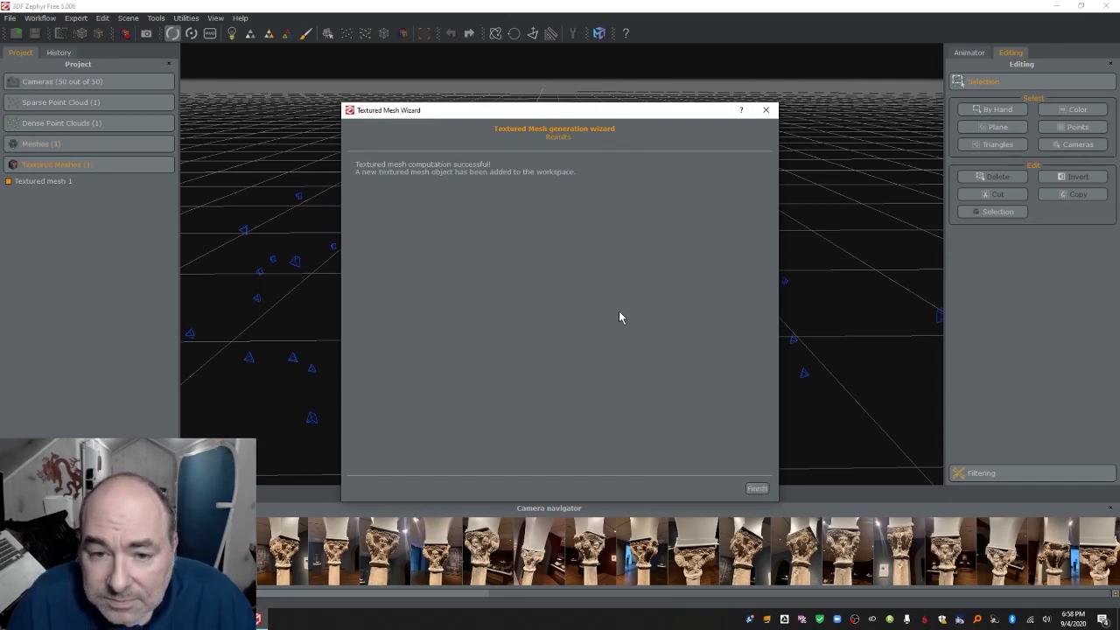
{"action": "left_click", "coordinate": [755, 488]}
Examine the textured mesh's slab, frieze, carved figures and column shaft up close from all sides.
{"action": "left_click_drag", "start_coordinate": [548, 299], "coordinate": [535, 256]}
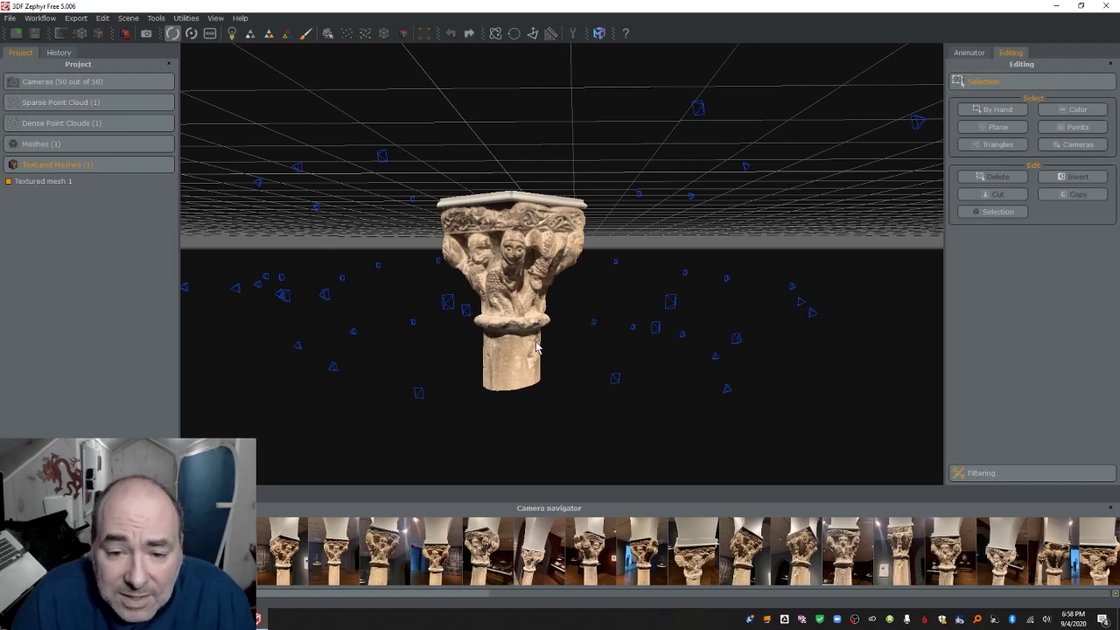
{"action": "scroll", "coordinate": [536, 345], "scroll_direction": "up", "scroll_amount": 5}
{"action": "left_click_drag", "start_coordinate": [452, 264], "coordinate": [511, 306]}
{"action": "scroll", "coordinate": [741, 296], "scroll_direction": "up", "scroll_amount": 2}
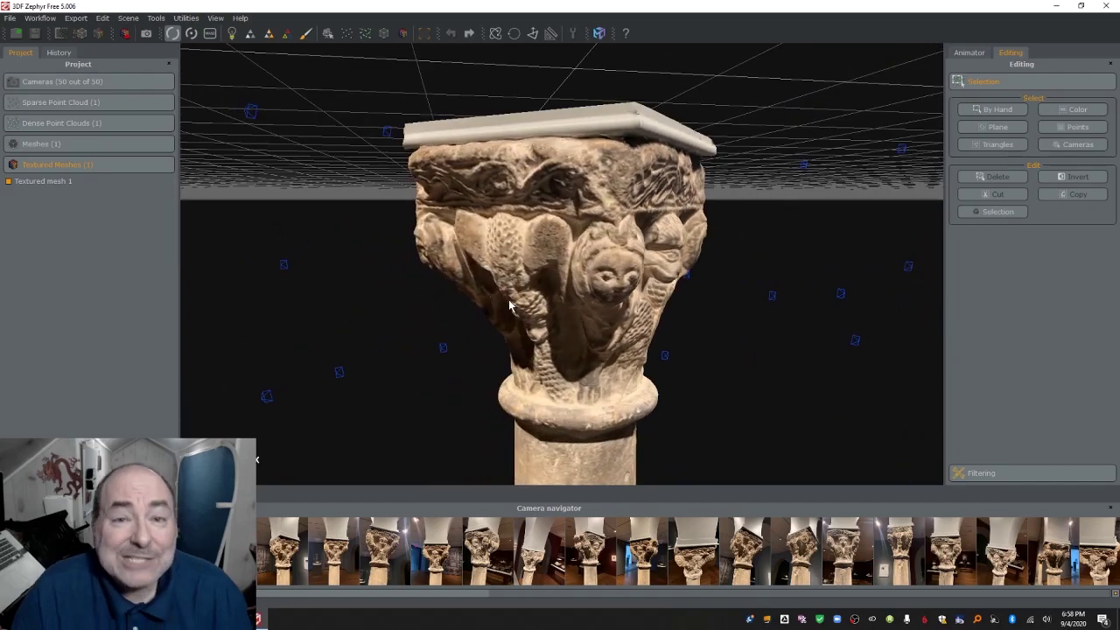
{"action": "left_click_drag", "start_coordinate": [651, 327], "coordinate": [600, 184]}
{"action": "left_click_drag", "start_coordinate": [593, 160], "coordinate": [559, 315]}
{"action": "left_click_drag", "start_coordinate": [672, 260], "coordinate": [817, 268]}
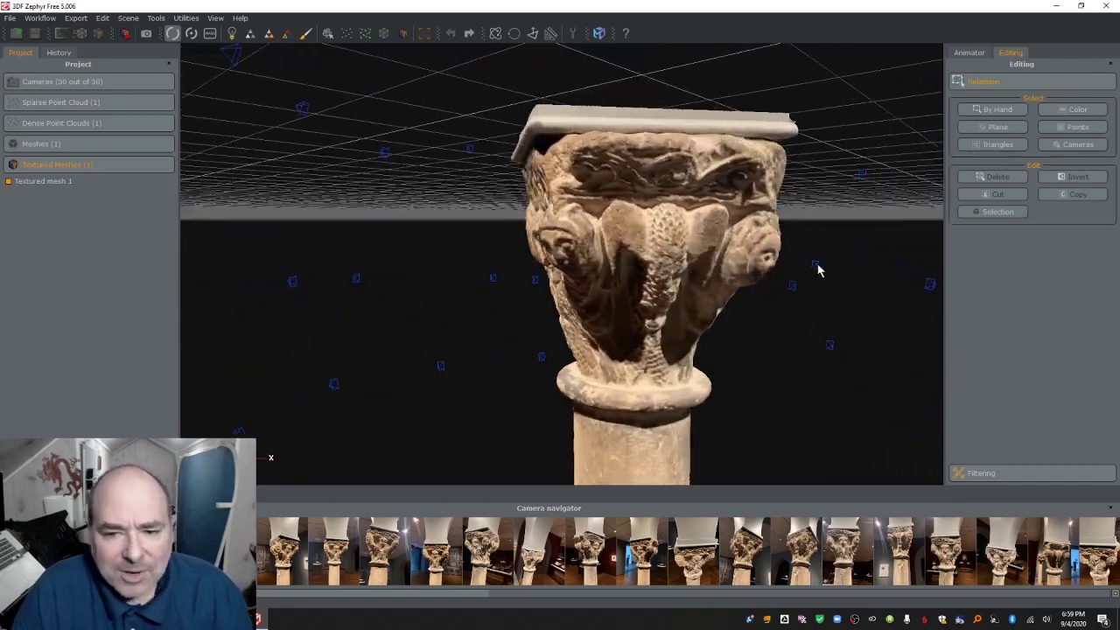
{"action": "left_click_drag", "start_coordinate": [708, 243], "coordinate": [750, 245]}
{"action": "left_click_drag", "start_coordinate": [415, 251], "coordinate": [433, 238]}
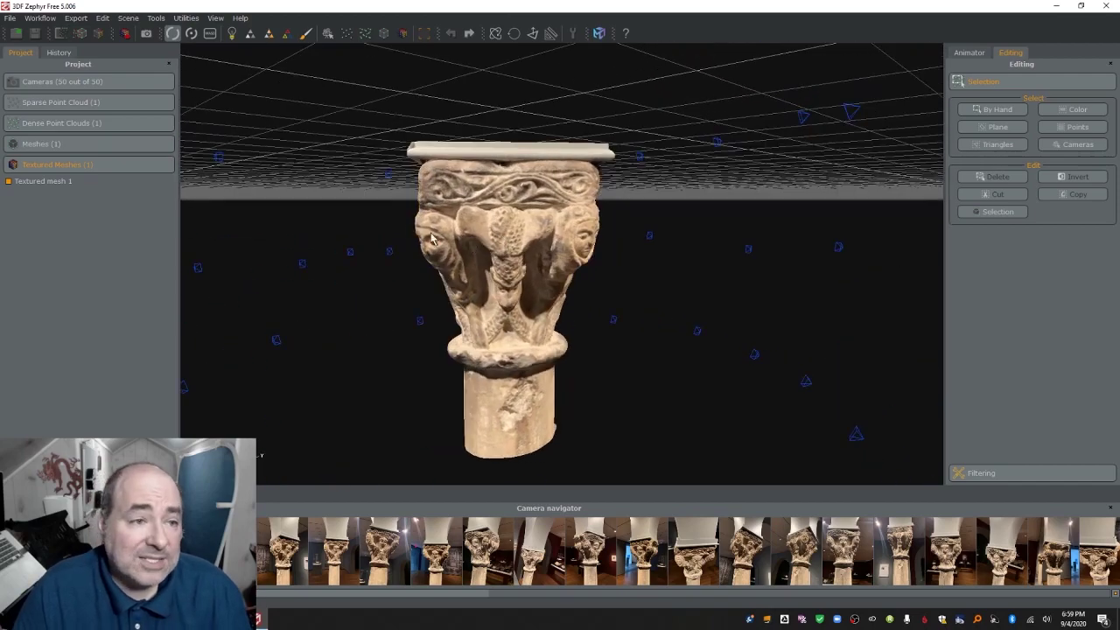
Save the project as "column" in the Column folder on the Desktop.
{"action": "left_click", "coordinate": [10, 18]}
{"action": "left_click", "coordinate": [24, 76]}
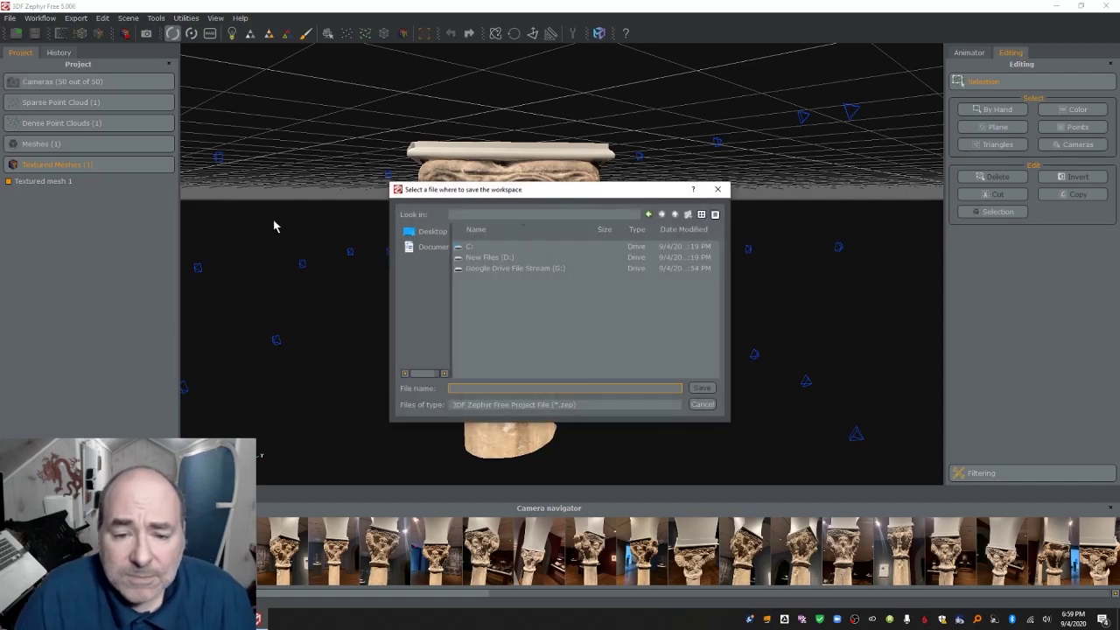
{"action": "scroll", "coordinate": [512, 289], "scroll_direction": "down", "scroll_amount": 2}
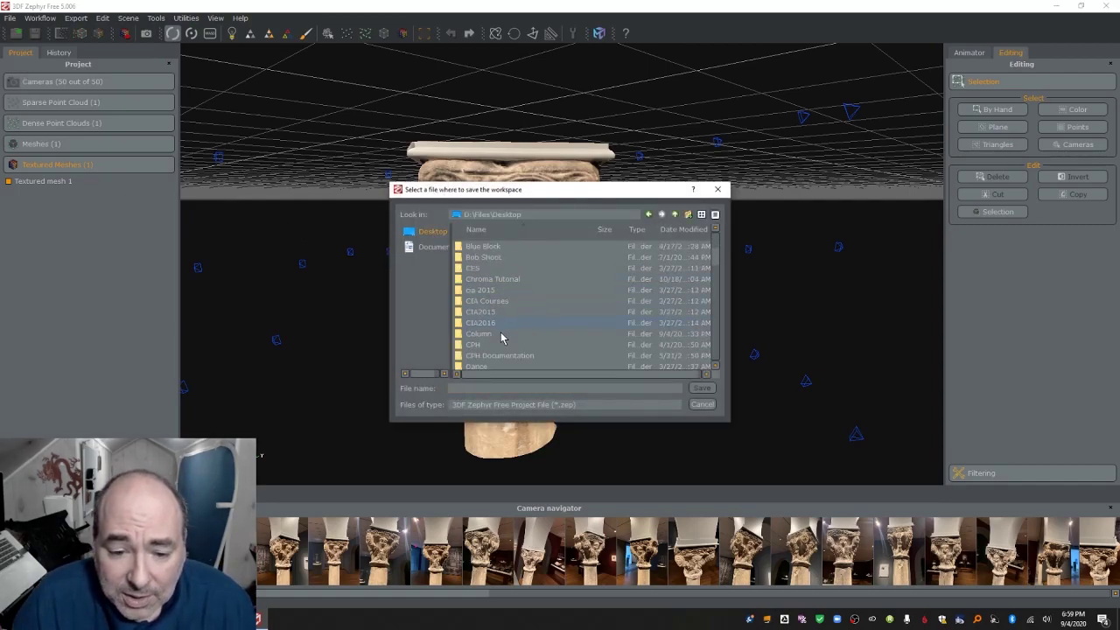
{"action": "double_click", "coordinate": [490, 365]}
{"action": "left_click", "coordinate": [495, 388]}
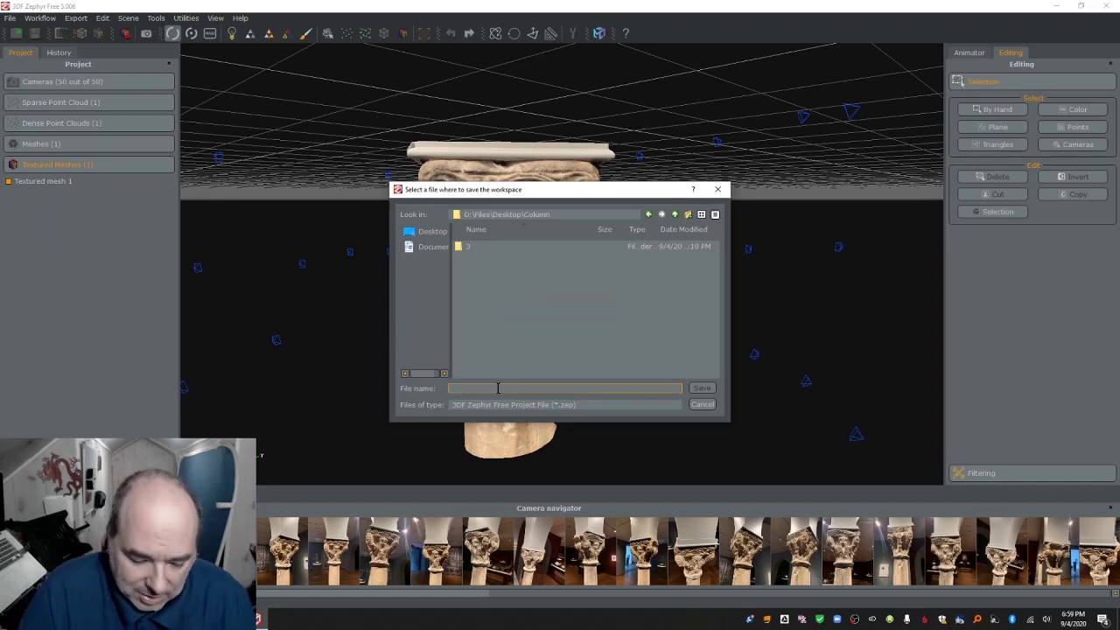
{"action": "type", "text": "column"}
{"action": "key", "text": "Return"}
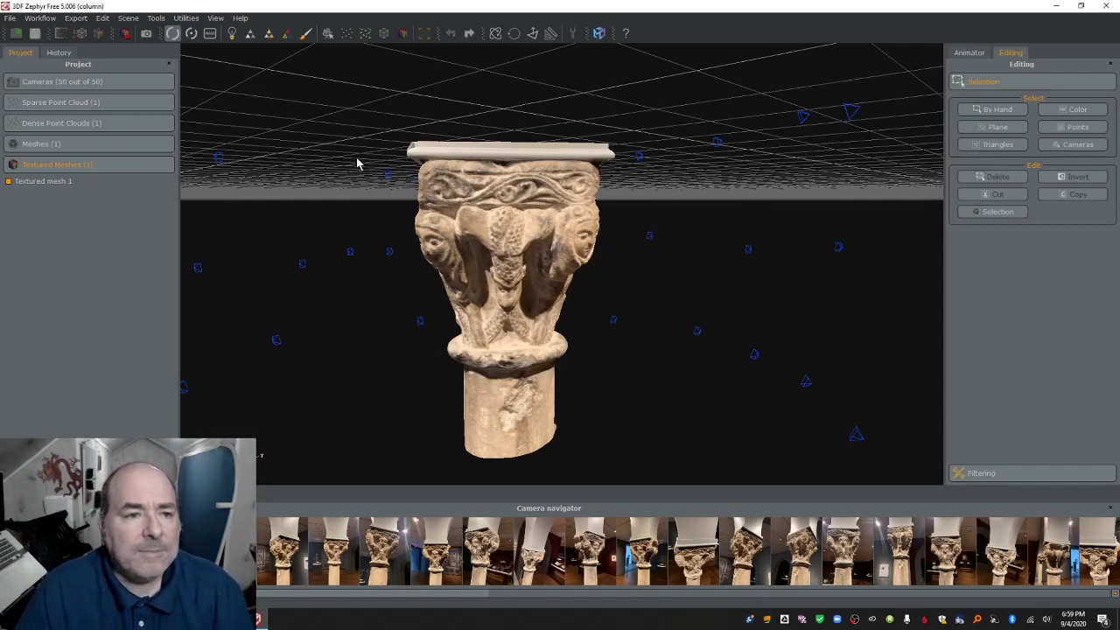
Export Textured mesh 1 in Obj/Mtl format with the file name Column into the project's Column folder.
{"action": "left_click", "coordinate": [76, 18]}
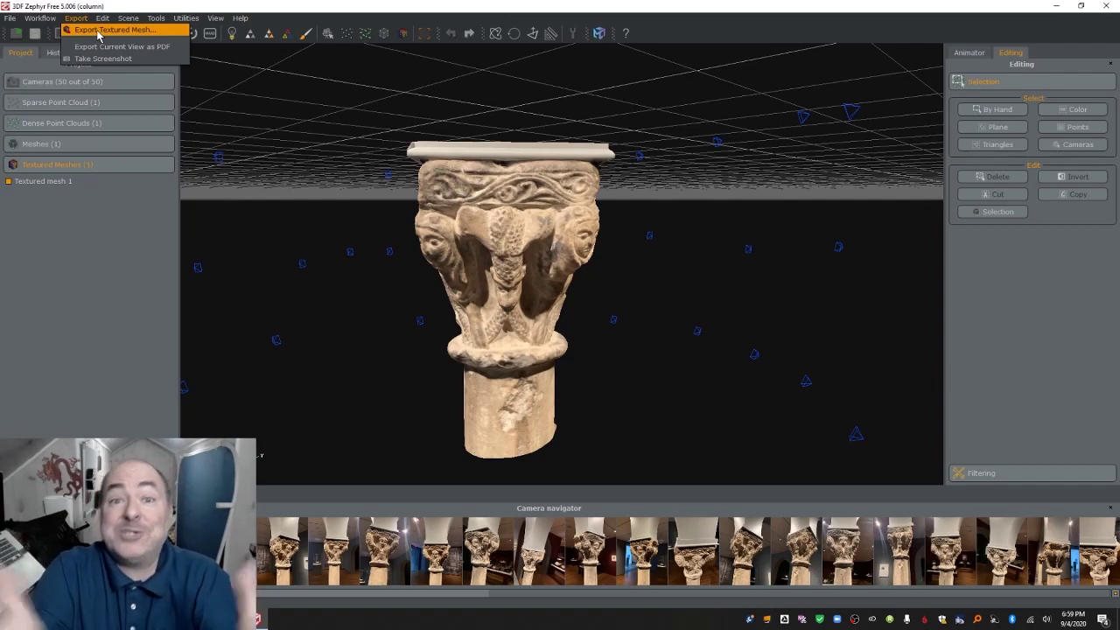
{"action": "left_click", "coordinate": [98, 32]}
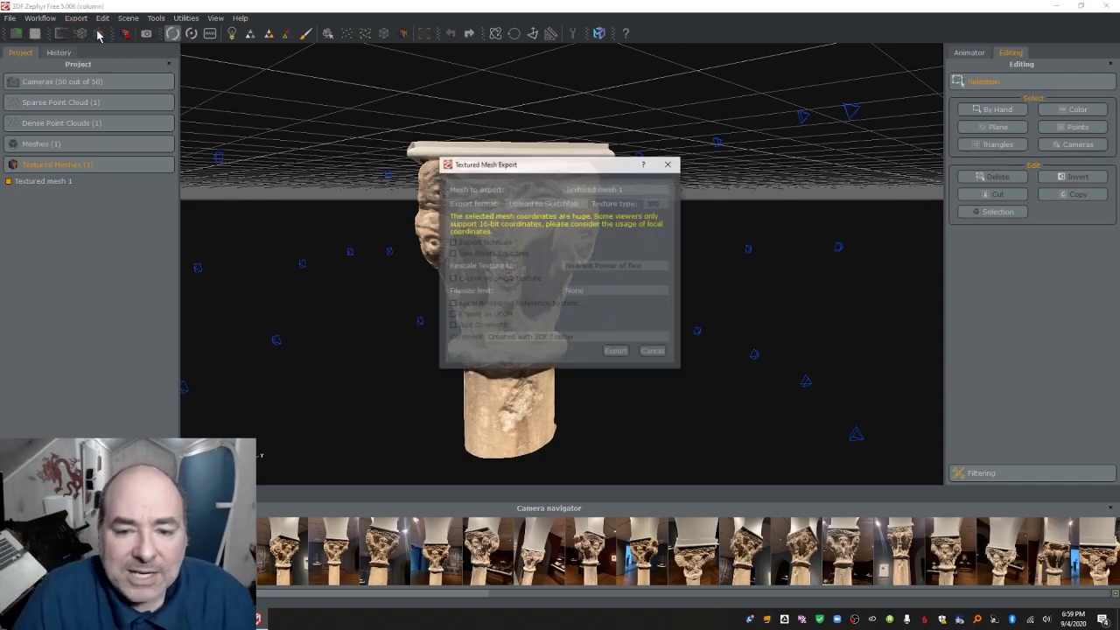
{"action": "left_click", "coordinate": [536, 210]}
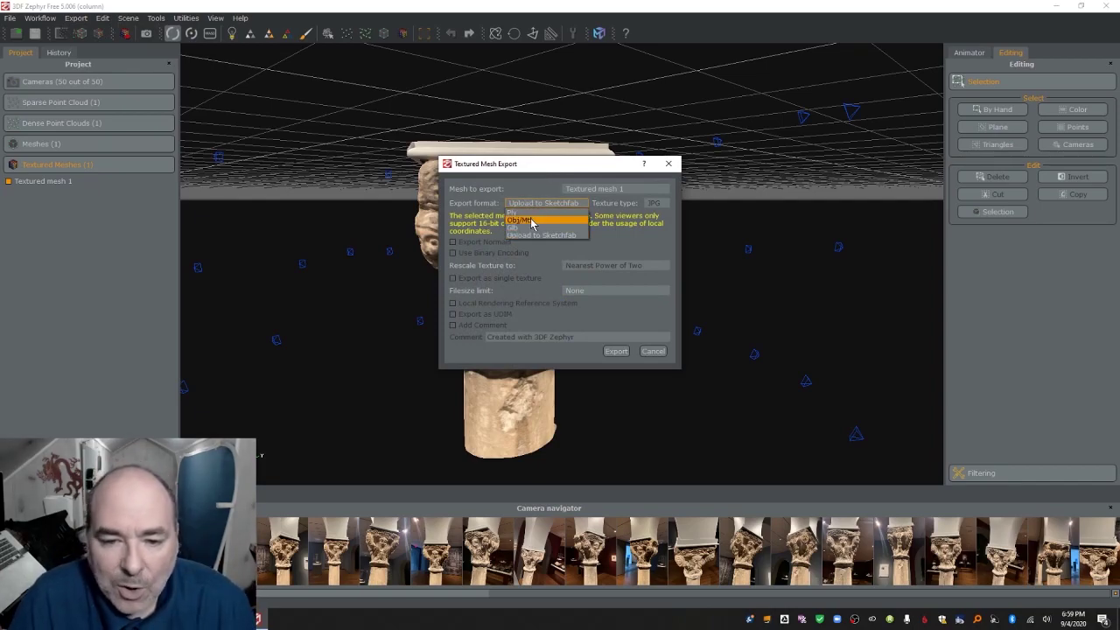
{"action": "left_click", "coordinate": [531, 220]}
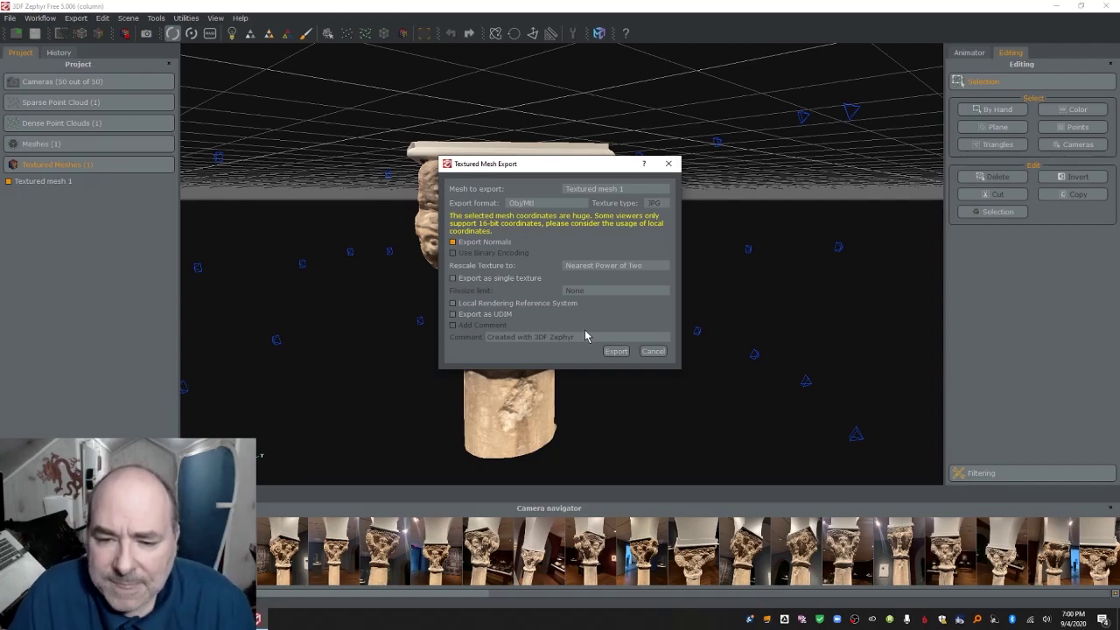
{"action": "left_click", "coordinate": [614, 350]}
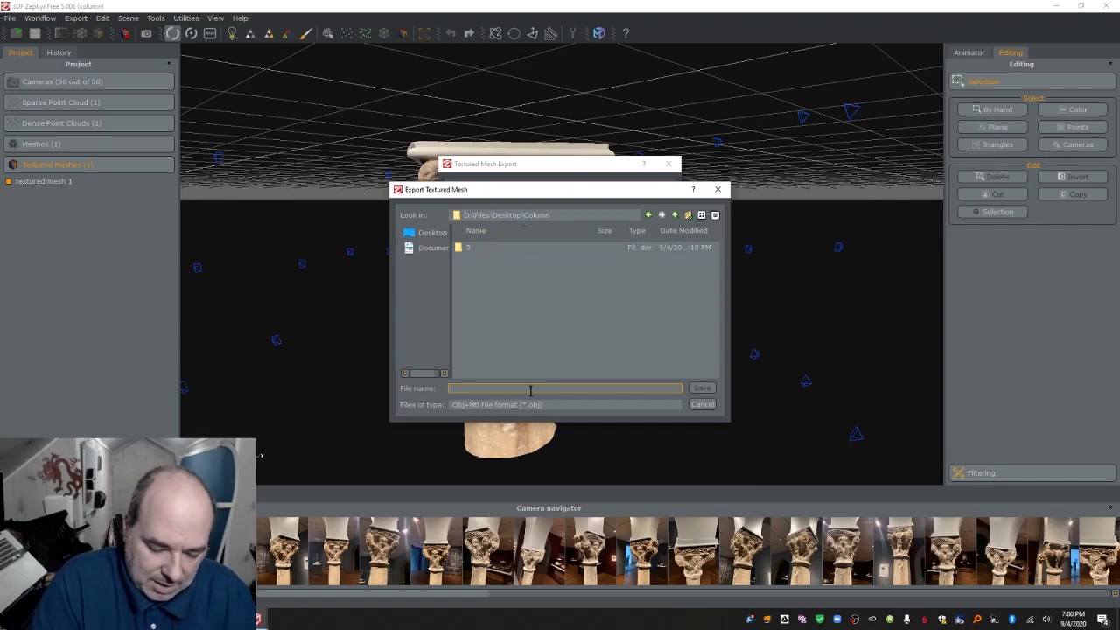
{"action": "type", "text": "Column"}
{"action": "key", "text": "Return"}
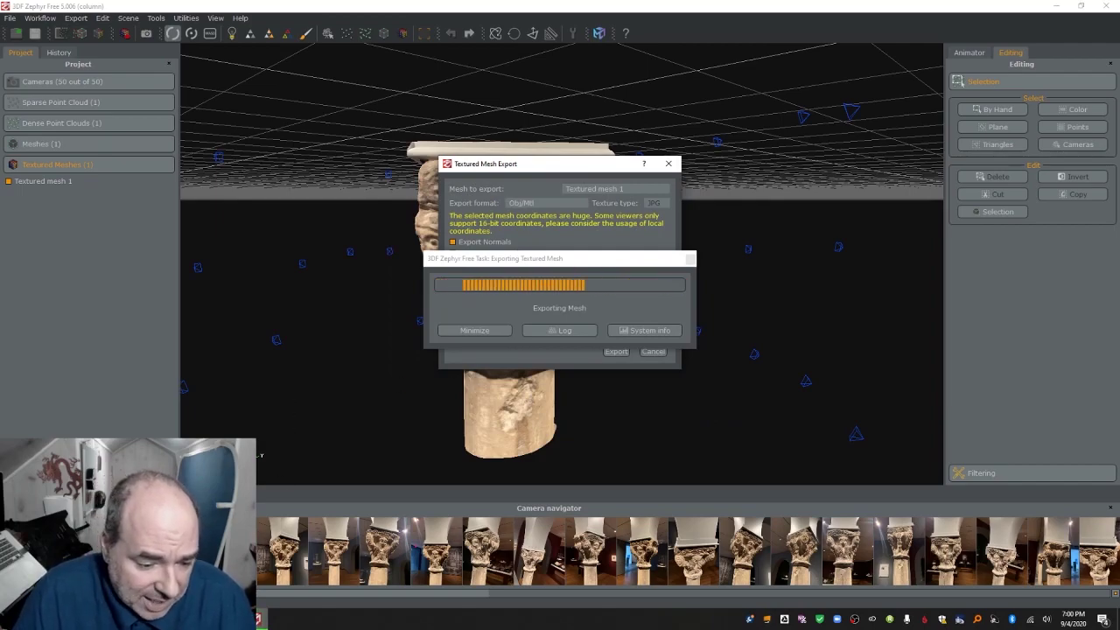
Switch to File Explorer, go up to the Column folder, and position its window to show the exported files.
{"action": "key", "text": "alt+Tab"}
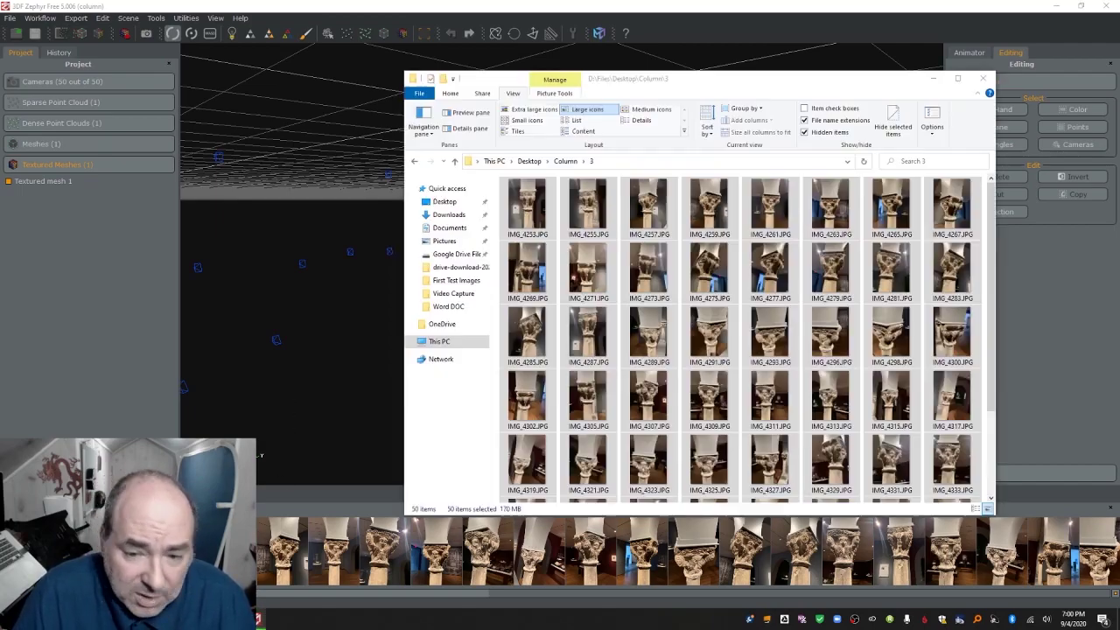
{"action": "left_click_drag", "start_coordinate": [697, 84], "coordinate": [889, 82]}
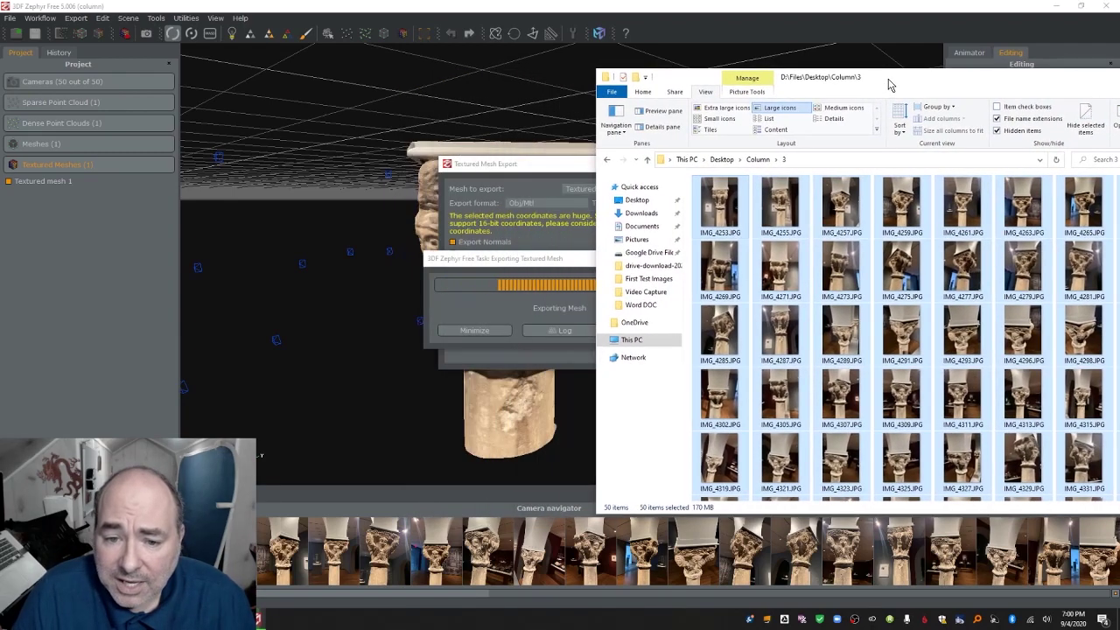
{"action": "left_click", "coordinate": [758, 159]}
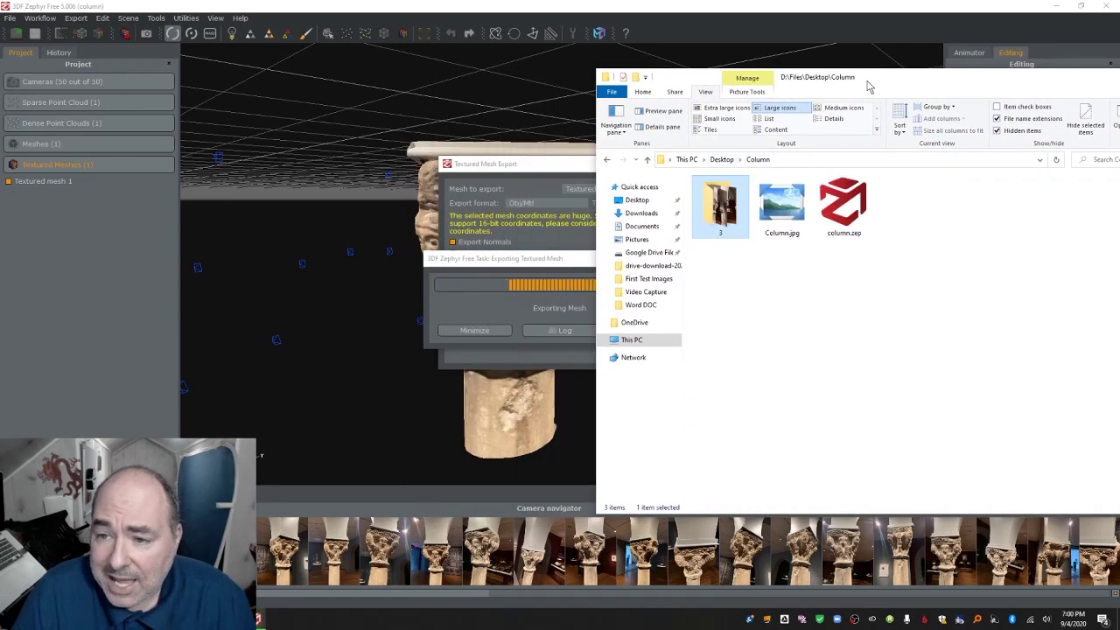
{"action": "left_click_drag", "start_coordinate": [893, 83], "coordinate": [749, 87]}
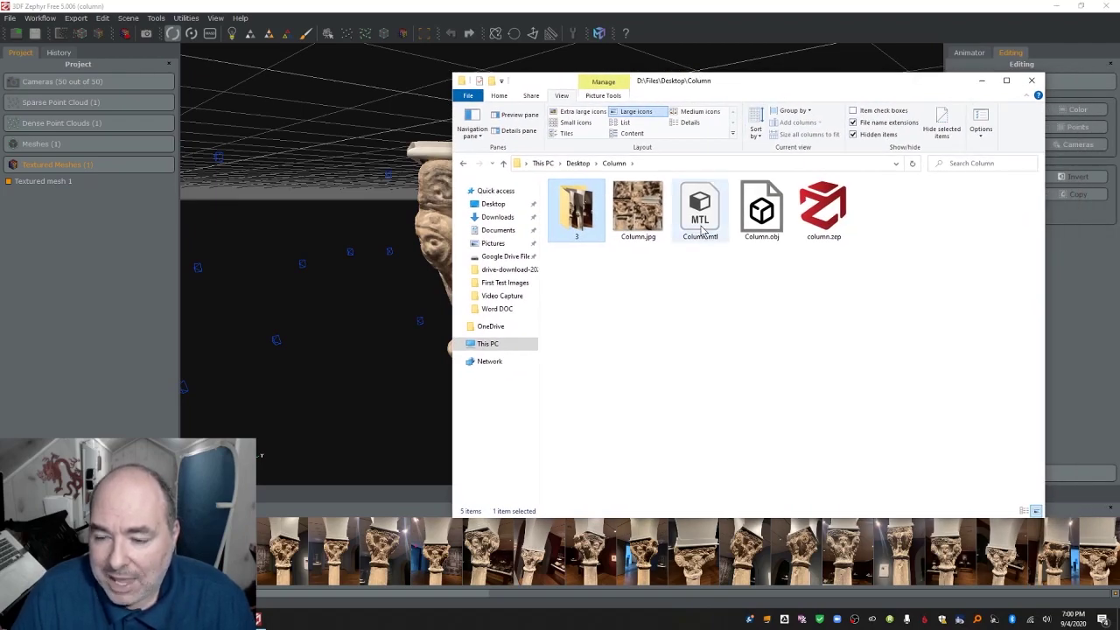
Inspect the exported OBJ, MTL and JPG files, and view the Column.jpg texture at full size before closing it.
{"action": "left_click", "coordinate": [776, 232]}
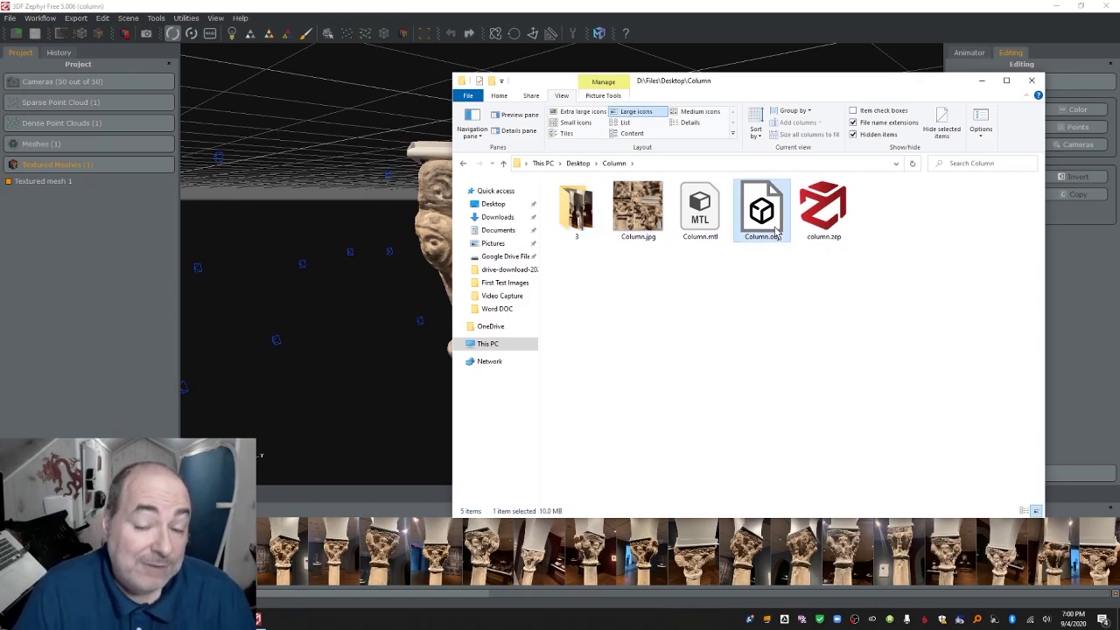
{"action": "left_click", "coordinate": [649, 208]}
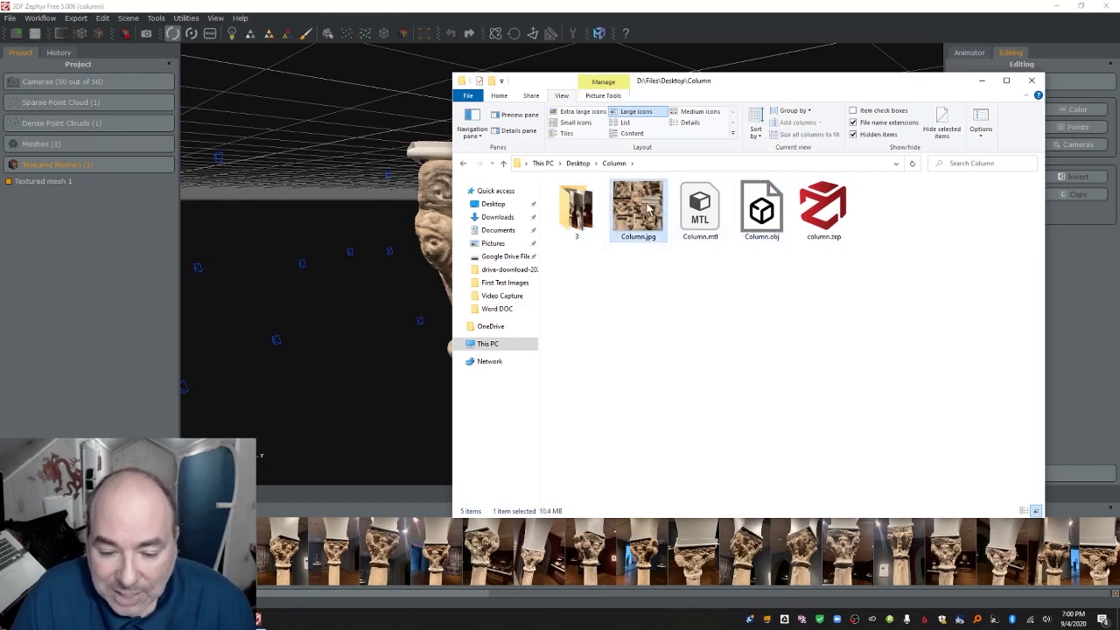
{"action": "left_click", "coordinate": [705, 220]}
{"action": "left_click", "coordinate": [652, 226]}
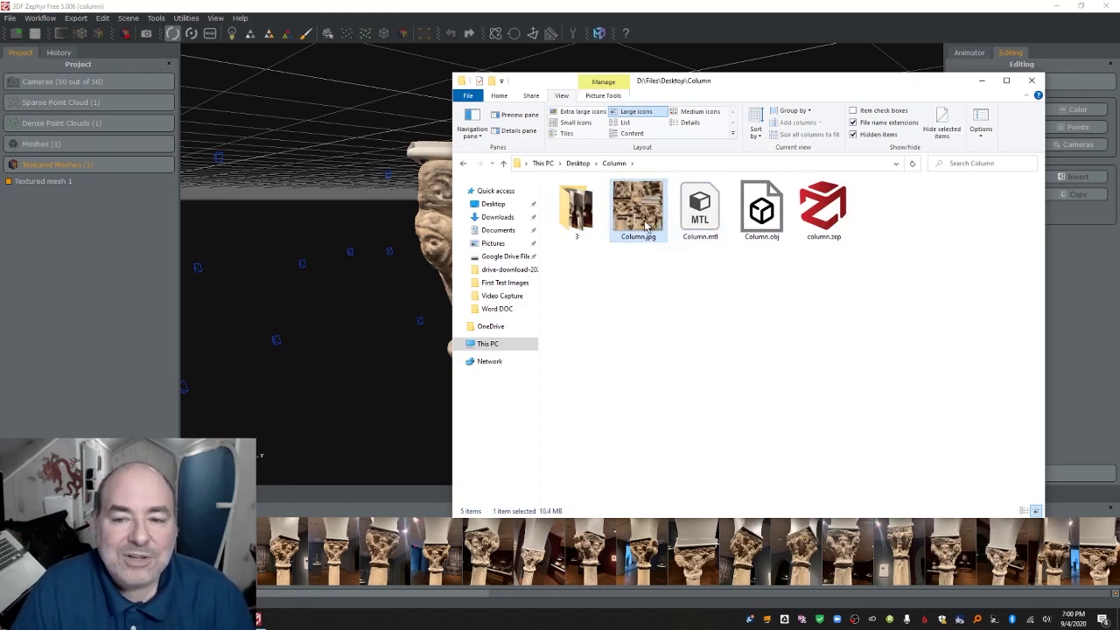
{"action": "double_click", "coordinate": [645, 226]}
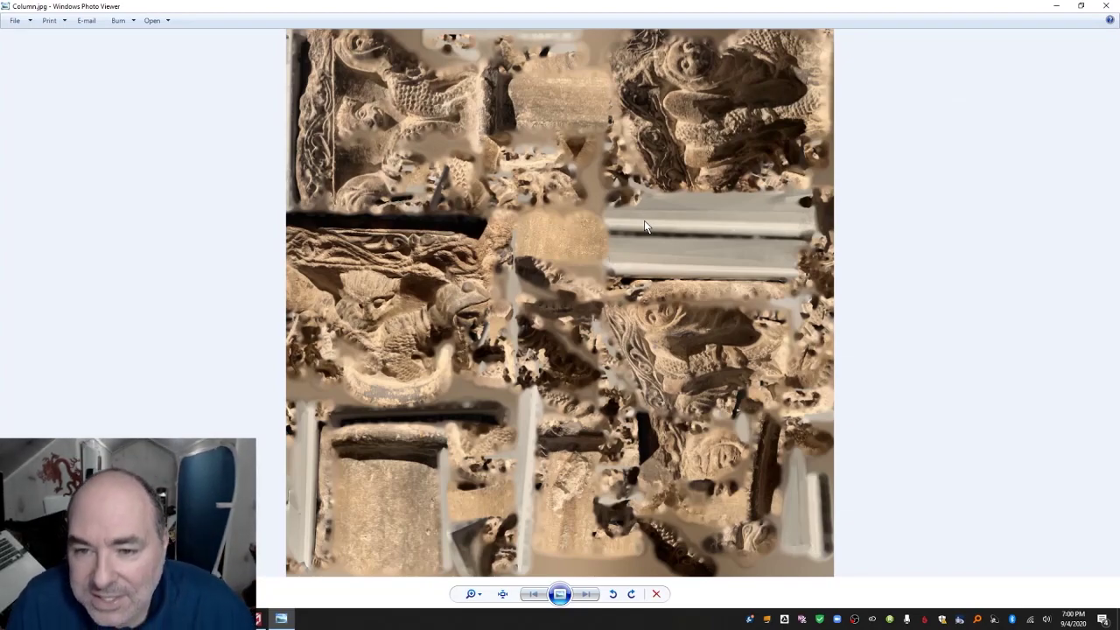
{"action": "left_click", "coordinate": [1105, 6]}
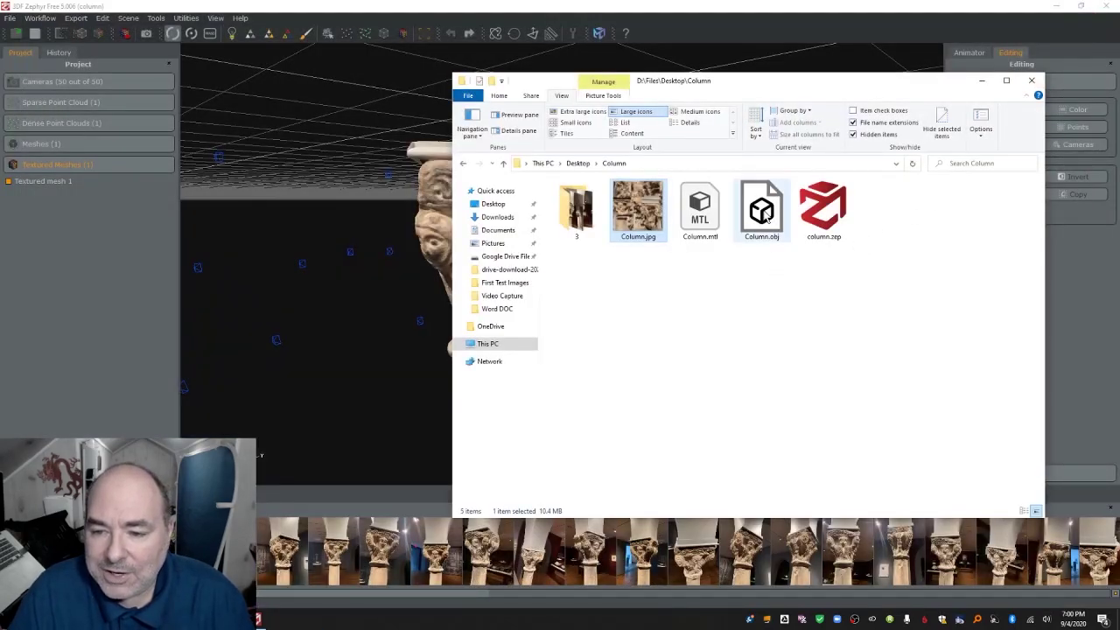
Open Column.obj in 3D Viewer and examine the capital's carved faces and closed top slab.
{"action": "double_click", "coordinate": [762, 215]}
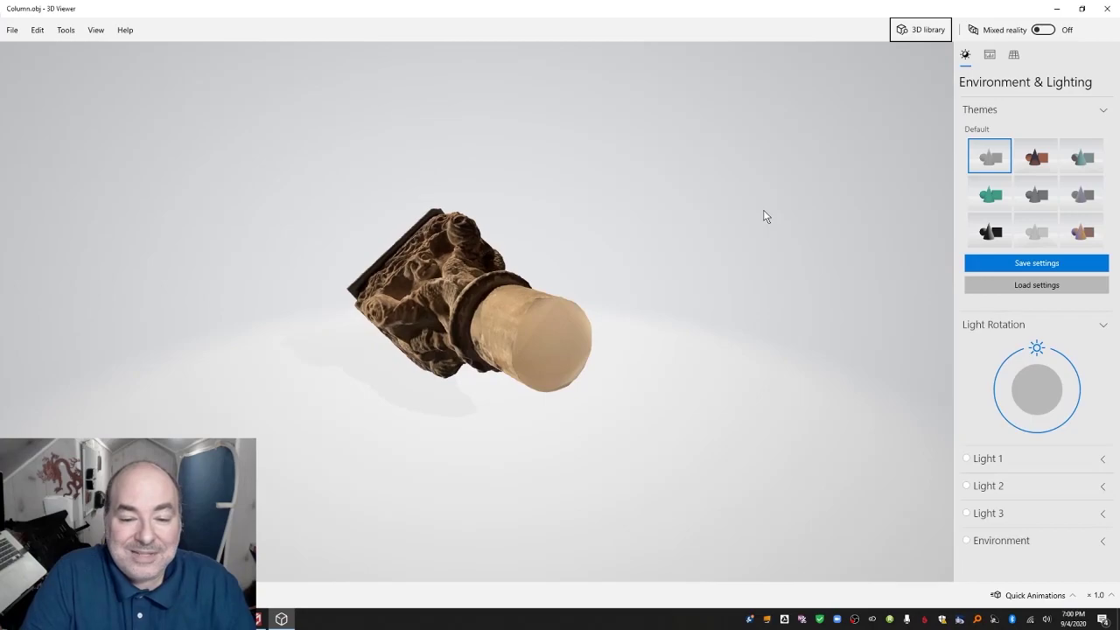
{"action": "left_click_drag", "start_coordinate": [539, 296], "coordinate": [434, 320]}
{"action": "scroll", "coordinate": [480, 253], "scroll_direction": "up", "scroll_amount": 8}
{"action": "scroll", "coordinate": [411, 263], "scroll_direction": "down", "scroll_amount": 5}
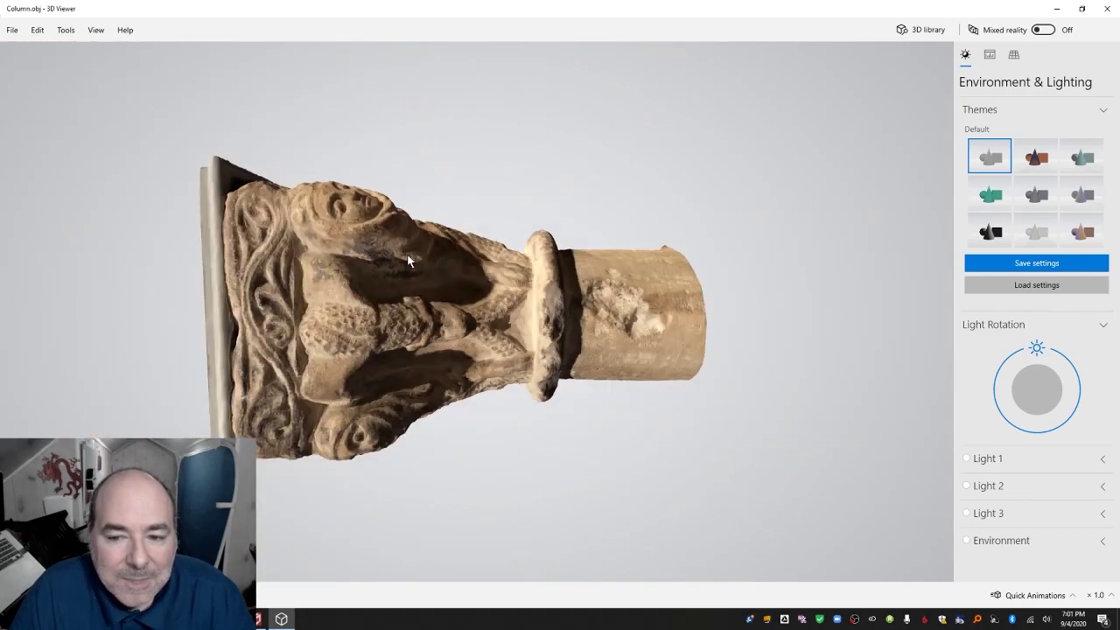
{"action": "left_click_drag", "start_coordinate": [352, 267], "coordinate": [469, 187]}
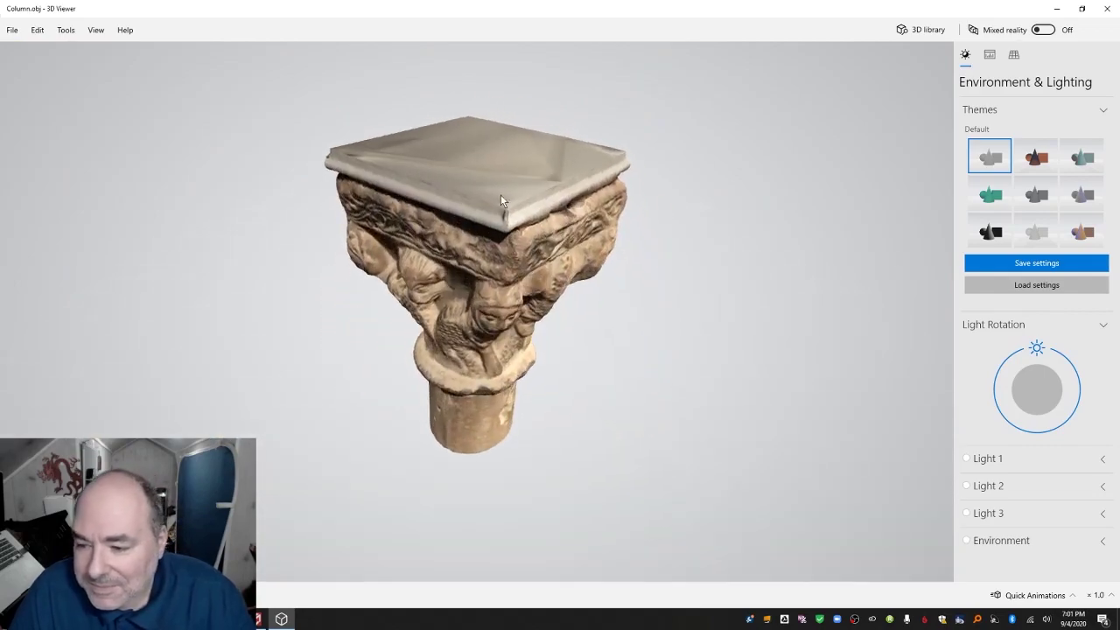
Try a rotated light and several other lighting themes on the capital, and return to the default theme.
{"action": "left_click_drag", "start_coordinate": [1038, 352], "coordinate": [1008, 359]}
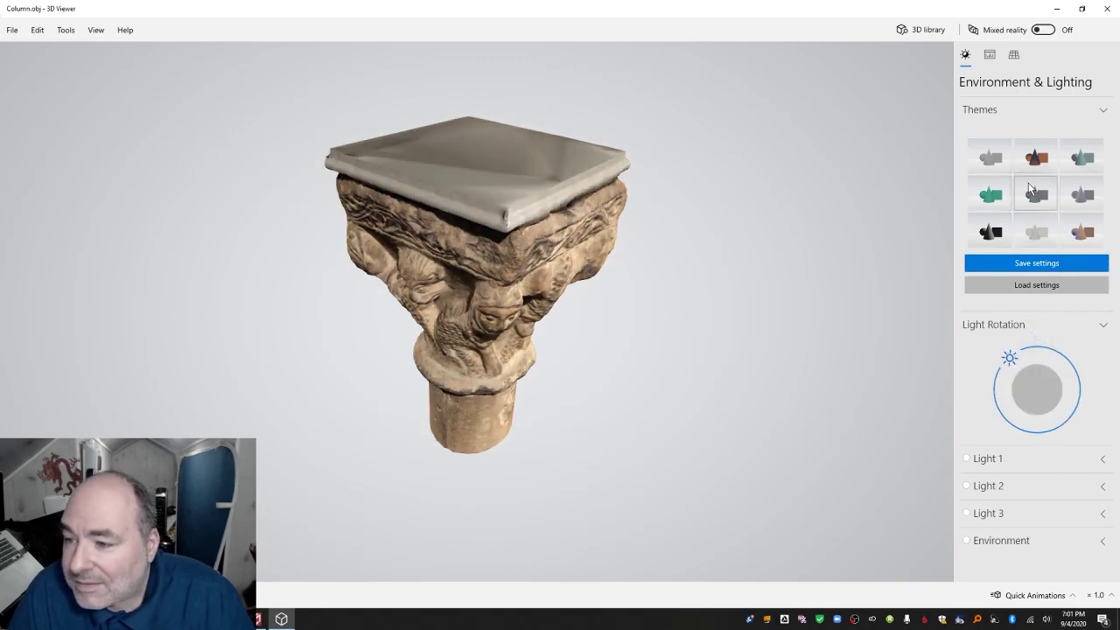
{"action": "left_click", "coordinate": [1041, 164]}
{"action": "left_click", "coordinate": [1077, 160]}
{"action": "left_click", "coordinate": [1087, 196]}
{"action": "left_click", "coordinate": [1082, 233]}
{"action": "left_click", "coordinate": [1036, 232]}
{"action": "left_click_drag", "start_coordinate": [608, 279], "coordinate": [592, 218]}
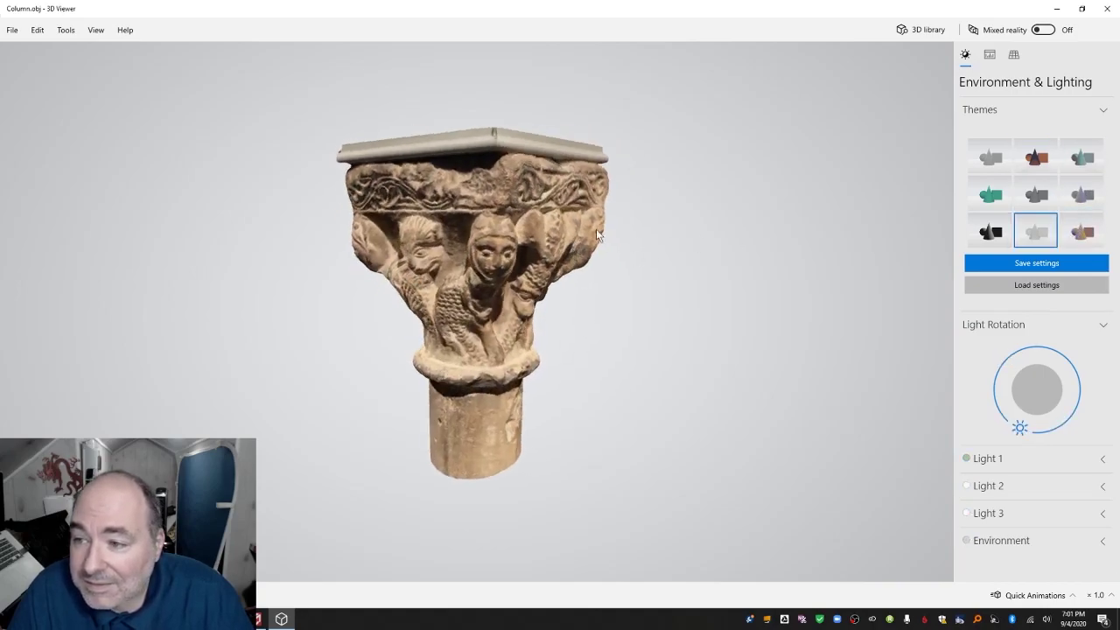
{"action": "left_click", "coordinate": [991, 231]}
{"action": "left_click", "coordinate": [1082, 226]}
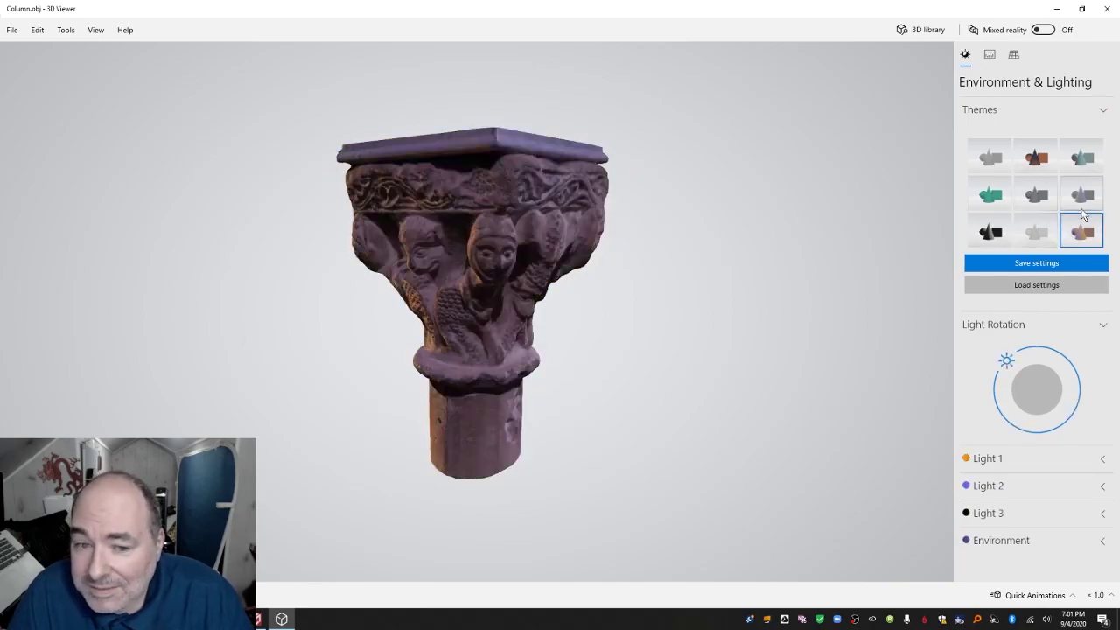
{"action": "left_click", "coordinate": [1082, 195]}
{"action": "left_click", "coordinate": [1082, 157]}
{"action": "left_click", "coordinate": [989, 194]}
{"action": "mouse_move", "coordinate": [531, 245]}
{"action": "left_mouse_down"}
{"action": "mouse_move", "coordinate": [490, 280]}
{"action": "mouse_move", "coordinate": [578, 352]}
{"action": "mouse_move", "coordinate": [543, 411]}
{"action": "mouse_move", "coordinate": [558, 515]}
{"action": "mouse_move", "coordinate": [516, 254]}
{"action": "mouse_move", "coordinate": [512, 314]}
{"action": "mouse_move", "coordinate": [471, 393]}
{"action": "mouse_move", "coordinate": [531, 323]}
{"action": "mouse_move", "coordinate": [496, 376]}
{"action": "mouse_move", "coordinate": [502, 222]}
{"action": "left_mouse_up"}
{"action": "left_click", "coordinate": [1004, 160]}
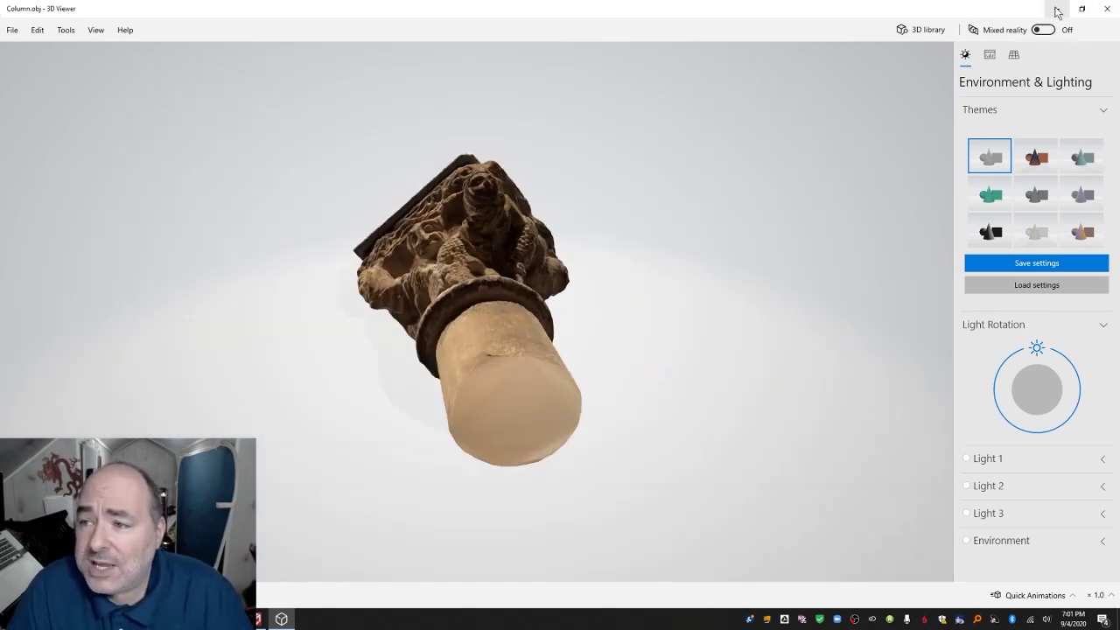
Check the capital from the side under the default lighting and switch back to 3DF Zephyr Free.
{"action": "left_click_drag", "start_coordinate": [527, 285], "coordinate": [587, 225]}
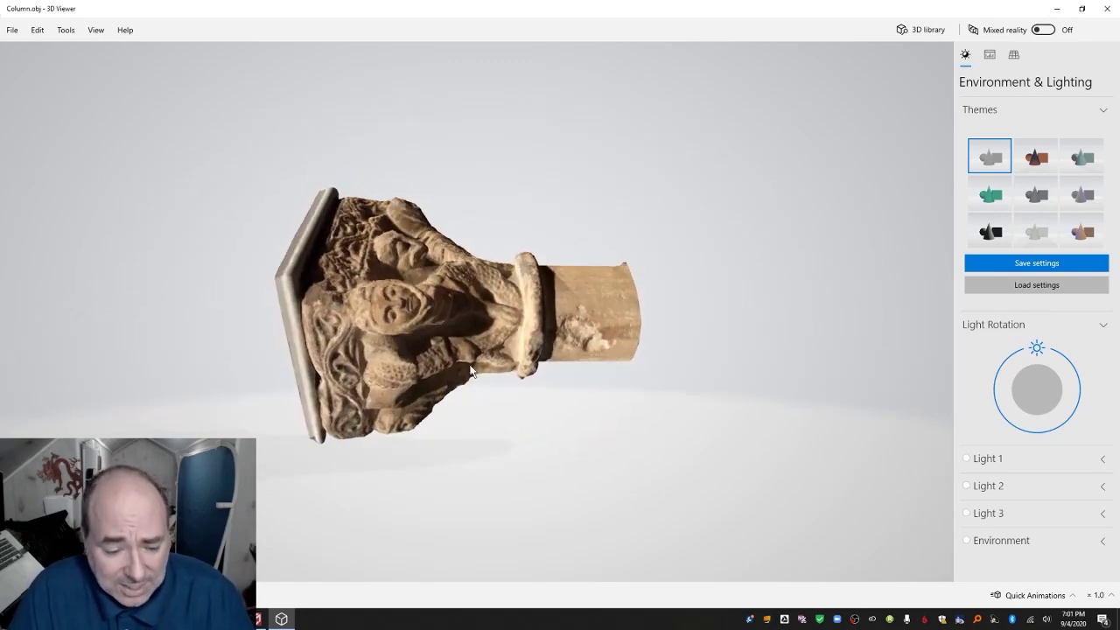
{"action": "left_click", "coordinate": [265, 621]}
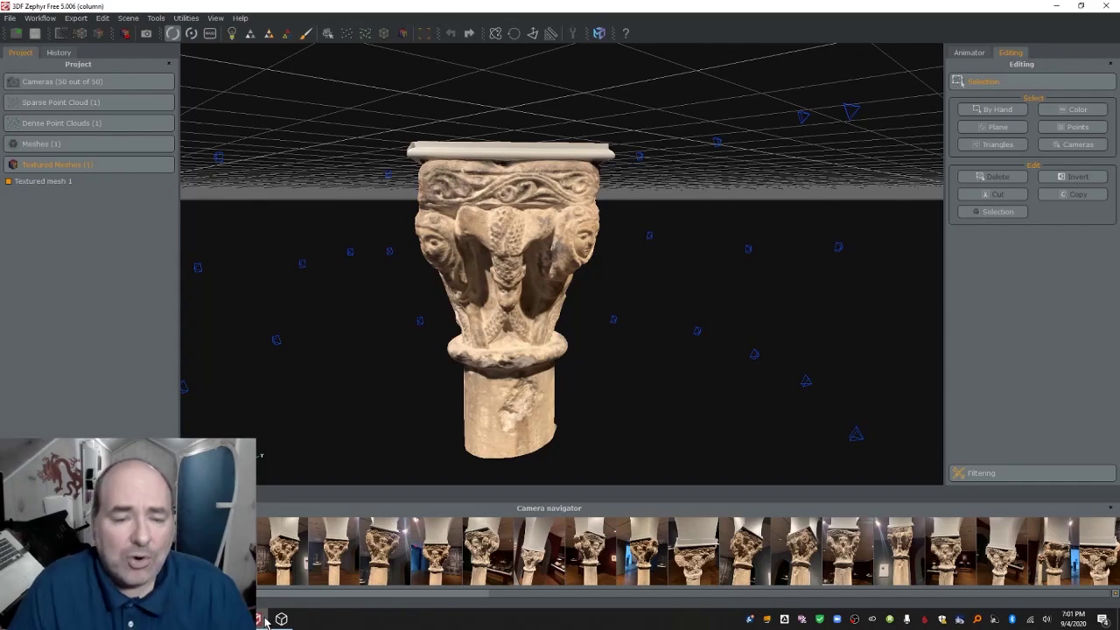